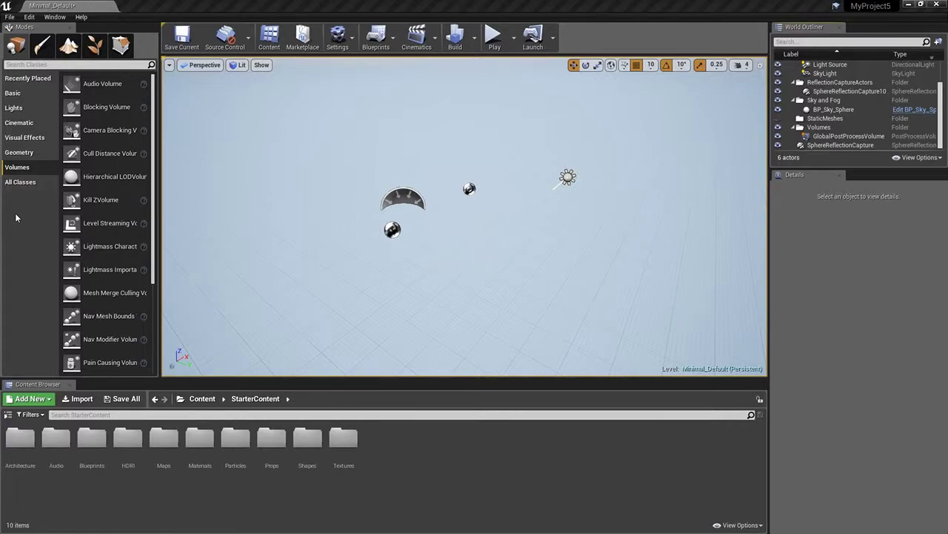
Add an additive box brush from the Geometry primitives to the level.
click(24, 154)
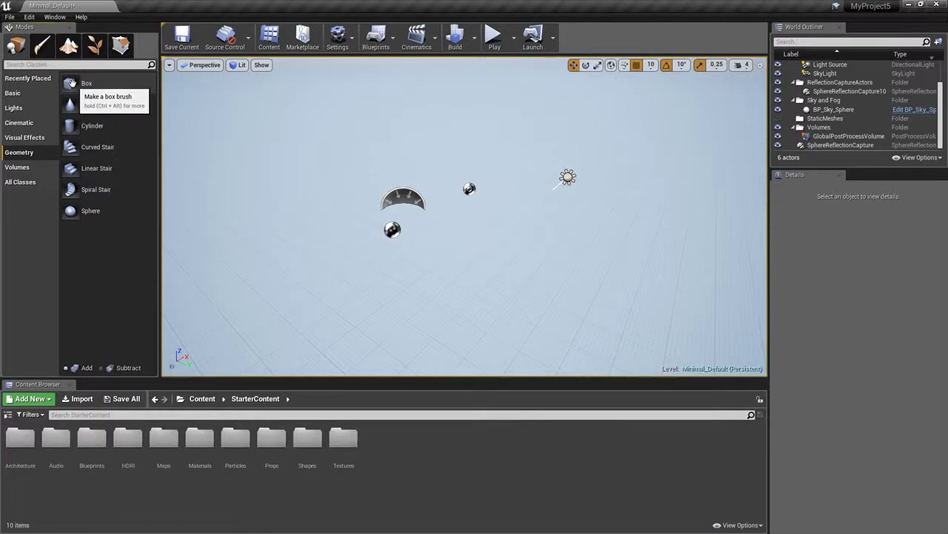
click(112, 84)
drag(83, 85, 391, 158)
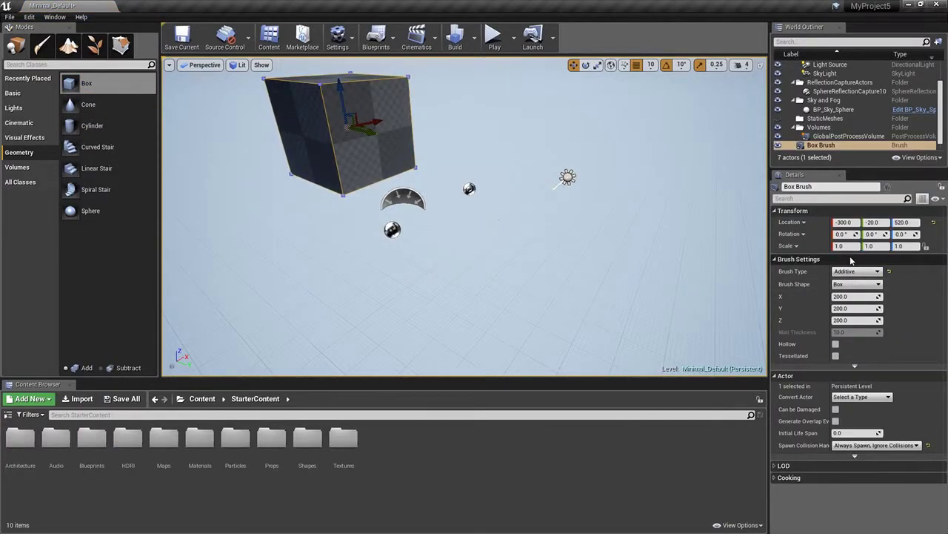
Set the box brush's location to 0, 0, 0 on X, Y and Z.
click(844, 223)
text(0)
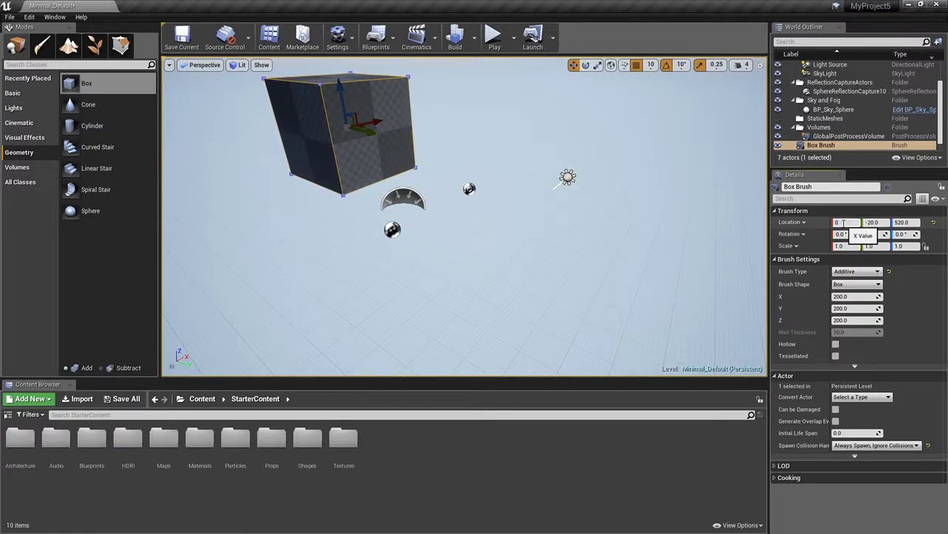
click(879, 223)
text(0)
click(908, 223)
text(0)
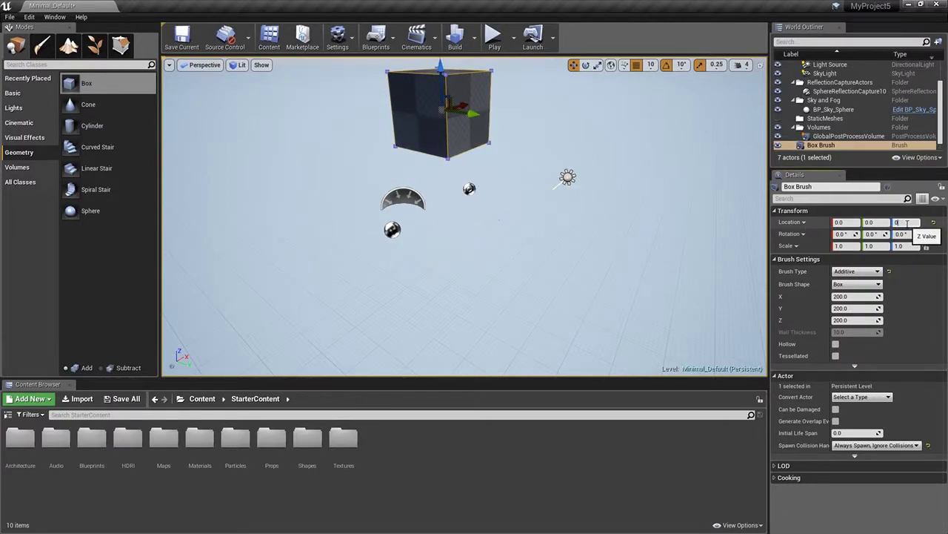
key(Return)
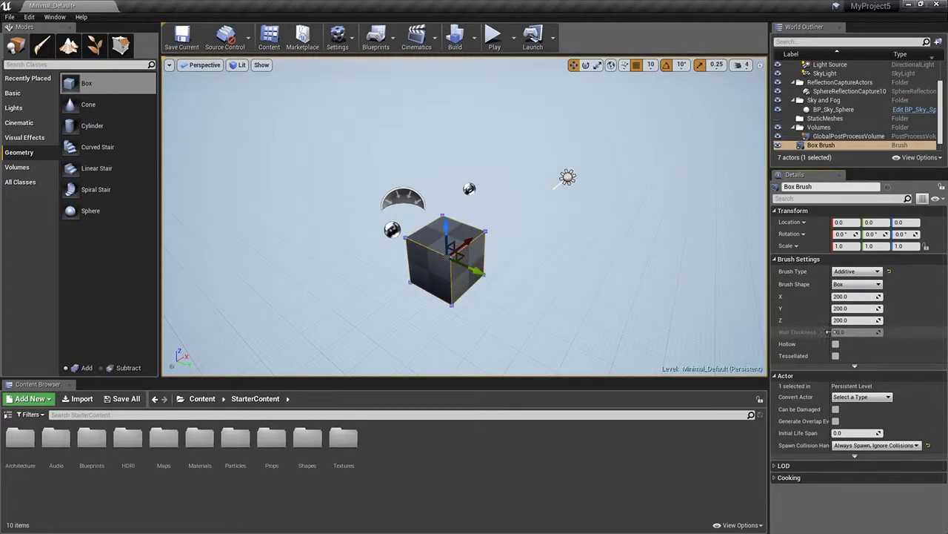
Flatten the box brush into a floor slab by setting its Z size to 20.
drag(852, 320, 822, 320)
click(852, 320)
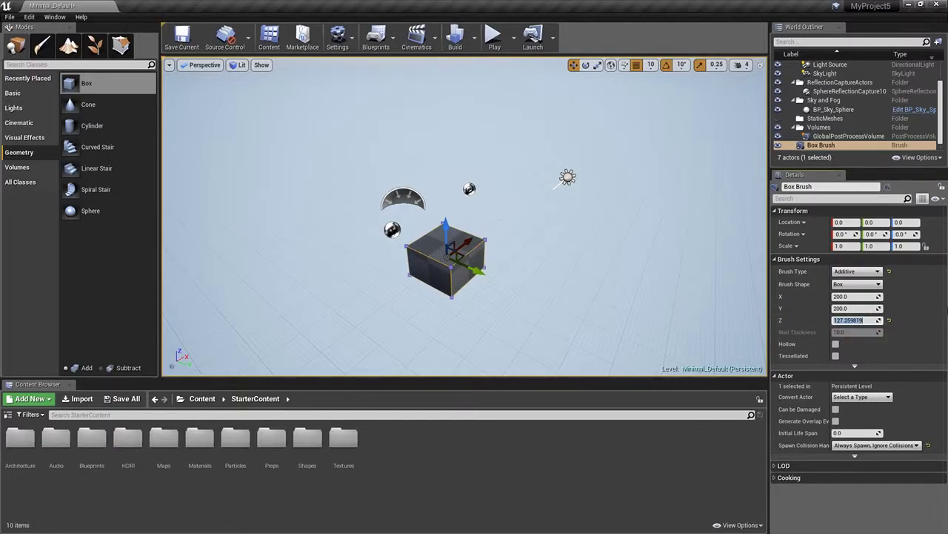
text(20)
key(Return)
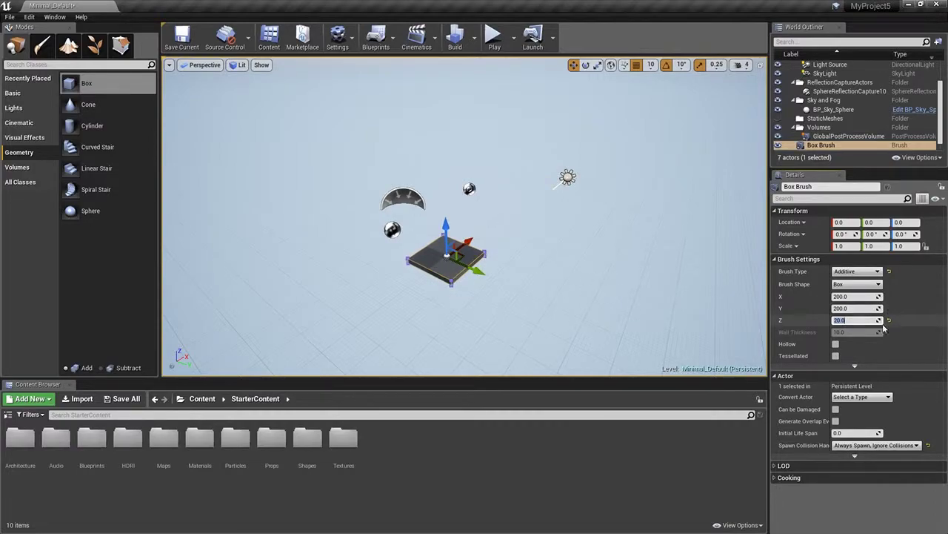
Lengthen the floor slab by setting its Y size to 2000.
click(857, 309)
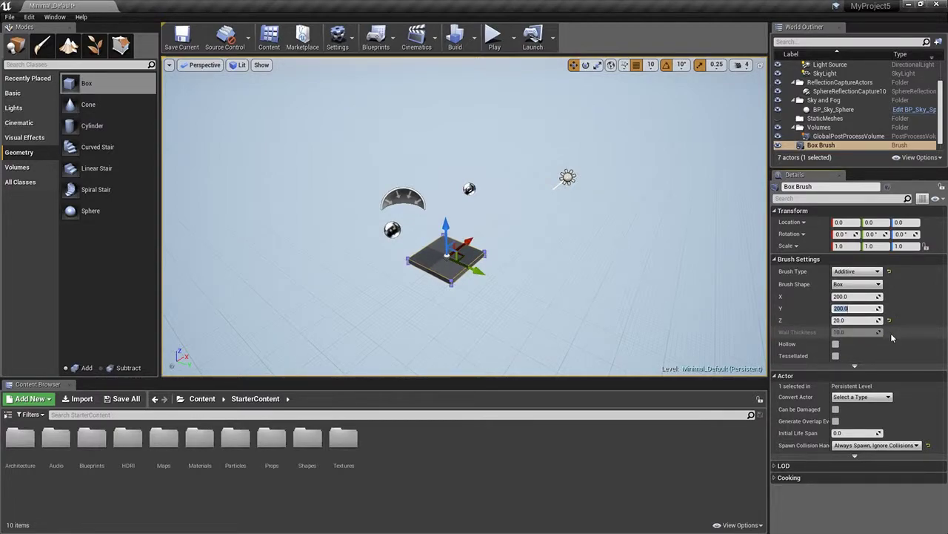
text(1000)
key(Return)
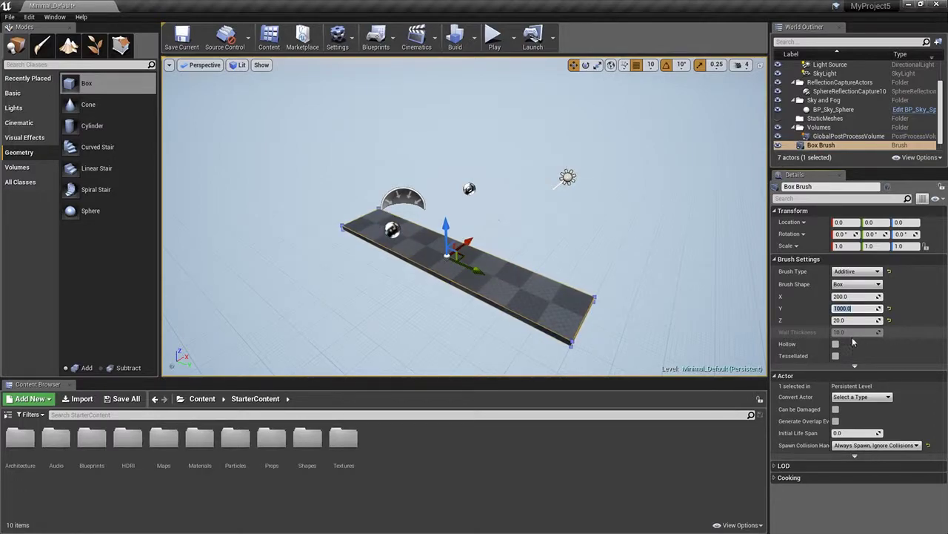
click(840, 309)
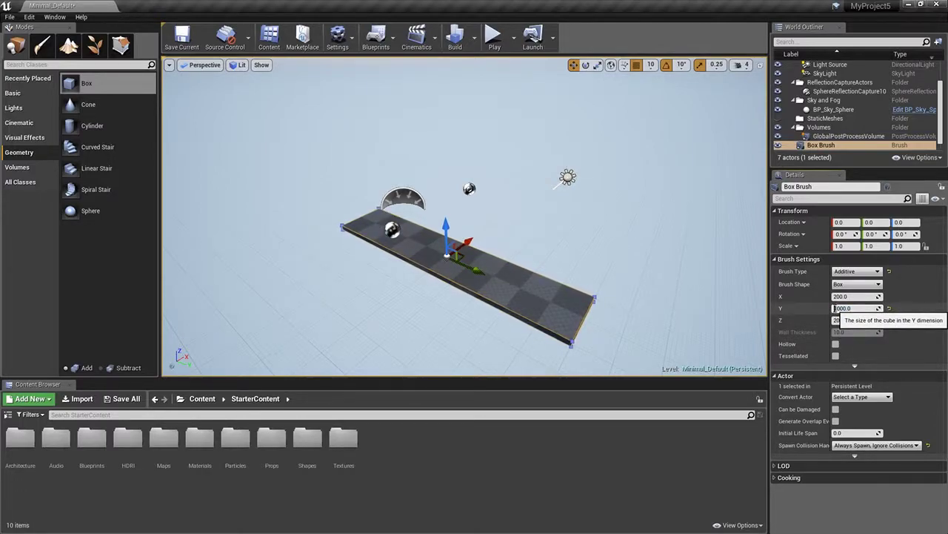
key(Return)
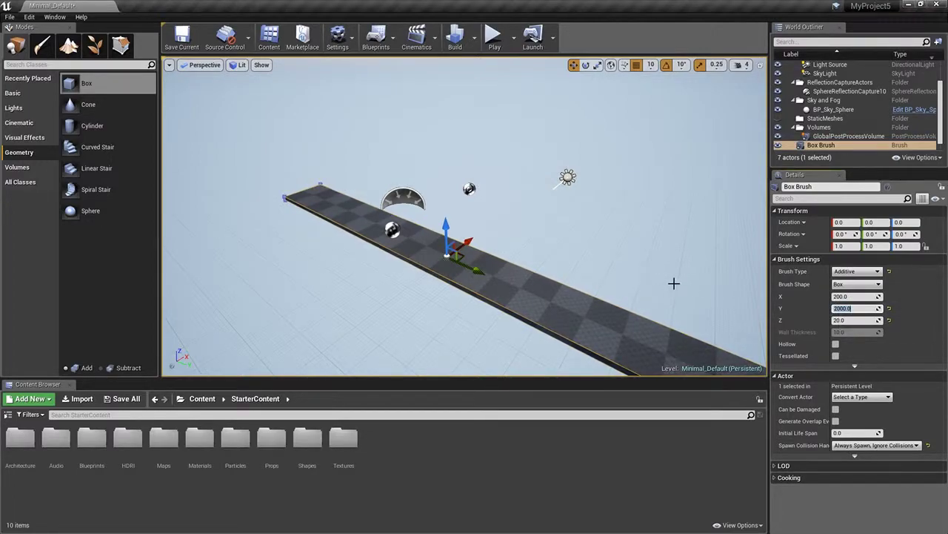
Widen the floor slab by setting its X size to 1000.
scroll(624, 316, down, 3)
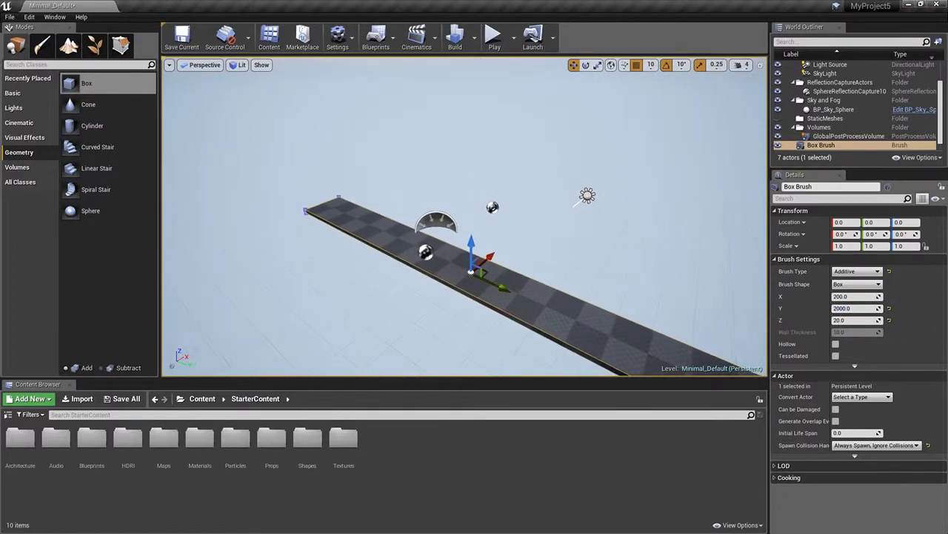
scroll(606, 307, down, 1)
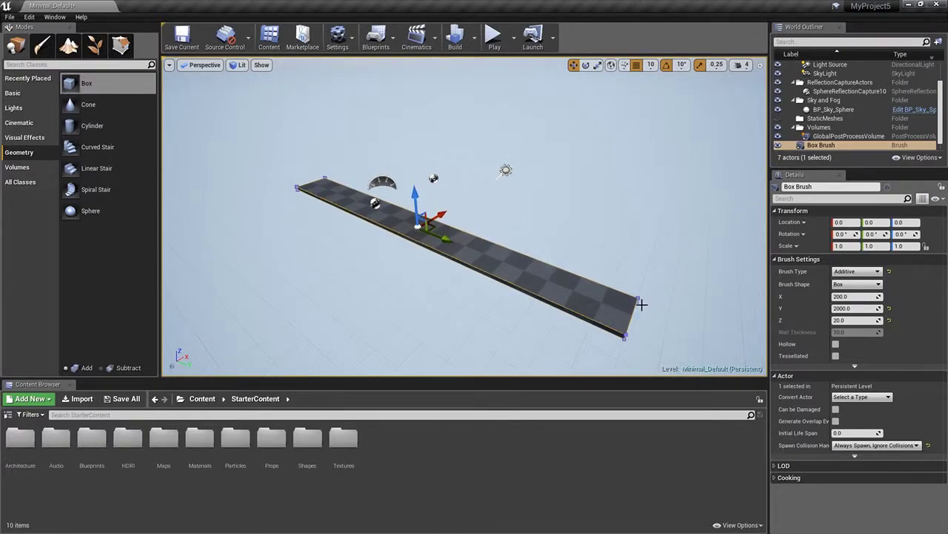
click(852, 296)
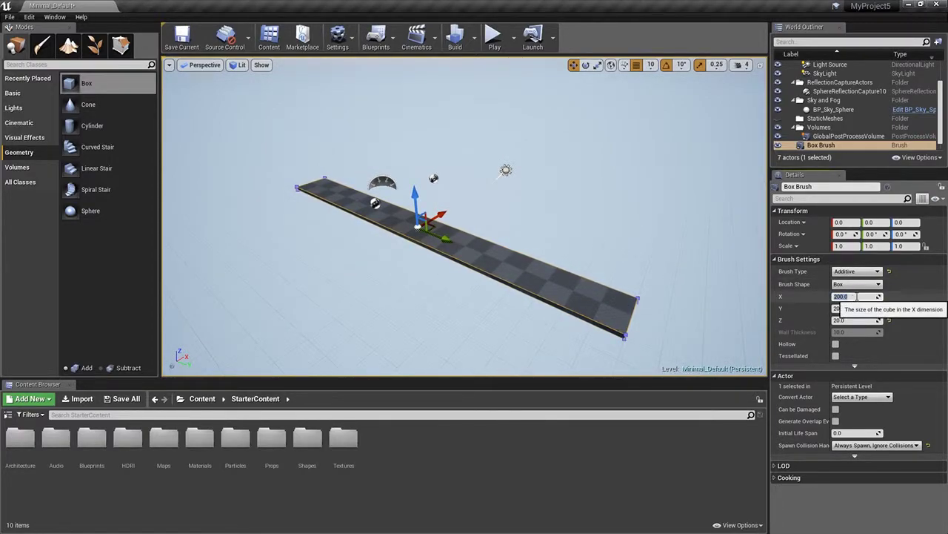
text(10)
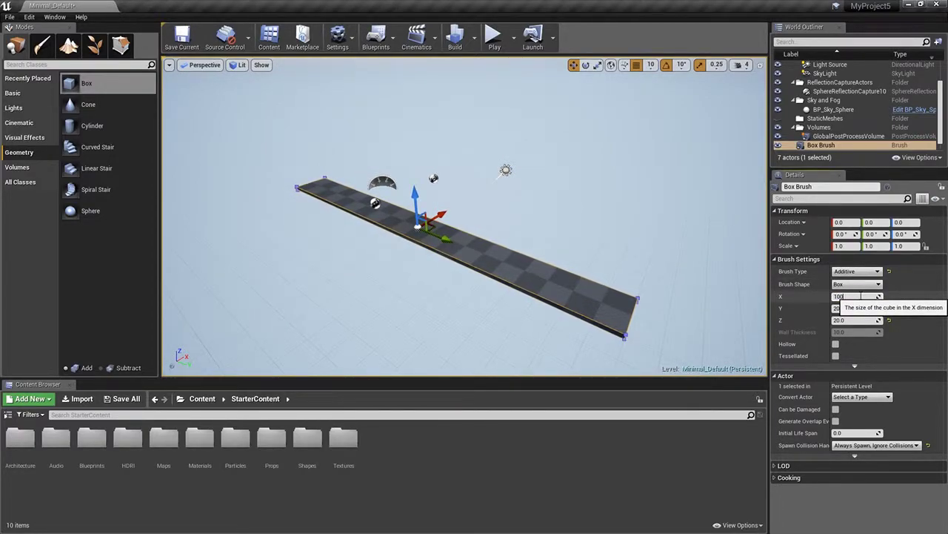
key(Return)
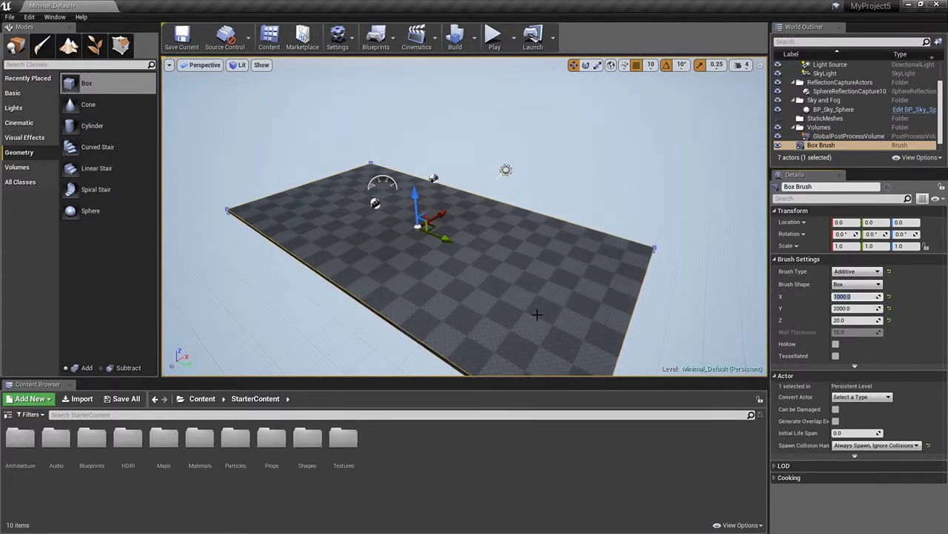
Place a second box brush on the floor and thin it into a wall with an X size of 20.
right_drag(581, 300, 584, 330)
scroll(581, 300, down, 2)
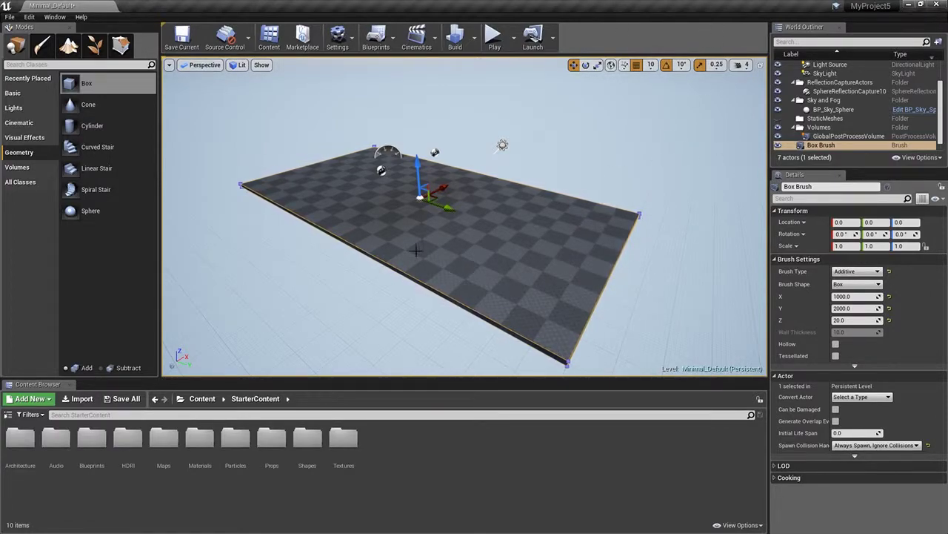
mouse_move(69, 86)
mouse_down()
mouse_move(315, 169)
mouse_move(492, 194)
mouse_up()
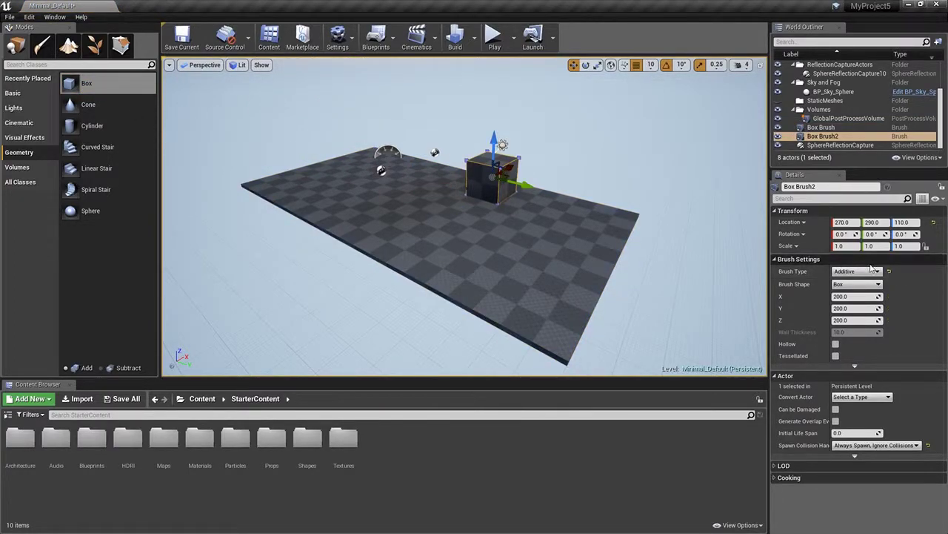
mouse_move(852, 296)
mouse_down()
mouse_move(879, 296)
mouse_move(849, 297)
mouse_up()
click(848, 296)
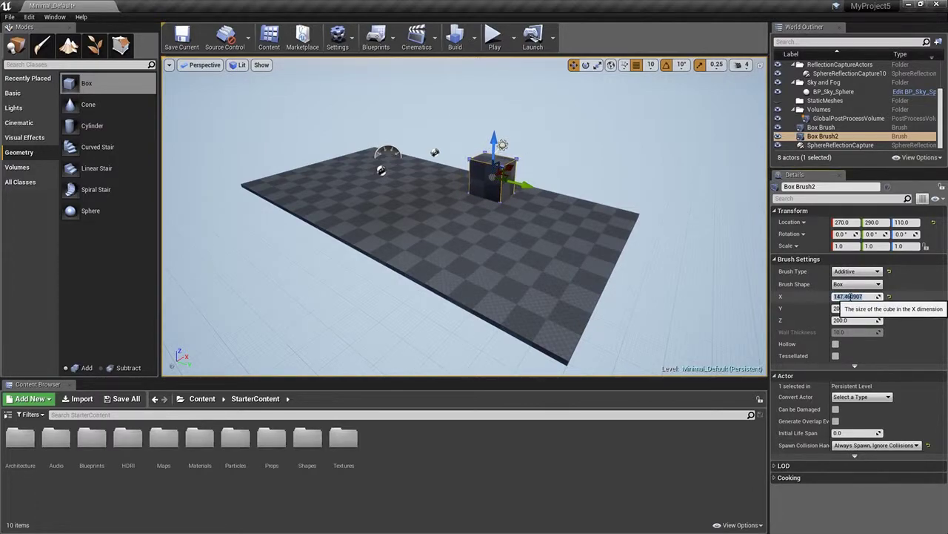
text(20)
key(Return)
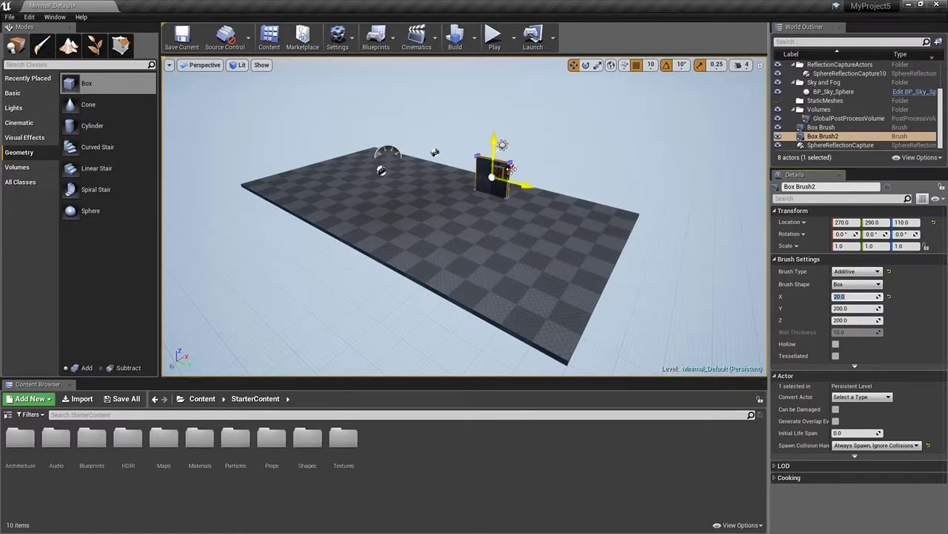
Move the wall brush to the floor's long edge, at about X 490 and Y 70.
right_drag(581, 239, 560, 238)
middle_drag(608, 240, 563, 241)
drag(563, 241, 558, 238)
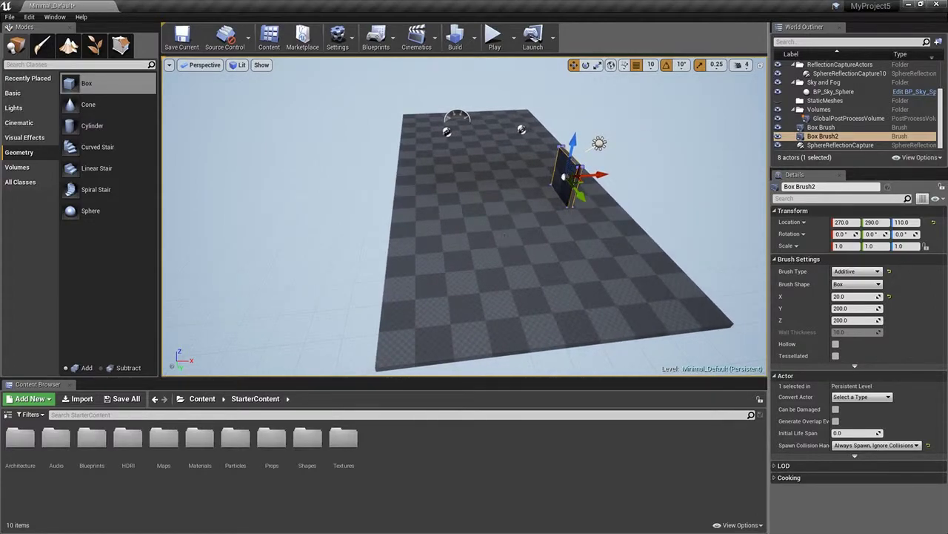
middle_drag(504, 240, 543, 238)
mouse_move(573, 173)
mouse_down()
mouse_move(614, 171)
mouse_move(587, 182)
mouse_move(572, 171)
mouse_up()
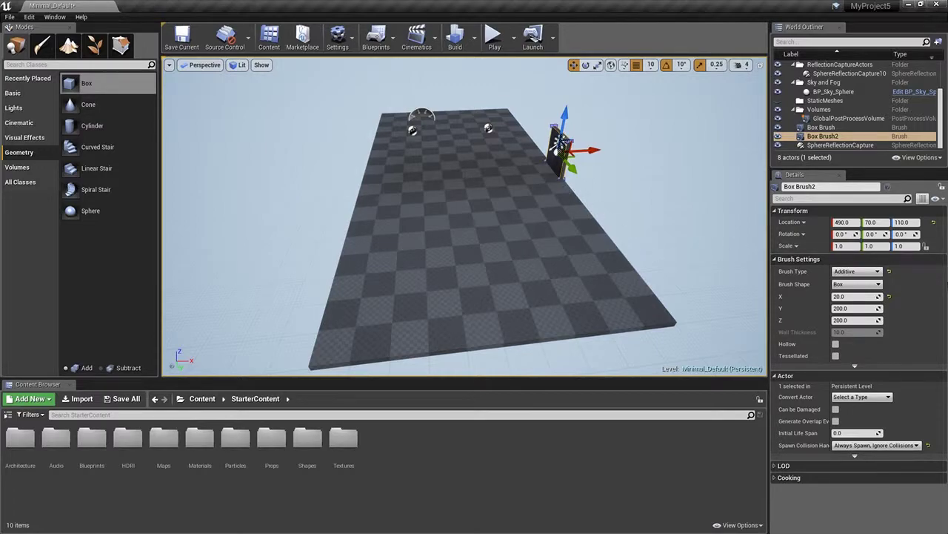
Set the wall brush's Y size to 2000 and slide it along Y to location 0, in line with the floor.
drag(852, 308, 870, 308)
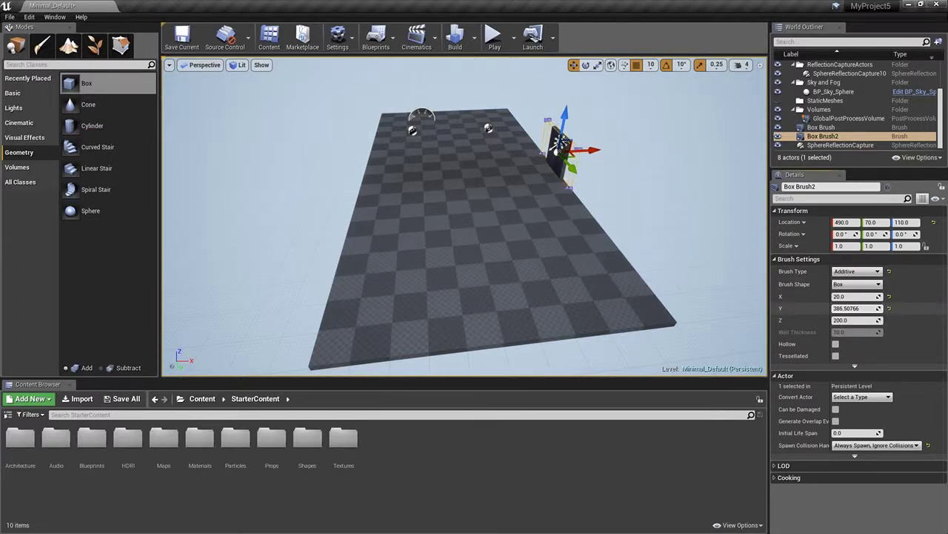
click(845, 308)
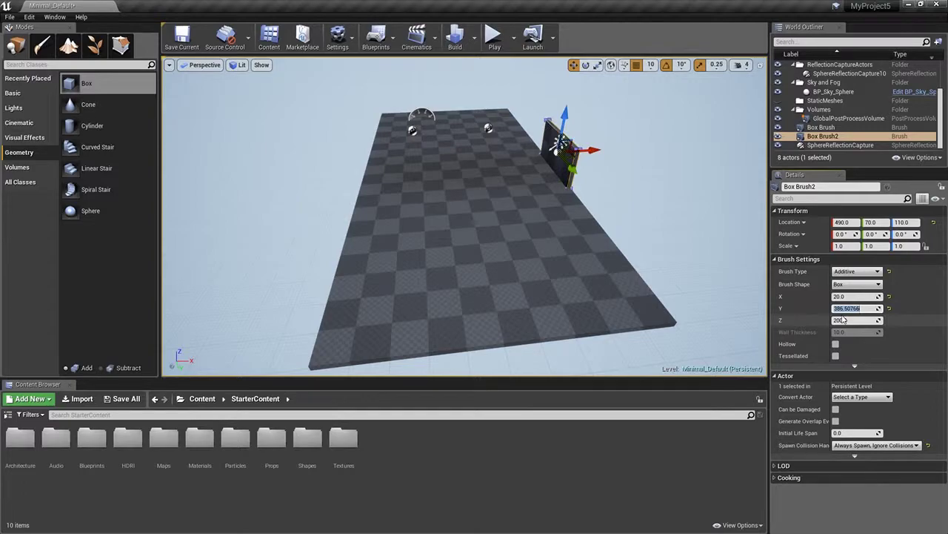
text(2000)
key(Return)
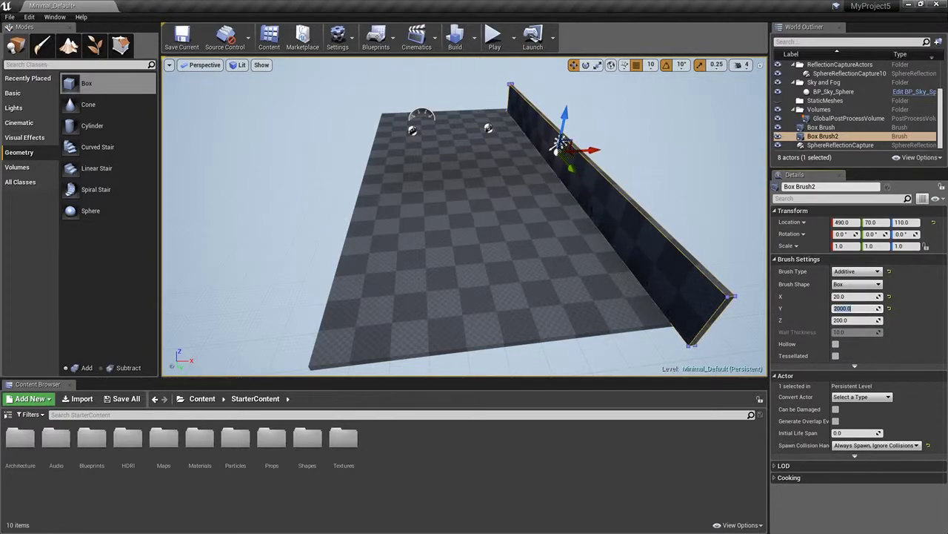
drag(570, 168, 561, 167)
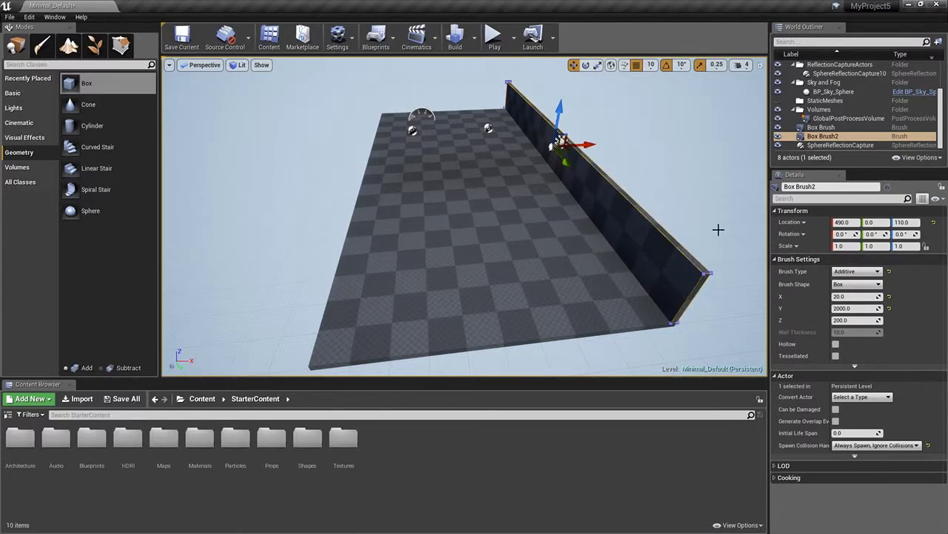
Set the wall brush's Z size to 300 and raise it to Z location 160 so its base meets the floor.
click(852, 320)
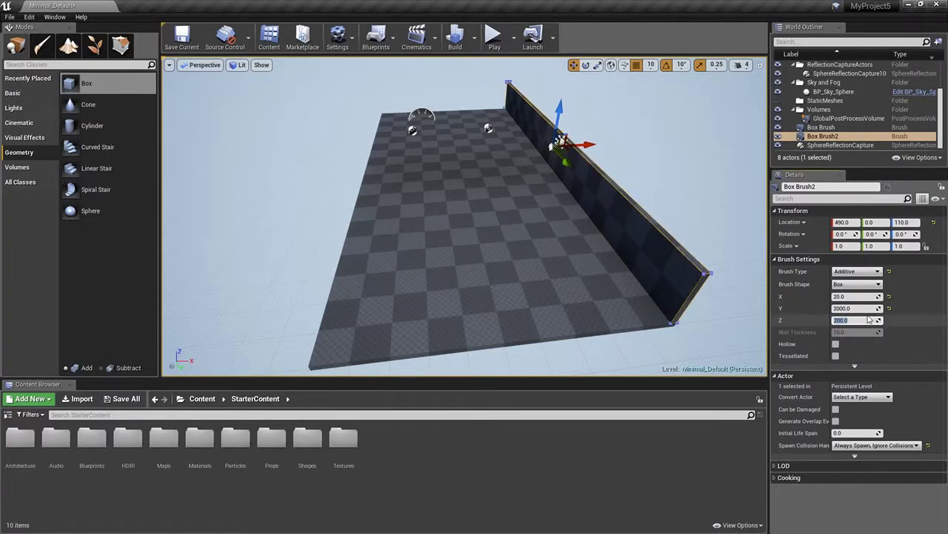
text(300)
key(Return)
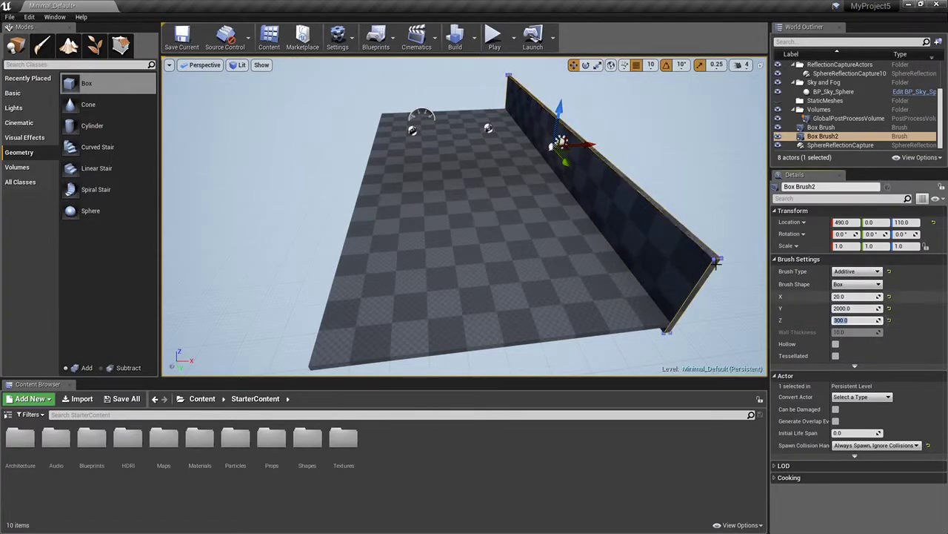
drag(561, 109, 561, 94)
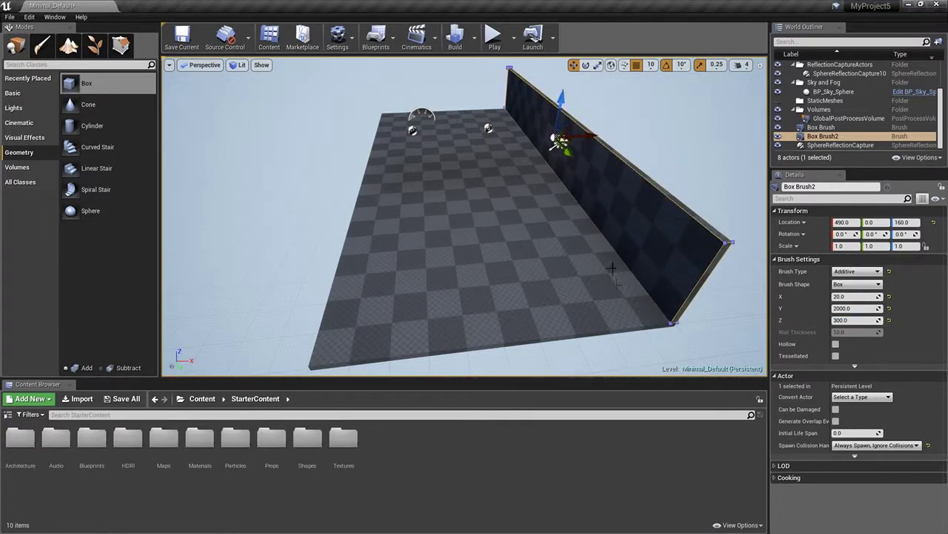
Place a third box brush on the floor at about X -270, Y 70, and check the existing wall brush's dimensions.
mouse_move(605, 306)
right_down()
mouse_move(586, 254)
mouse_move(626, 314)
mouse_move(605, 306)
right_up()
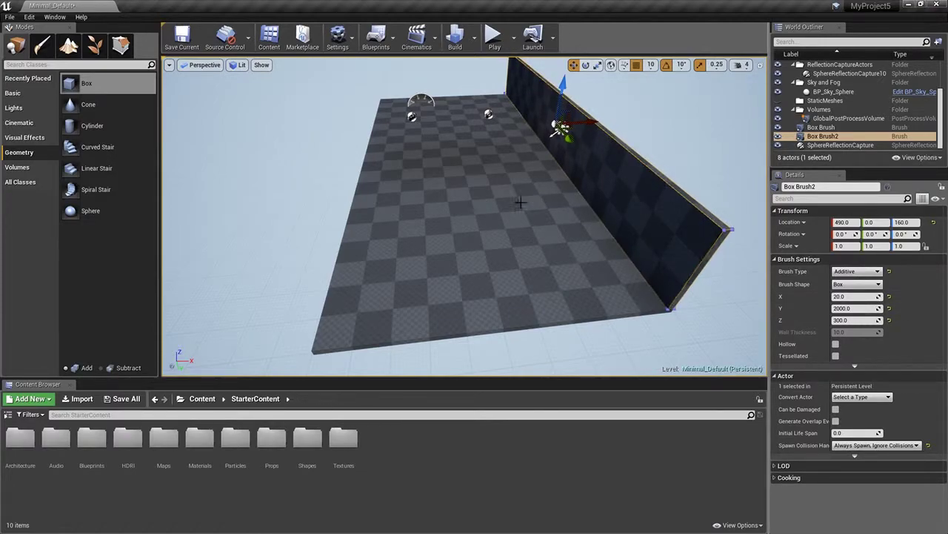
mouse_move(87, 83)
mouse_down()
mouse_move(411, 159)
mouse_move(408, 166)
mouse_up()
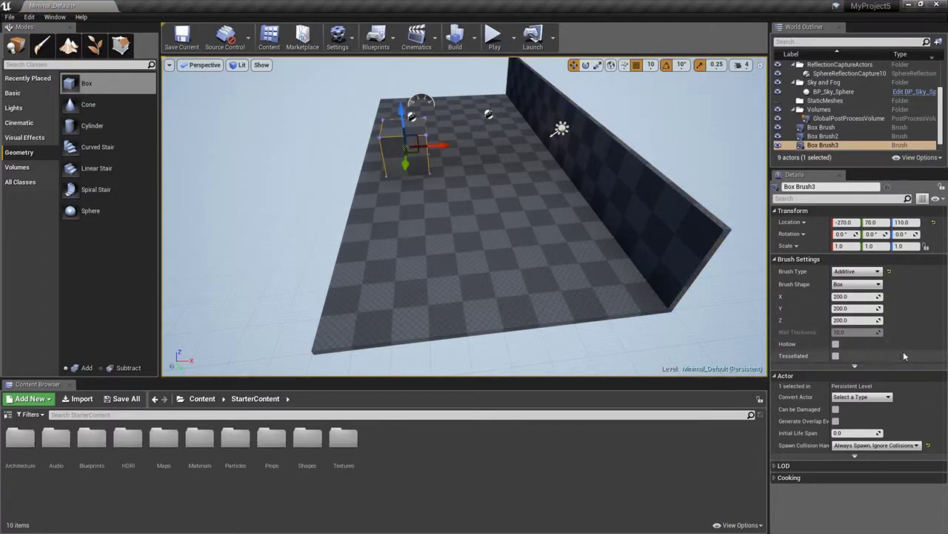
click(697, 235)
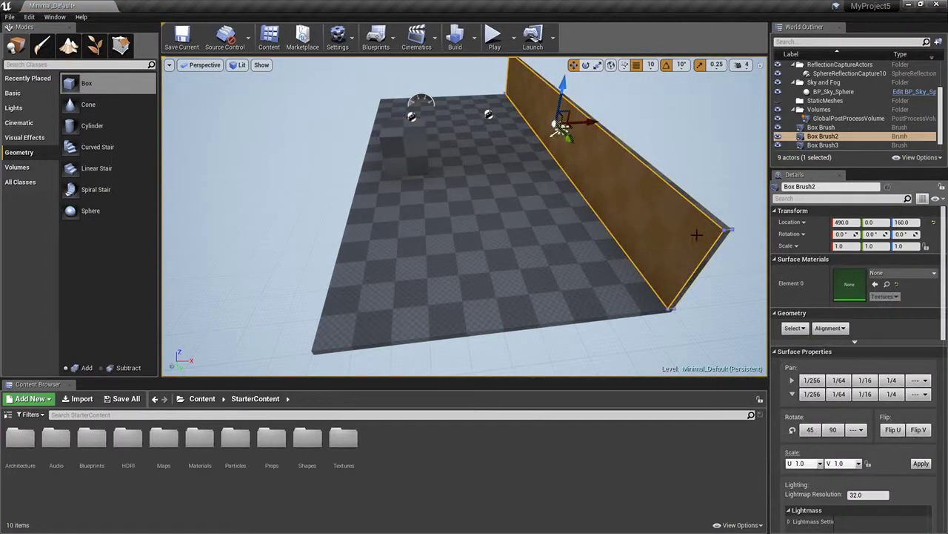
click(713, 225)
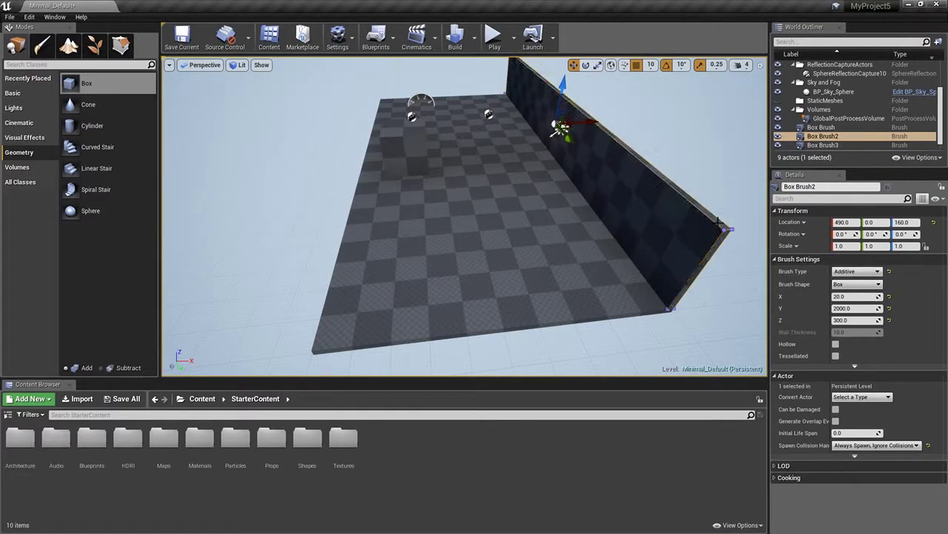
Select the third box brush on the floor and set its X size to 20.
click(416, 148)
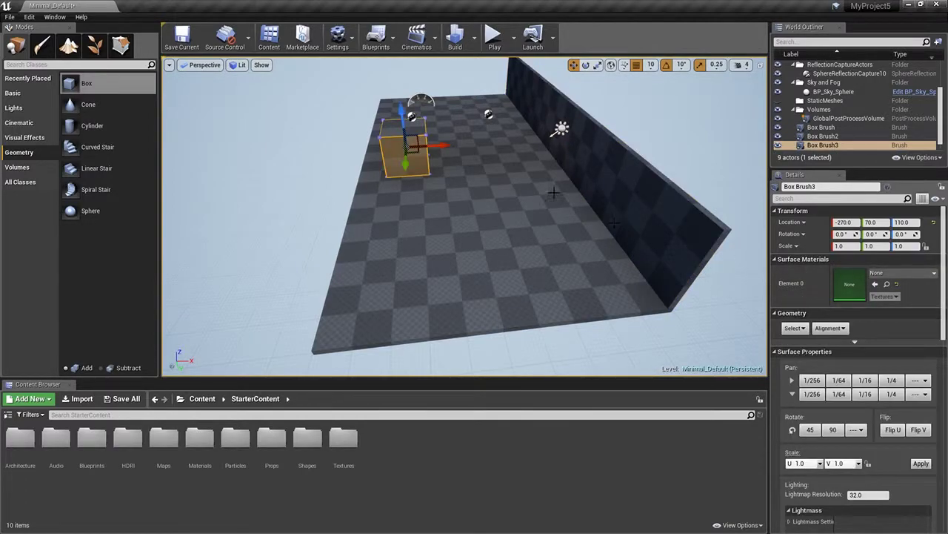
click(412, 117)
click(420, 137)
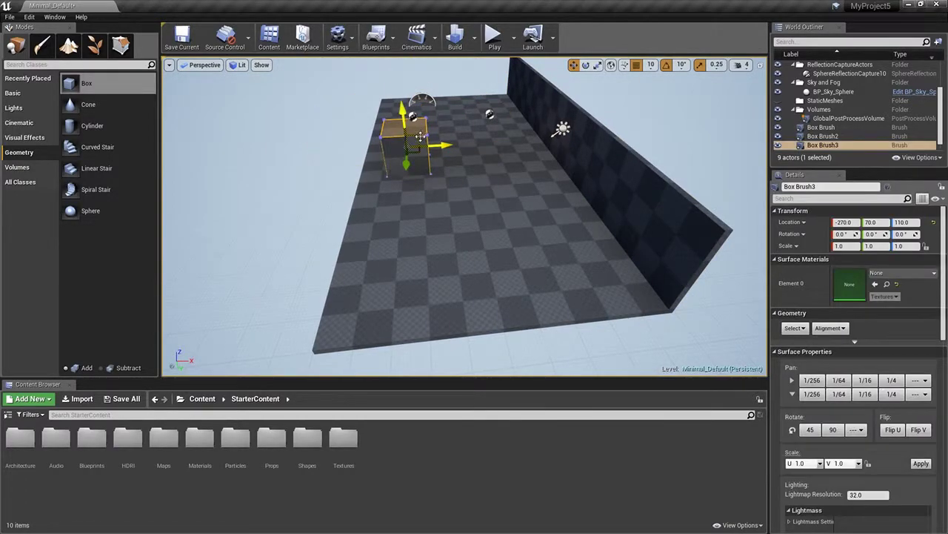
click(395, 145)
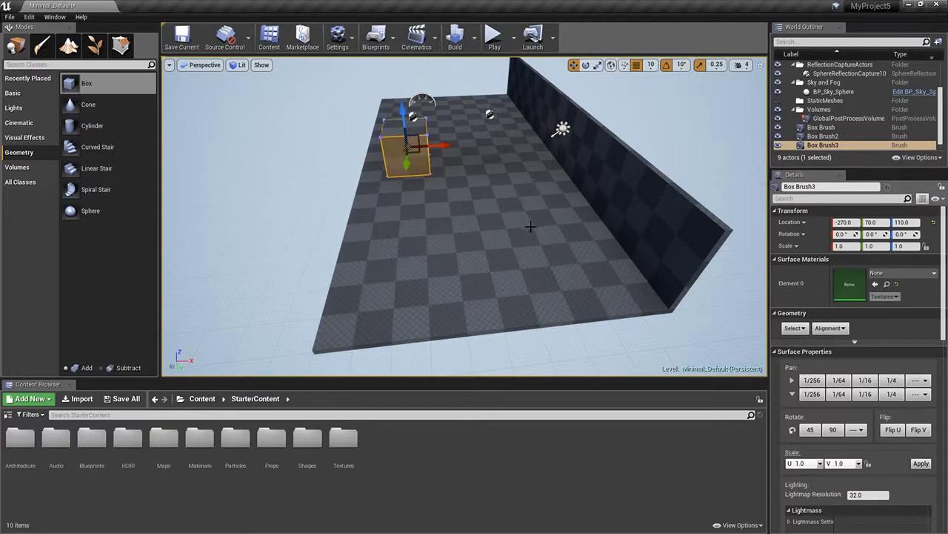
click(391, 135)
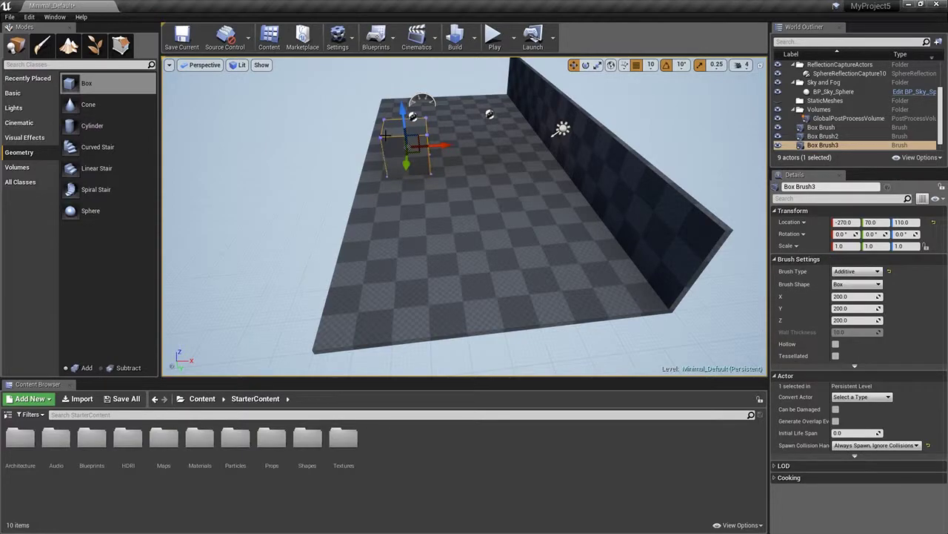
click(843, 297)
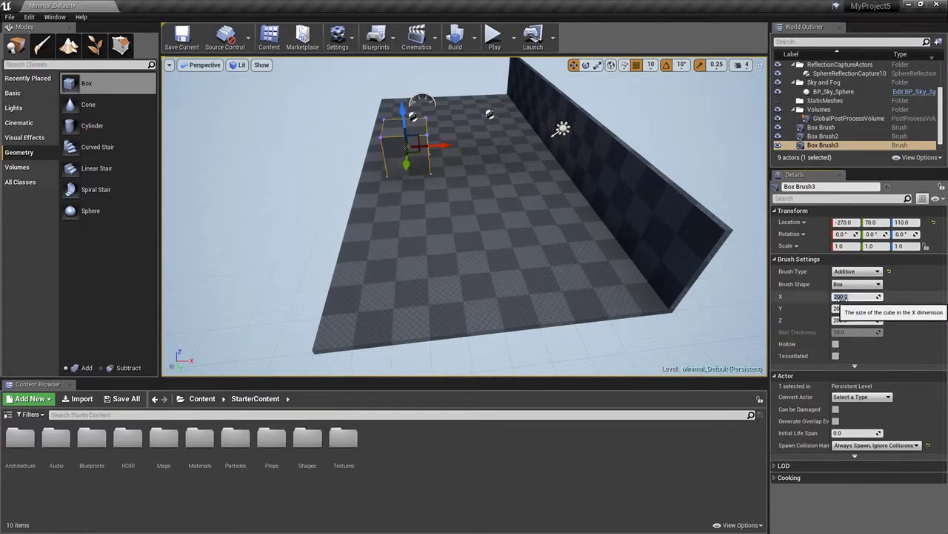
text(20)
key(Return)
Set the third box brush's Y size to 2000 and its Z size to 300.
click(841, 308)
text(2000)
key(Return)
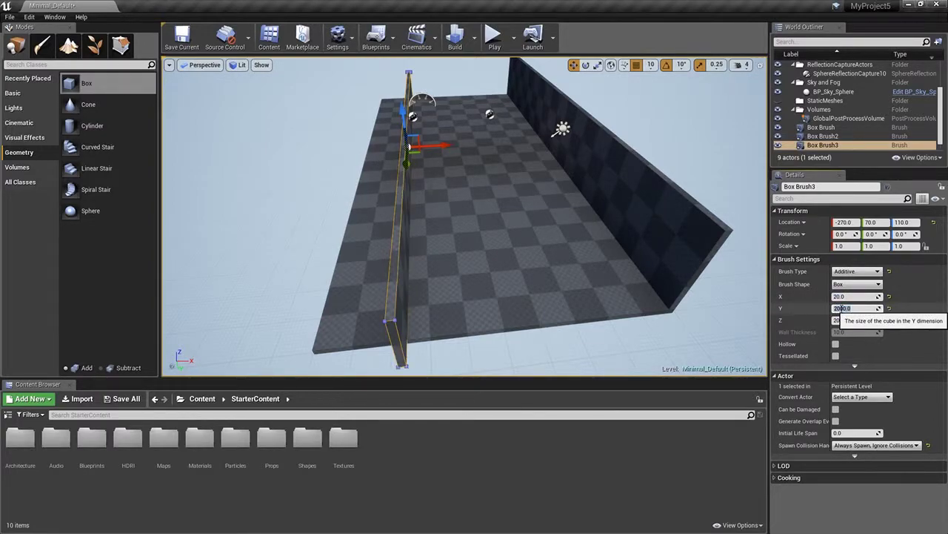
click(841, 320)
text(500)
key(Return)
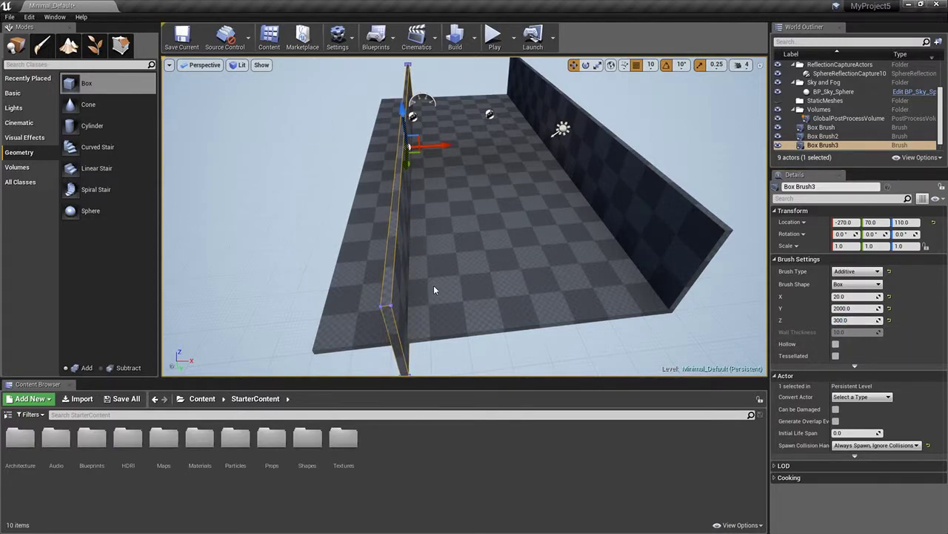
Move the second long wall to the floor's opposite long edge, at location X -490, Y 0, Z 160.
middle_drag(465, 216, 260, 233)
right_drag(465, 216, 478, 228)
drag(534, 90, 532, 77)
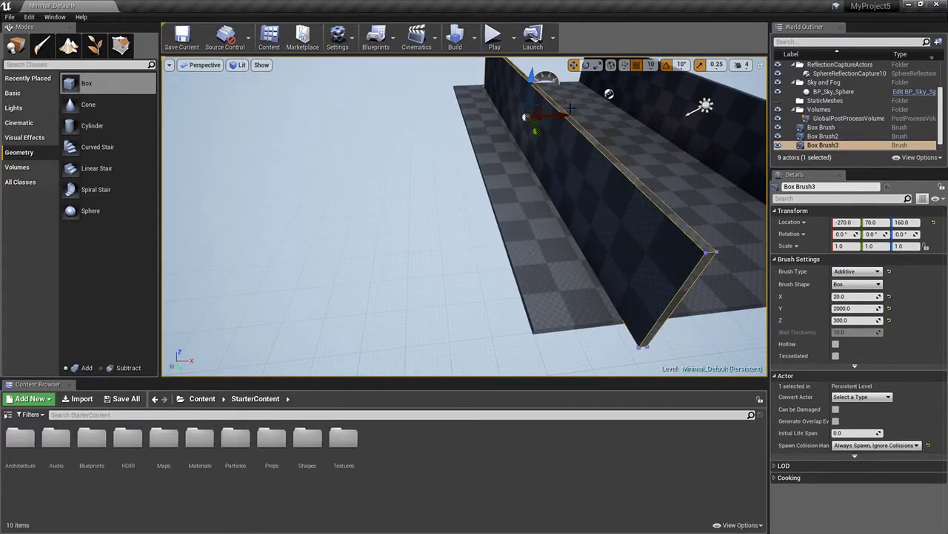
drag(569, 109, 515, 117)
mouse_move(491, 258)
right_down()
mouse_move(578, 258)
mouse_move(608, 244)
mouse_move(630, 281)
right_up()
key(f)
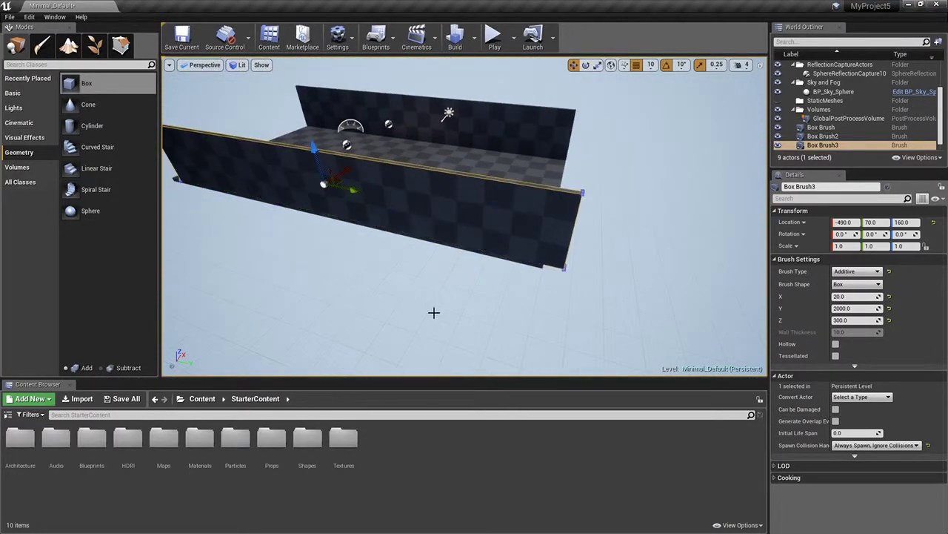
right_drag(510, 262, 482, 259)
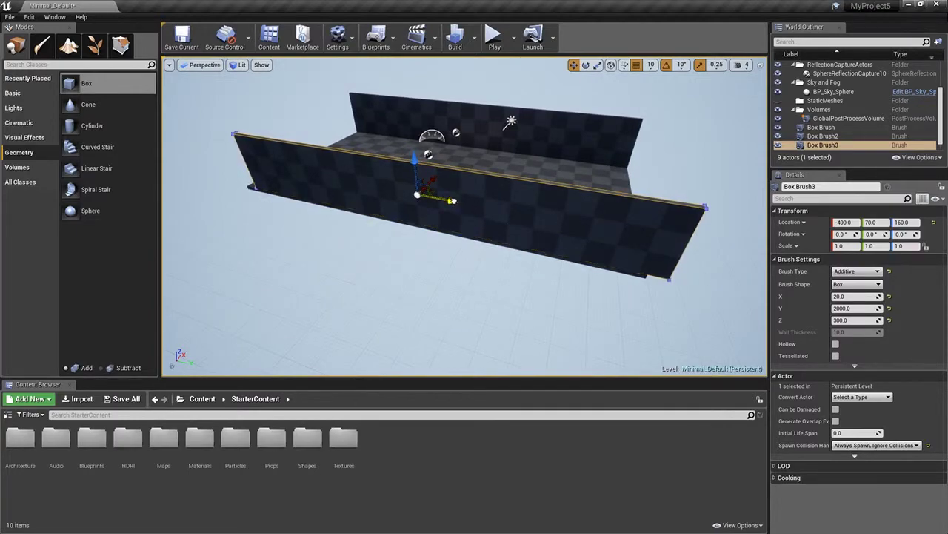
drag(452, 201, 438, 198)
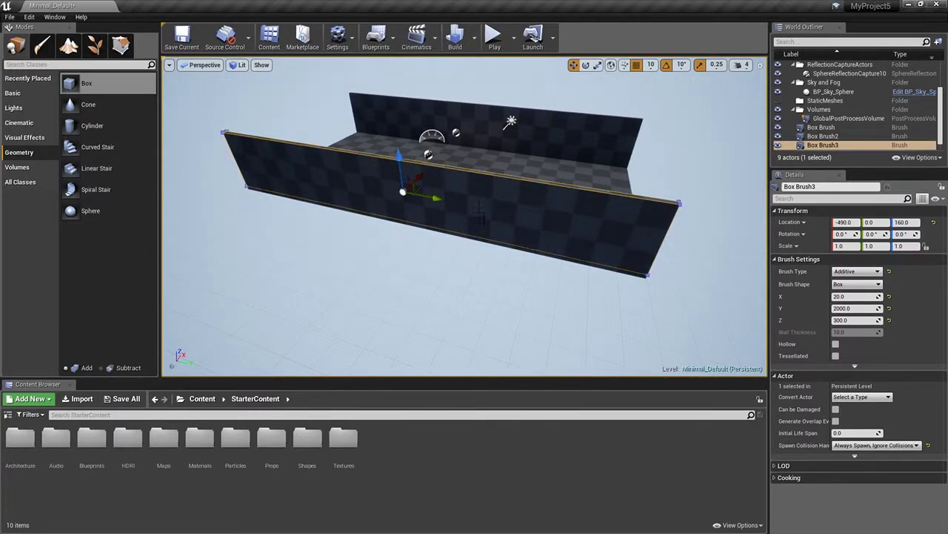
Place a fourth box brush near the floor's open short end, at about X 10, Y 750, and set its Z size to 300.
right_drag(622, 275, 684, 275)
scroll(683, 275, down, 3)
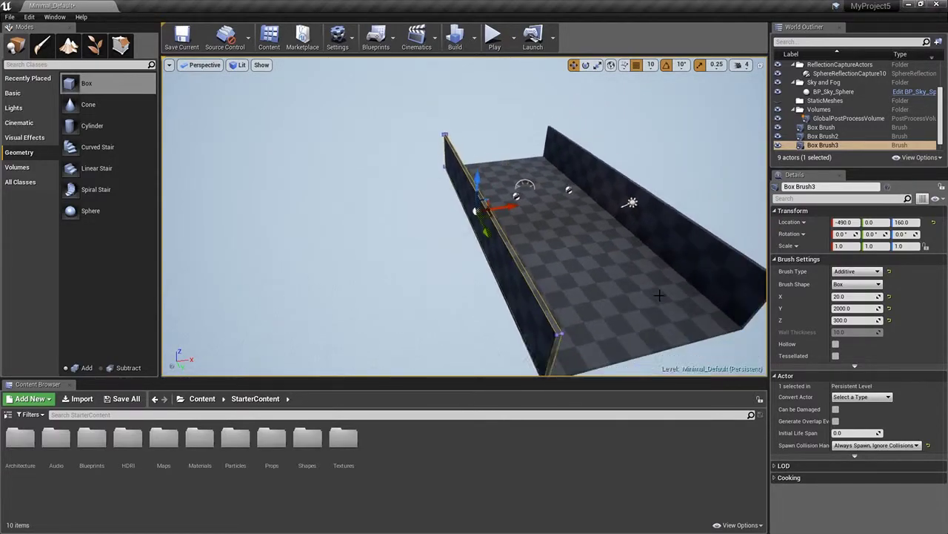
middle_drag(652, 313, 726, 332)
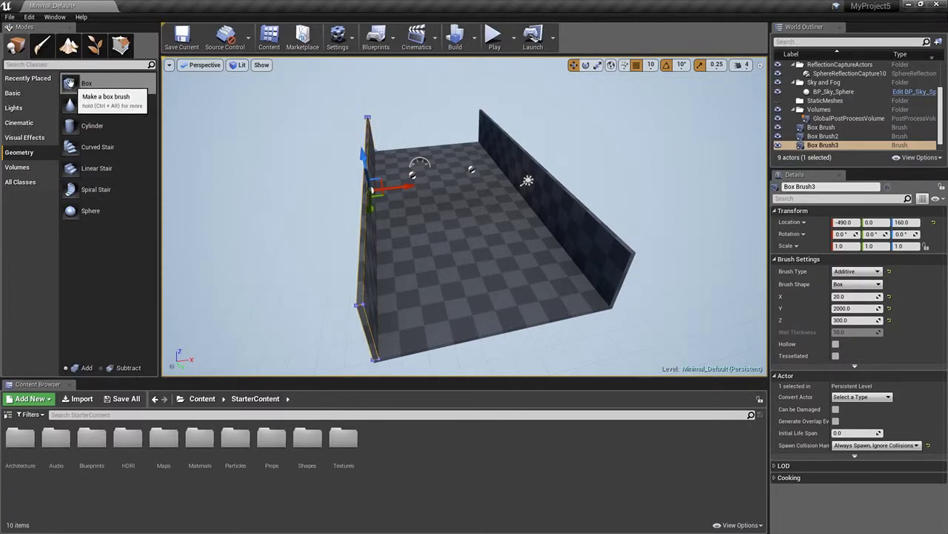
mouse_move(69, 83)
mouse_down()
mouse_move(546, 271)
mouse_move(490, 274)
mouse_up()
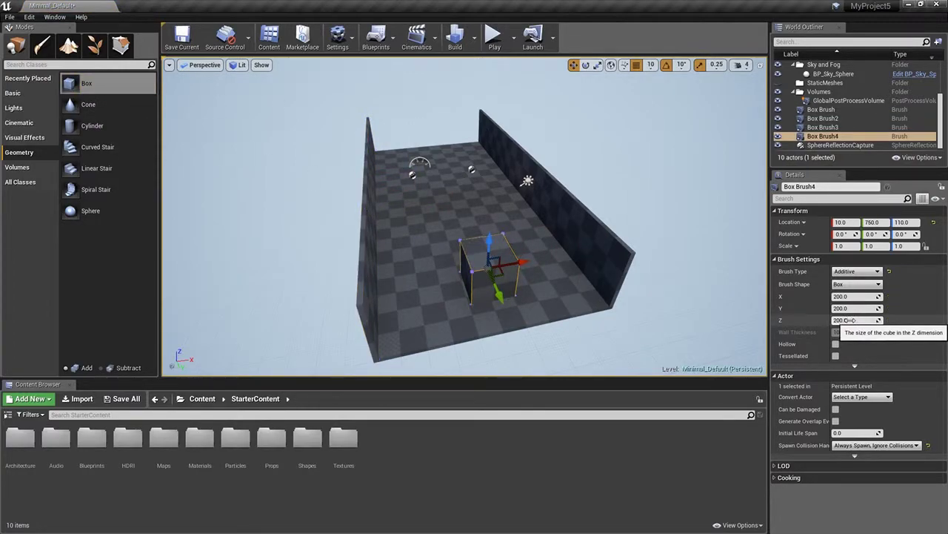
drag(847, 320, 869, 321)
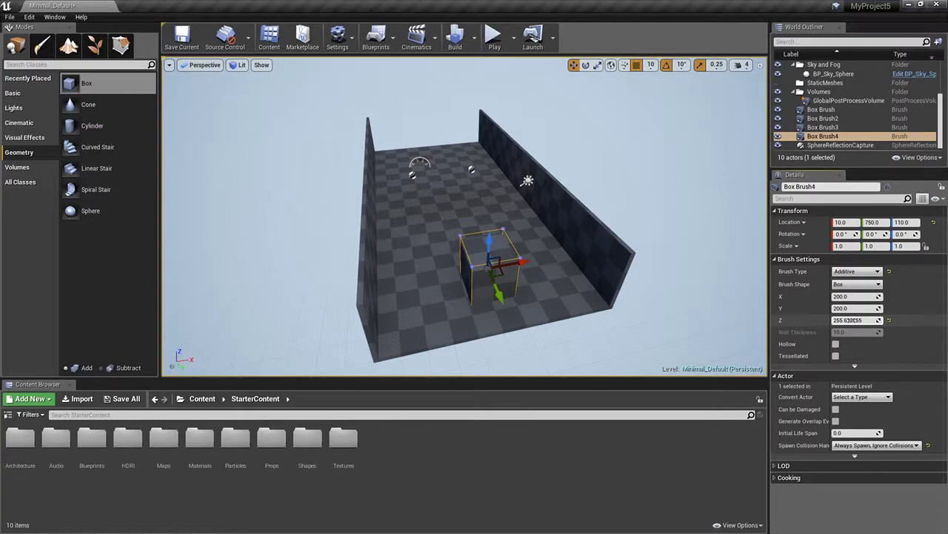
click(863, 320)
text(300)
key(Return)
Set the fourth box brush's Y size to 20 and its X size to 1000 so it spans the floor's width.
mouse_move(853, 308)
mouse_down()
mouse_move(874, 308)
mouse_move(852, 308)
mouse_up()
click(852, 309)
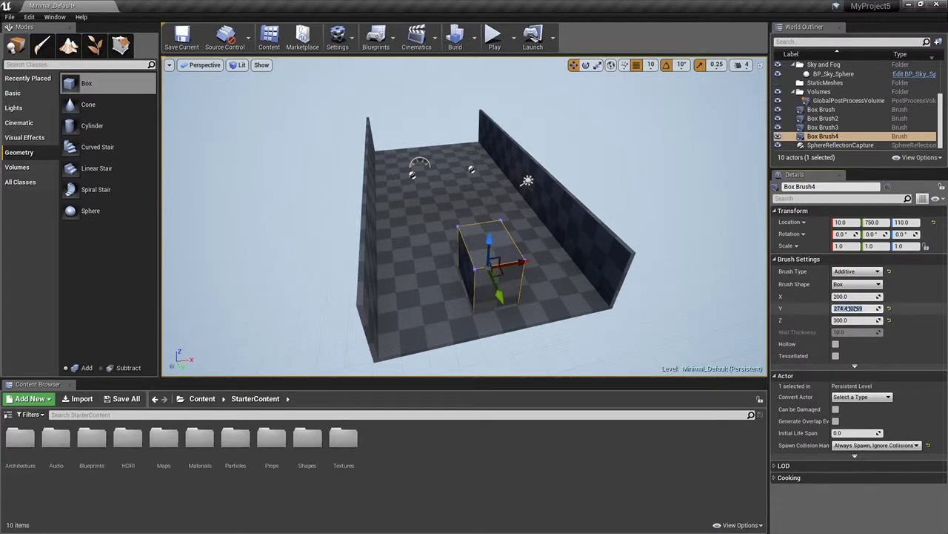
text(20)
key(Return)
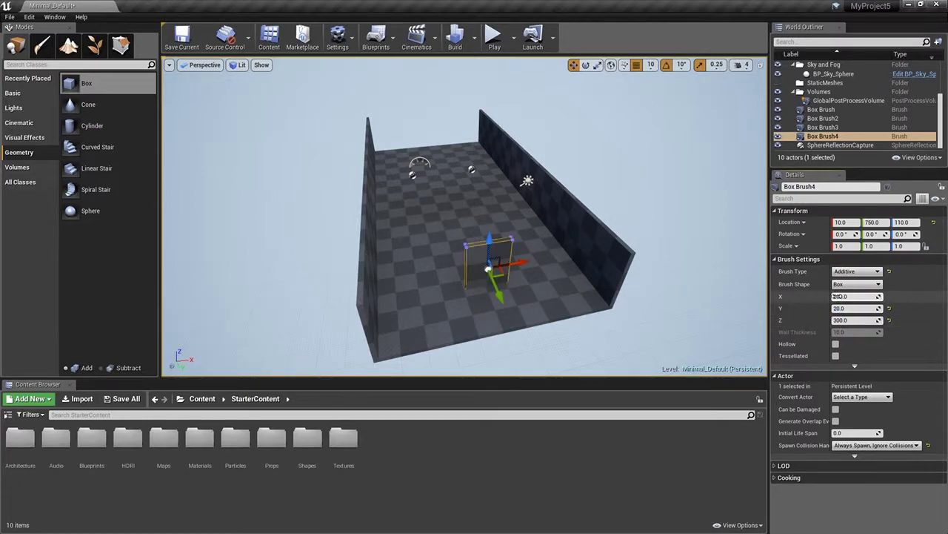
click(835, 296)
text(1000)
key(Return)
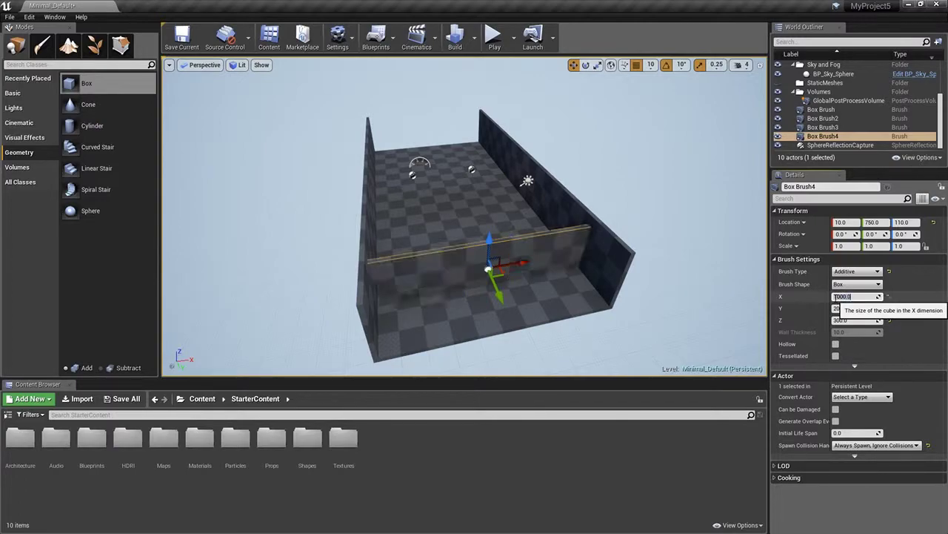
Move the short wall to the floor's near short edge at Y location 990 and raise it to Z location 160.
drag(513, 302, 519, 351)
drag(509, 284, 511, 282)
drag(522, 331, 523, 335)
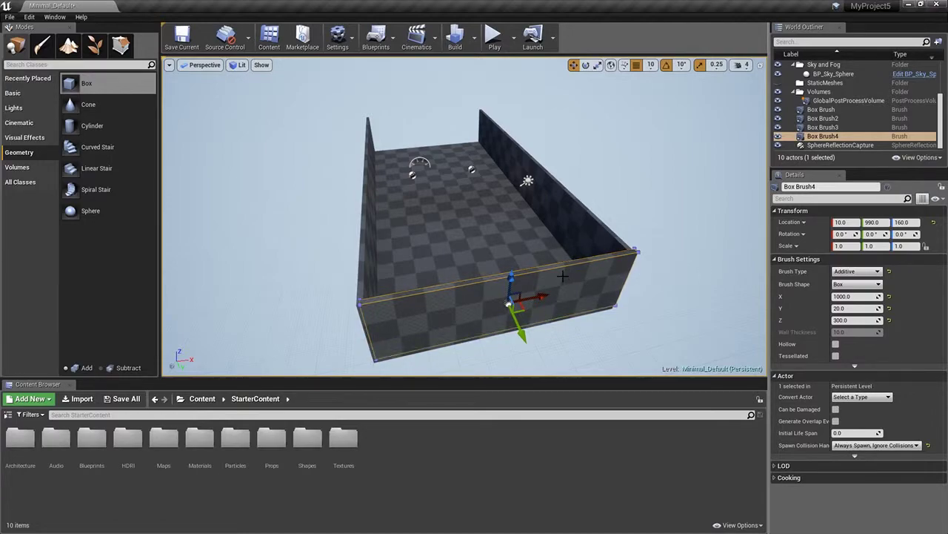
Place a fifth box brush on the floor at about X -70, Y -70, and check the short wall's dimensions.
mouse_move(78, 83)
mouse_down()
mouse_move(395, 163)
mouse_move(457, 208)
mouse_up()
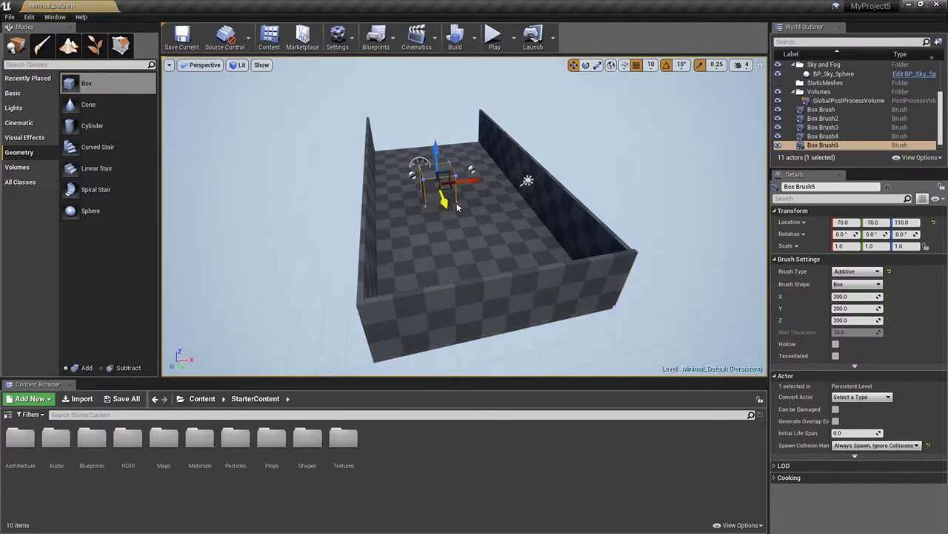
click(531, 284)
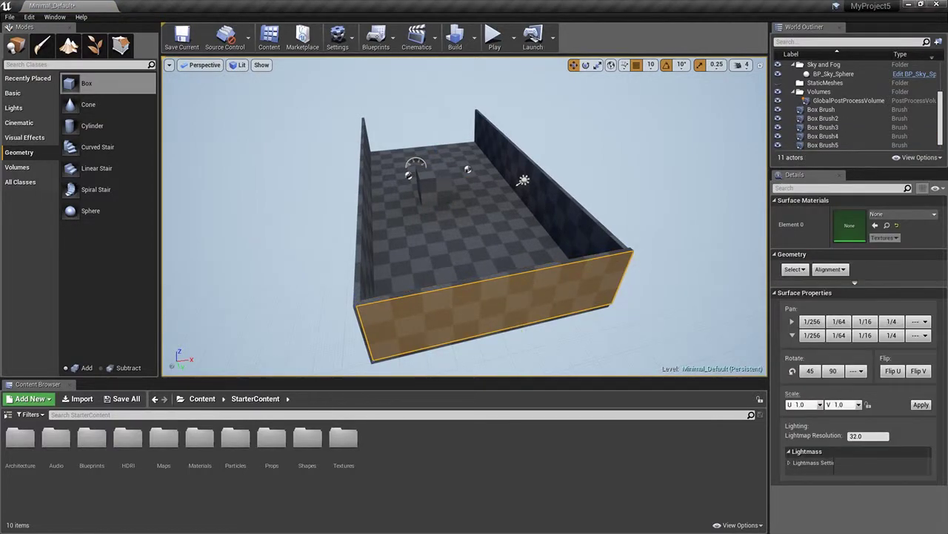
click(544, 273)
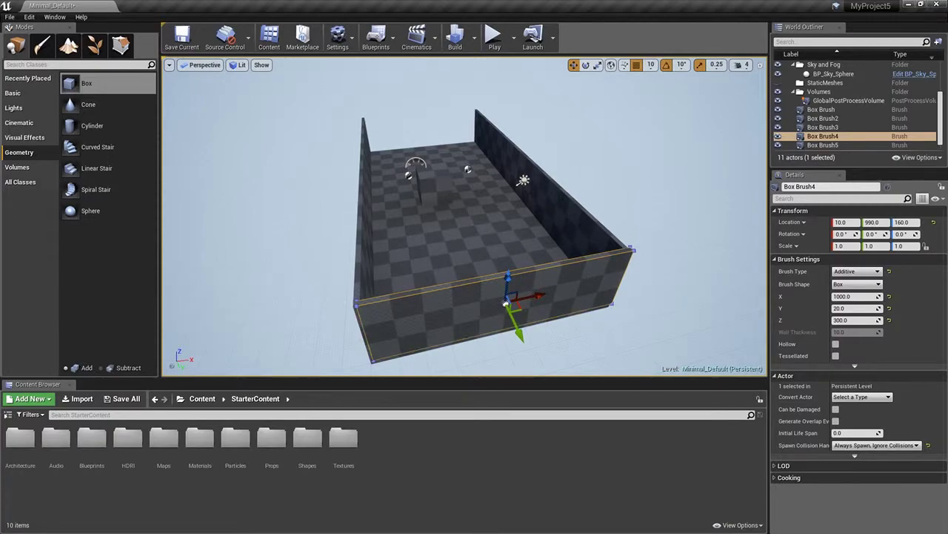
Select the fifth box brush and set its size to X 1000, Y 20 and Z 300.
click(435, 185)
click(445, 174)
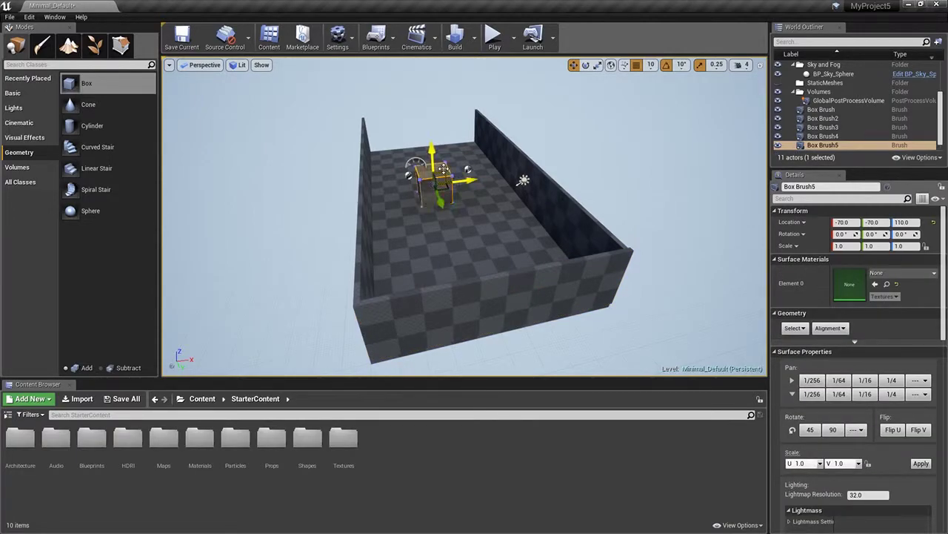
click(843, 294)
text(1000)
key(Return)
click(843, 308)
text(200.0)
key(Return)
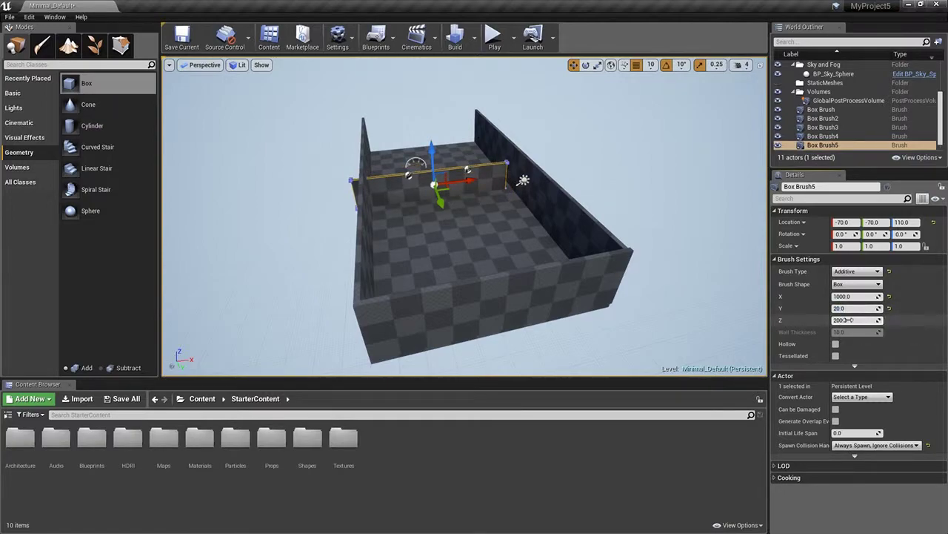
click(845, 320)
text(300)
key(Return)
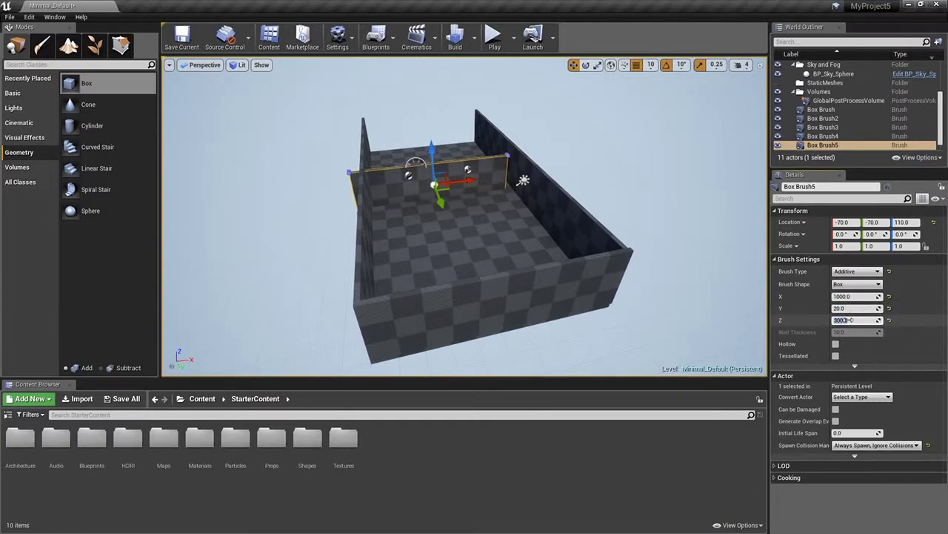
Raise the fifth wall brush to Z location 160 and move it to the far short edge at X -10, Y -1010.
drag(432, 156, 431, 141)
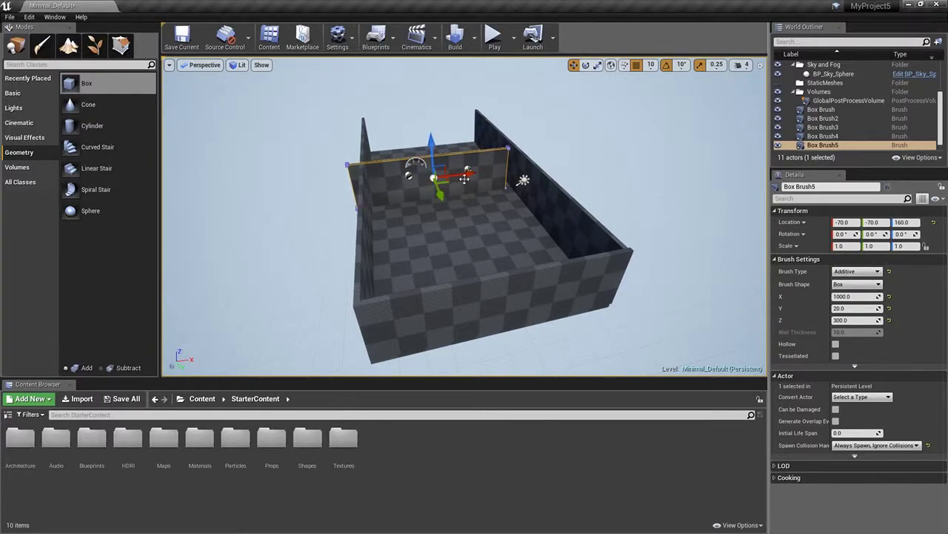
mouse_move(467, 173)
mouse_down()
mouse_move(478, 174)
mouse_move(435, 172)
mouse_move(421, 140)
mouse_up()
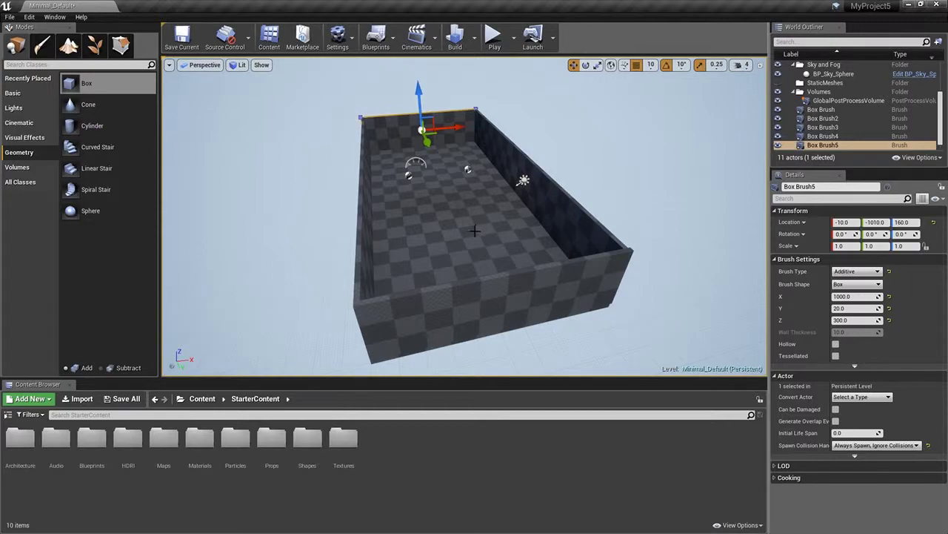
middle_drag(513, 220, 513, 221)
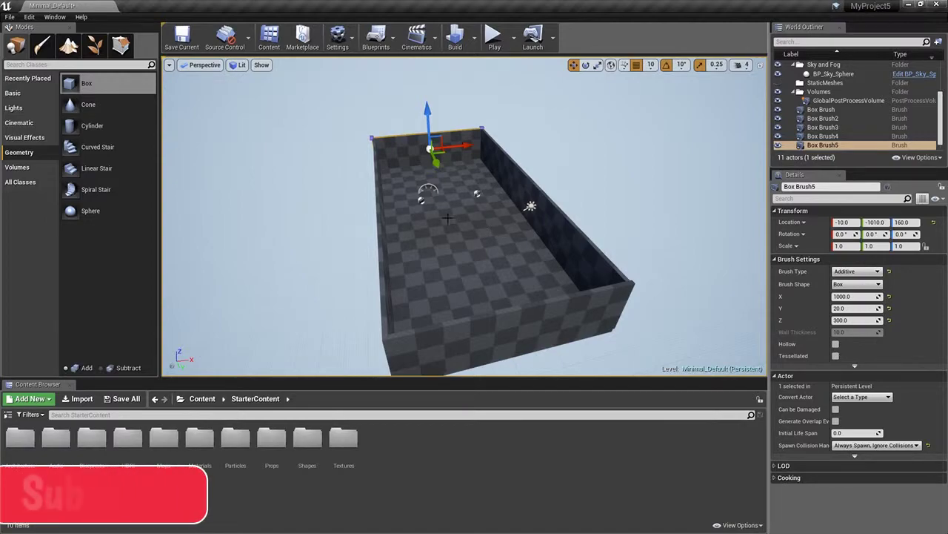
Place a sixth box brush in the middle of the floor at about X 10, Y 30, and set its Y size to 20.
mouse_move(82, 83)
mouse_down()
mouse_move(459, 210)
mouse_move(460, 223)
mouse_up()
click(841, 308)
text(20)
key(Return)
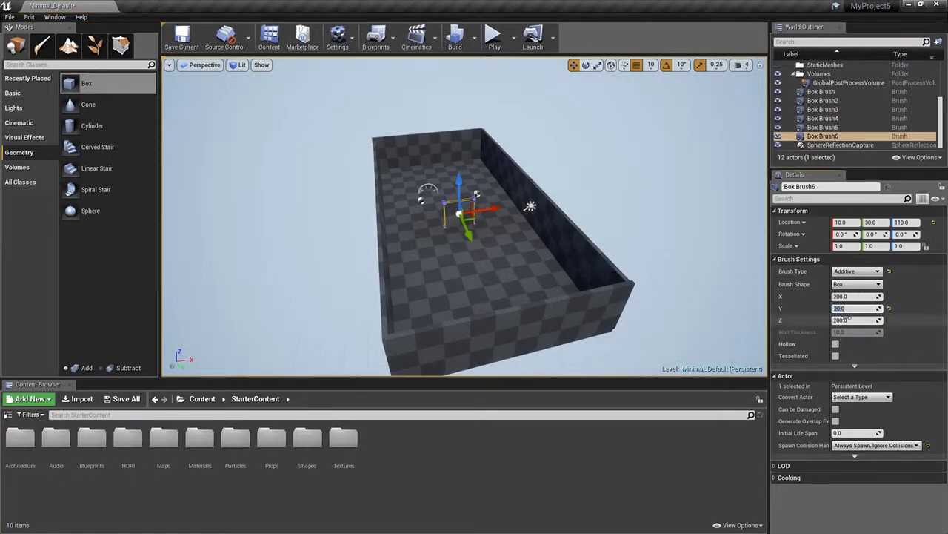
Widen the sixth box brush by setting its X size first to 500 and finally to 600.
drag(858, 296, 865, 297)
click(856, 296)
text(500)
key(Return)
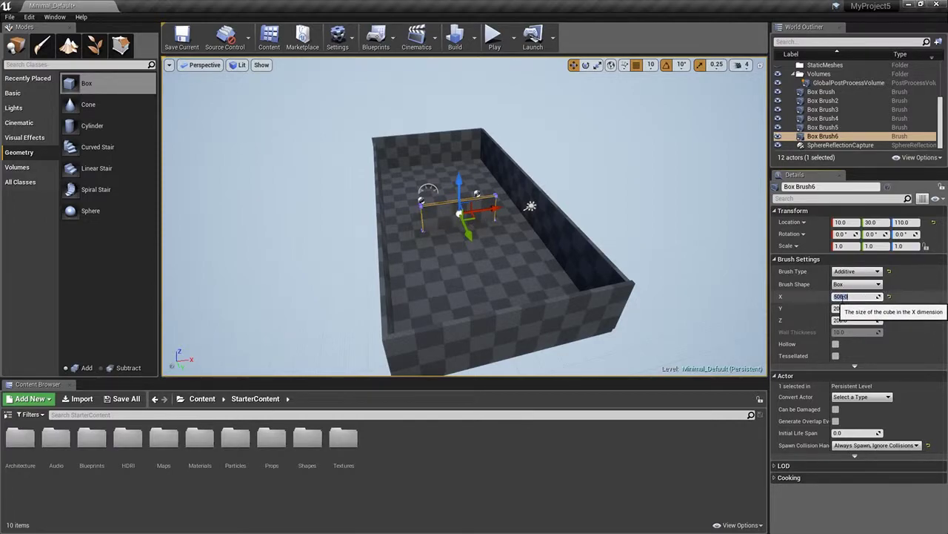
text(600)
key(Return)
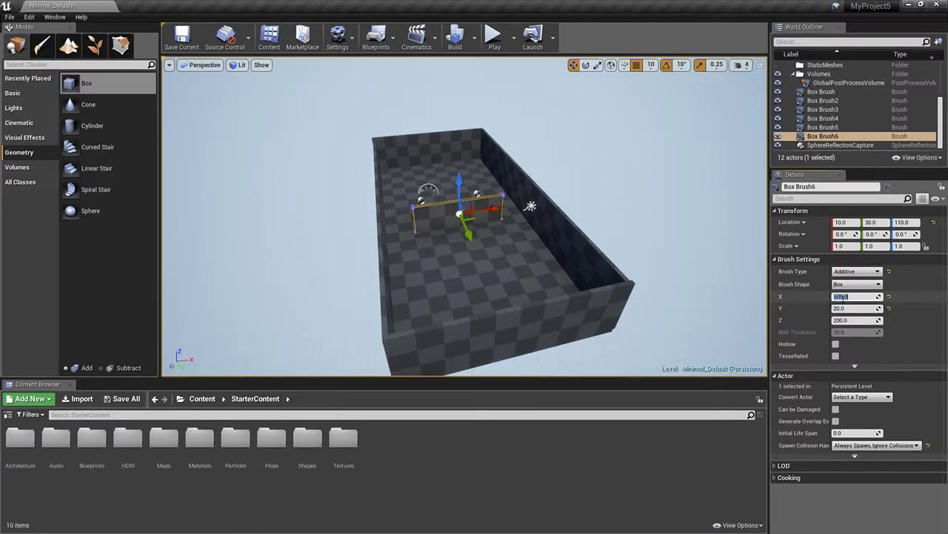
Set the inner wall brush's Z size to 300 and raise it to Z location 180.
click(837, 320)
text(300)
key(Return)
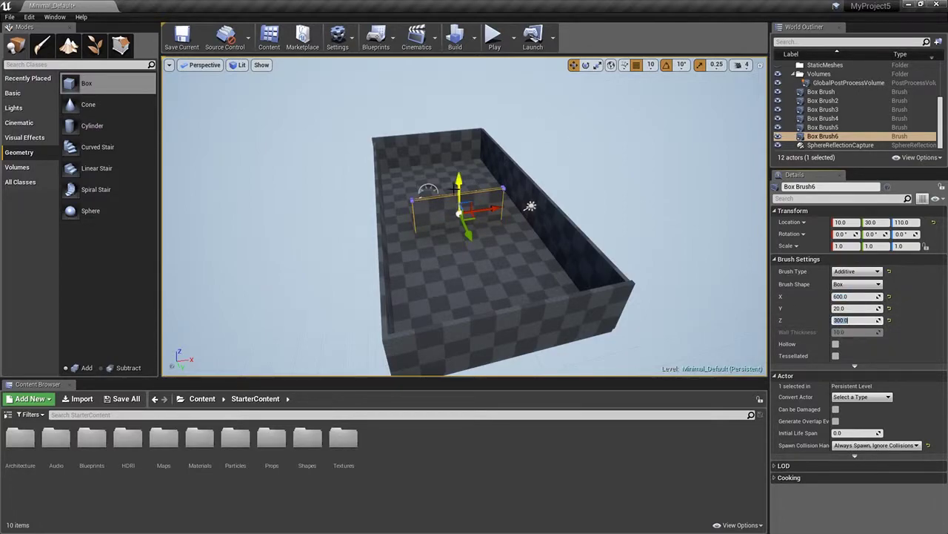
drag(459, 179, 458, 169)
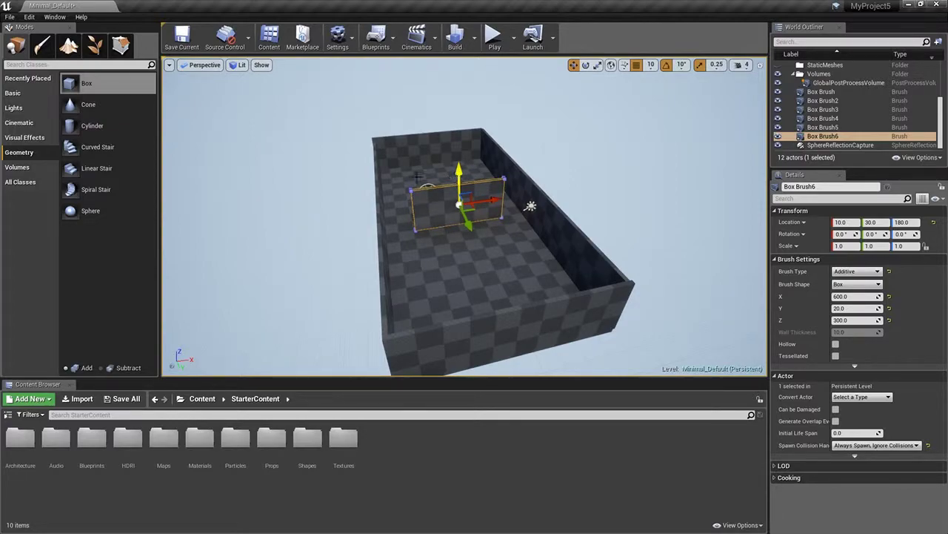
Place a seventh box brush on the floor at about X -190, Y 440, and check the inner wall's dimensions.
mouse_move(82, 84)
mouse_down()
mouse_move(365, 245)
mouse_move(443, 271)
mouse_up()
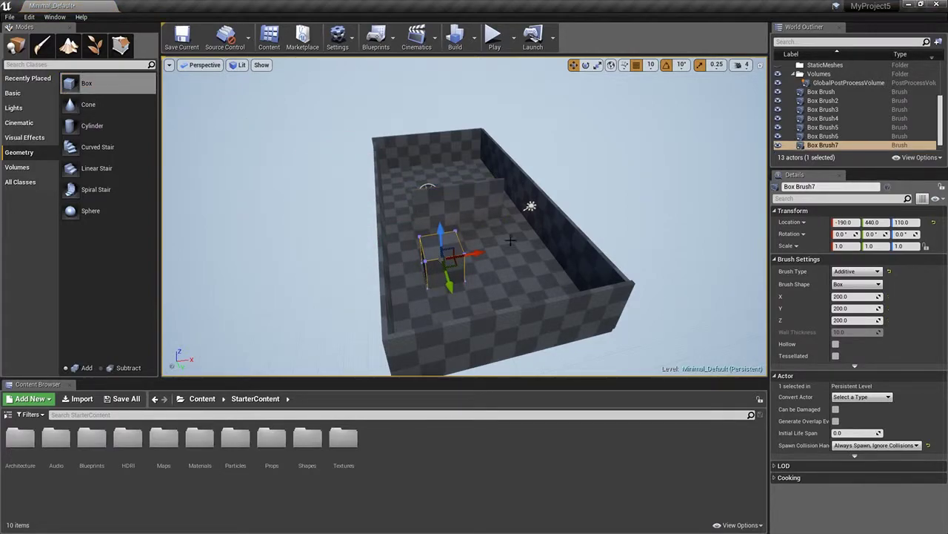
click(476, 187)
click(479, 182)
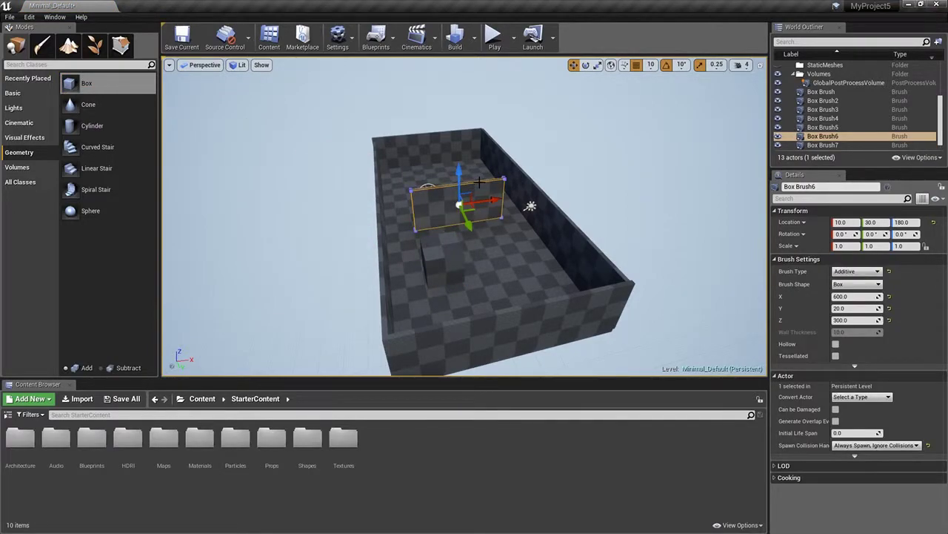
Resize the seventh box brush into a pillar with X 50, Y 50 and Z 300.
click(450, 255)
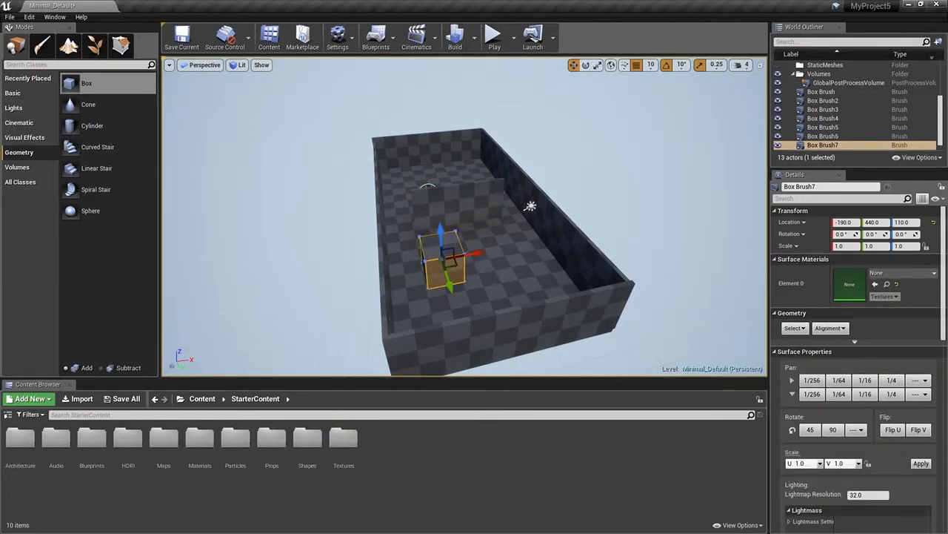
click(470, 266)
click(456, 261)
click(452, 257)
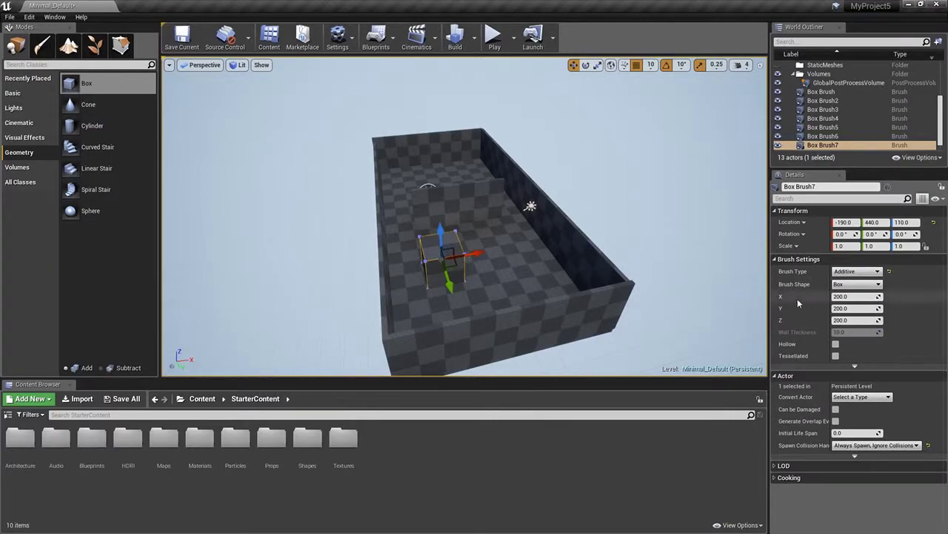
click(845, 320)
text(30)
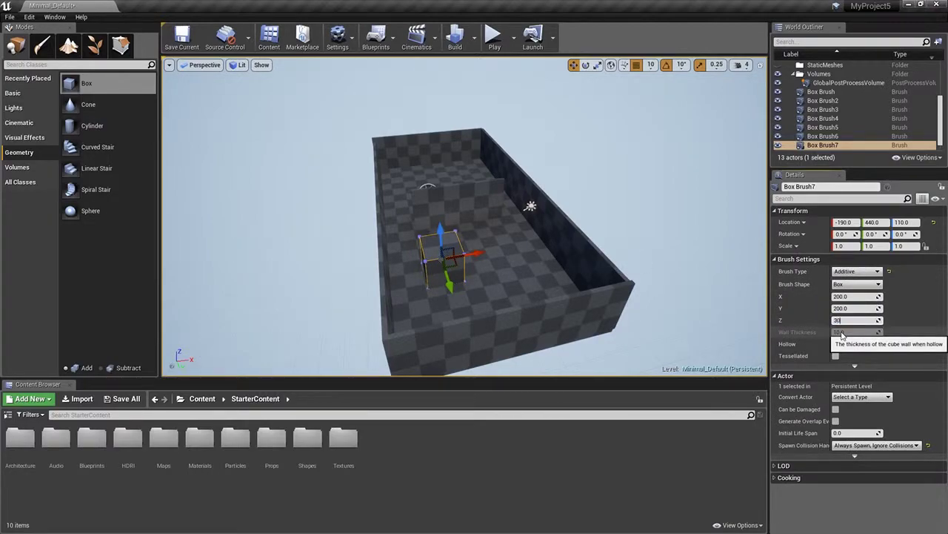
text(0)
click(842, 308)
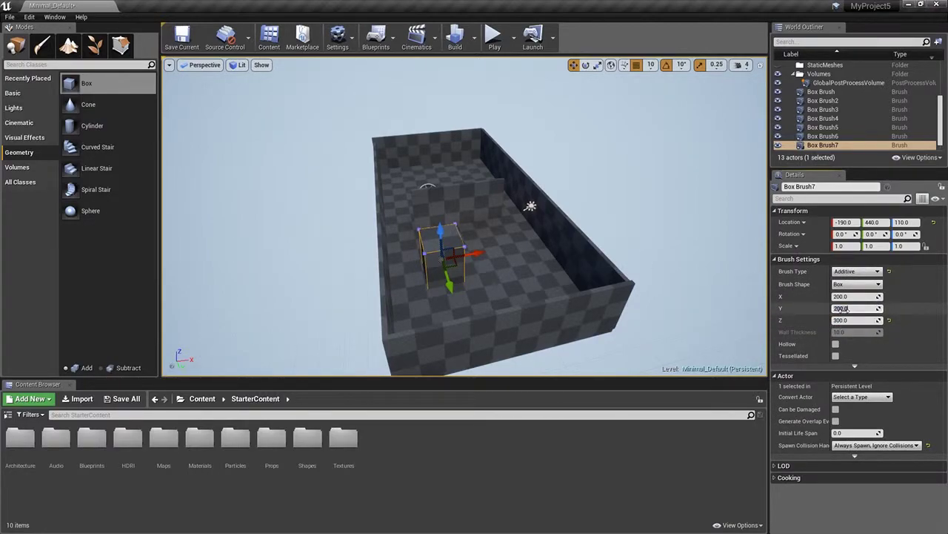
text(50)
key(Return)
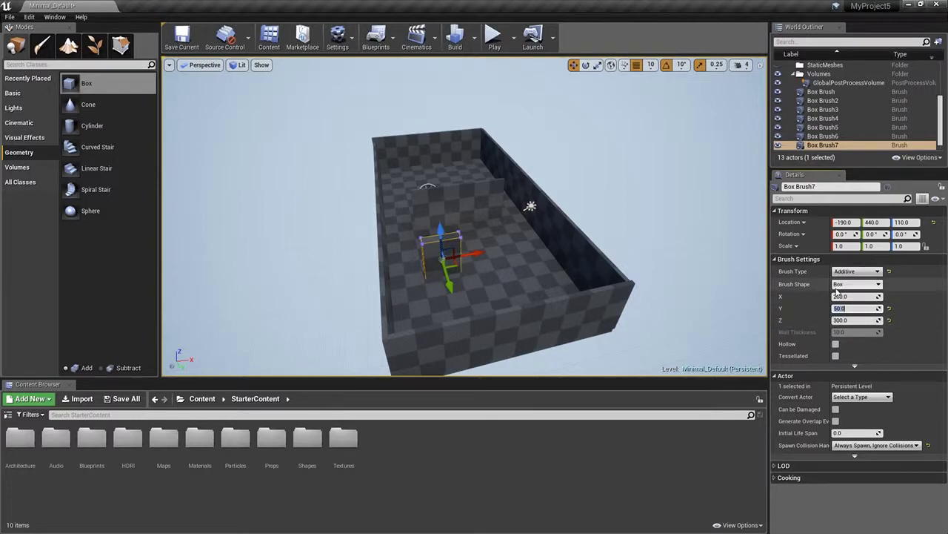
click(838, 295)
text(50)
key(Return)
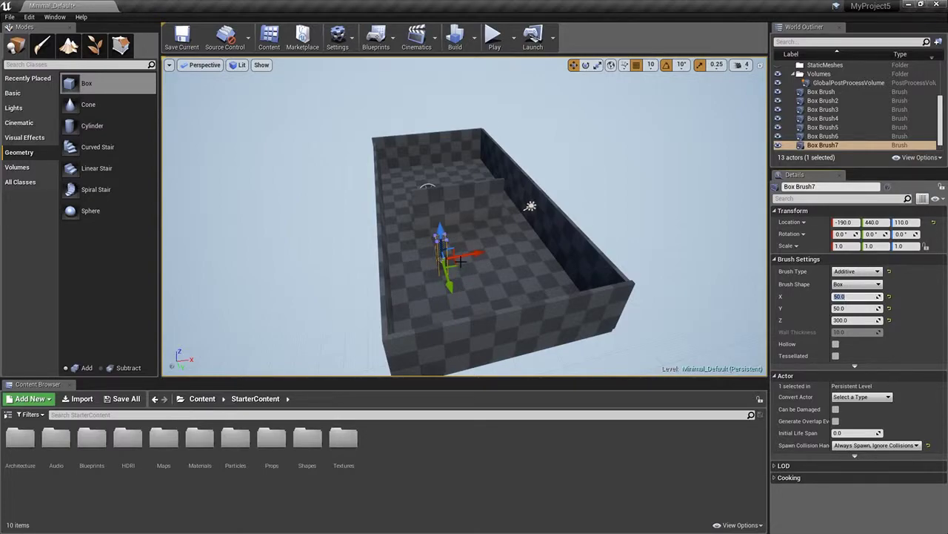
Raise the seventh box brush to Z location 160 and move it to X -225, Y 445.
drag(440, 227, 440, 224)
drag(485, 248, 474, 245)
mouse_move(519, 281)
middle_down()
mouse_move(498, 275)
mouse_move(494, 253)
middle_up()
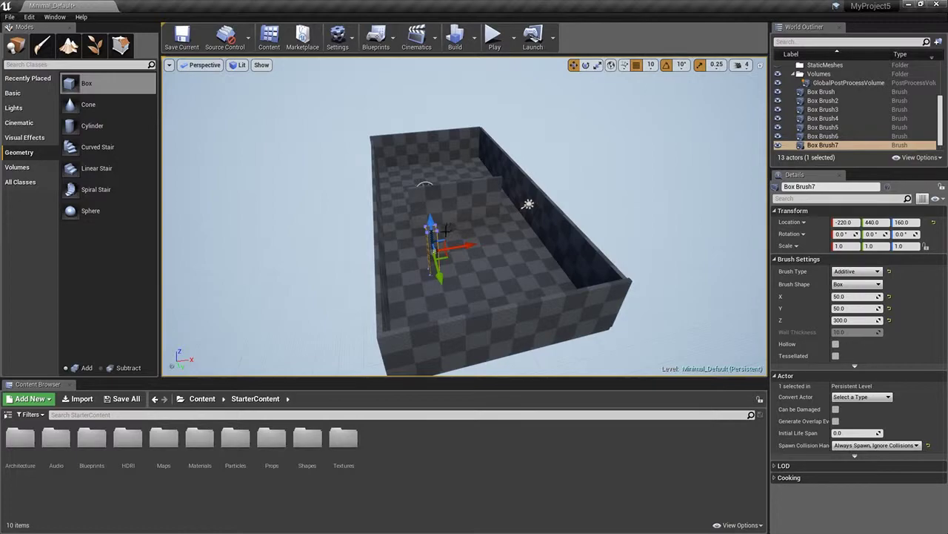
right_click(435, 230)
right_click(427, 232)
right_click(438, 253)
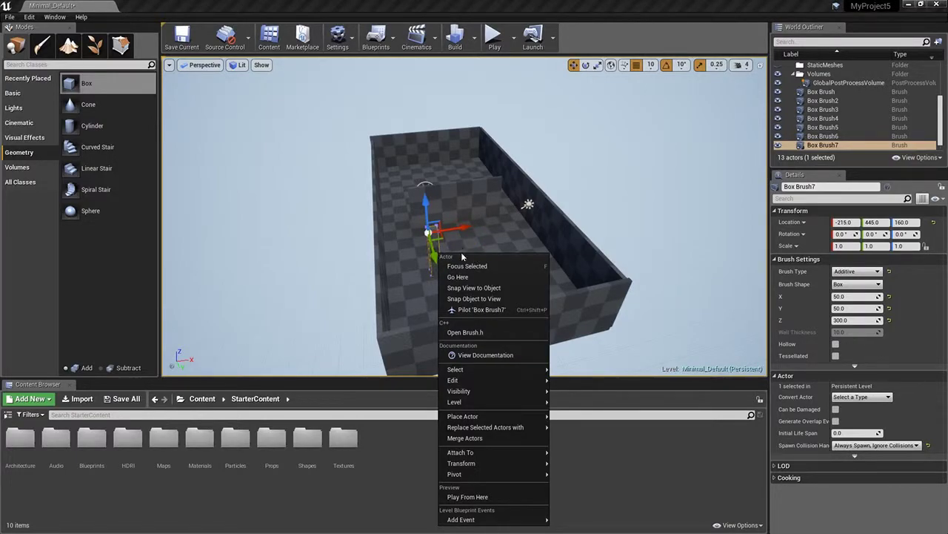
click(500, 234)
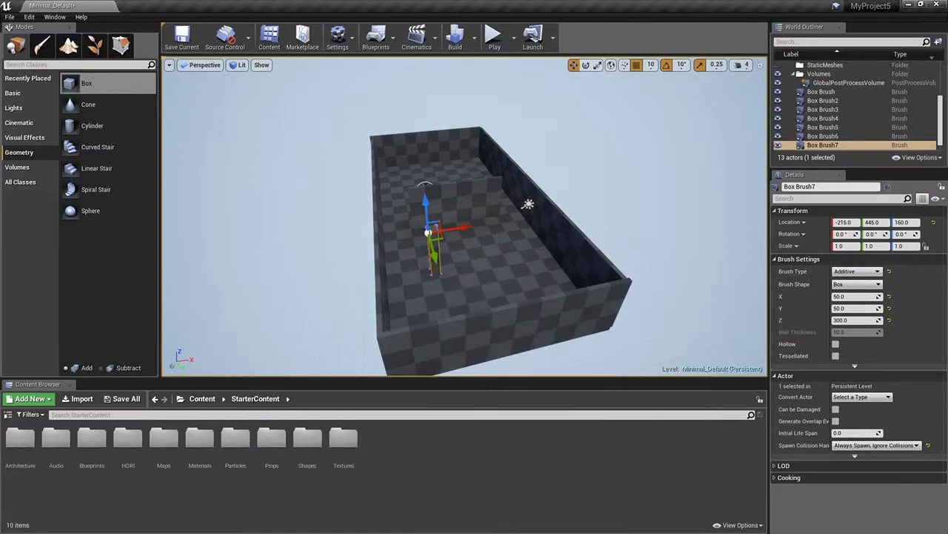
click(496, 235)
click(437, 244)
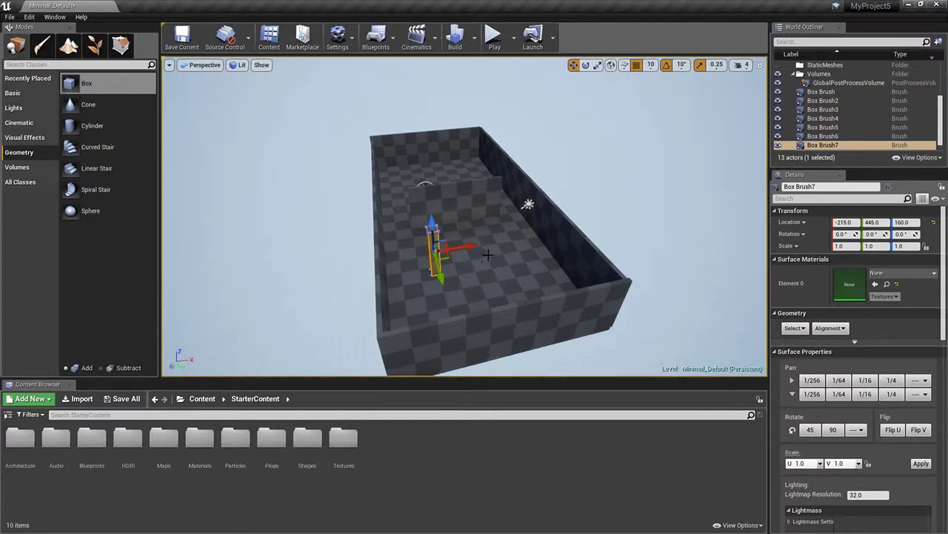
mouse_move(471, 246)
mouse_down()
mouse_move(548, 237)
mouse_move(468, 248)
mouse_up()
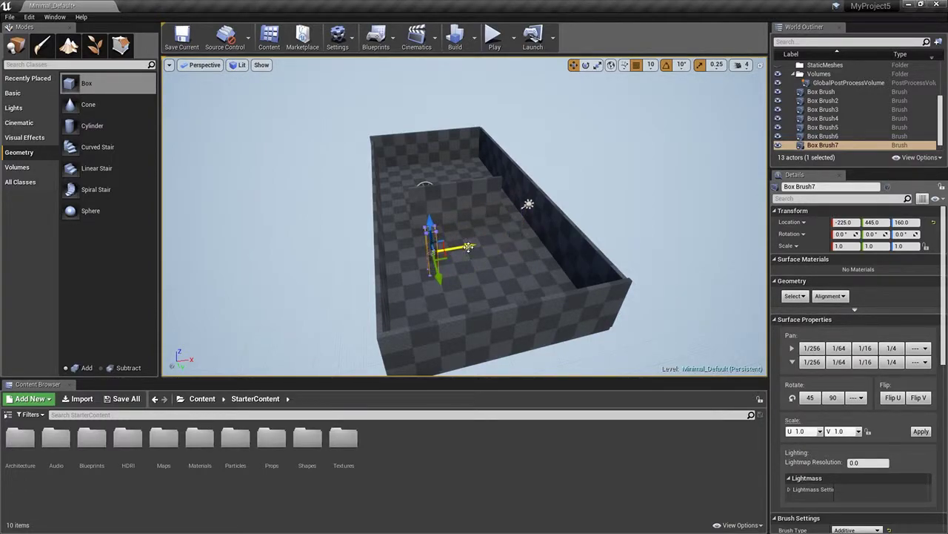
Check the first pillar's dimensions and place an eighth box brush across from it at about X 220, Y 410.
right_drag(415, 299, 434, 303)
right_drag(377, 300, 504, 320)
mouse_move(262, 294)
right_down()
mouse_move(289, 300)
mouse_move(286, 308)
right_up()
key(a)
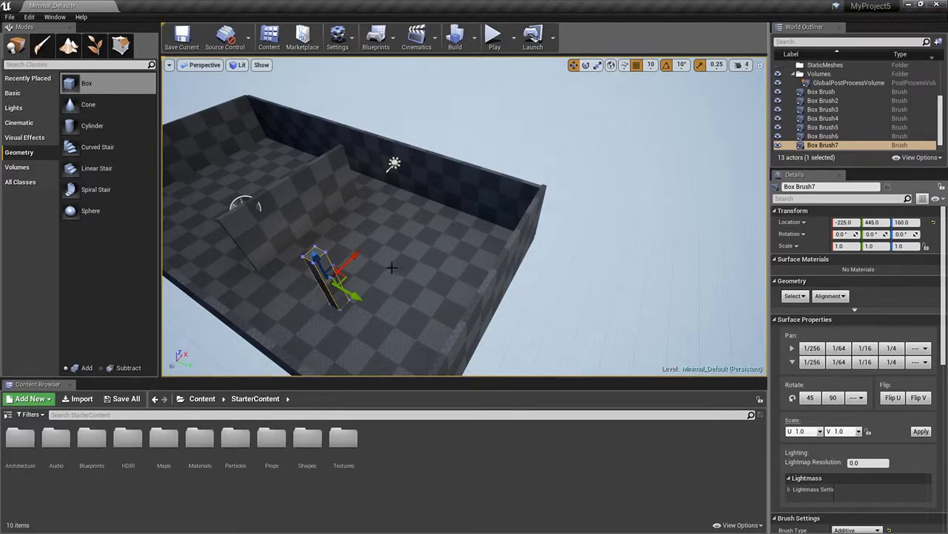
click(324, 256)
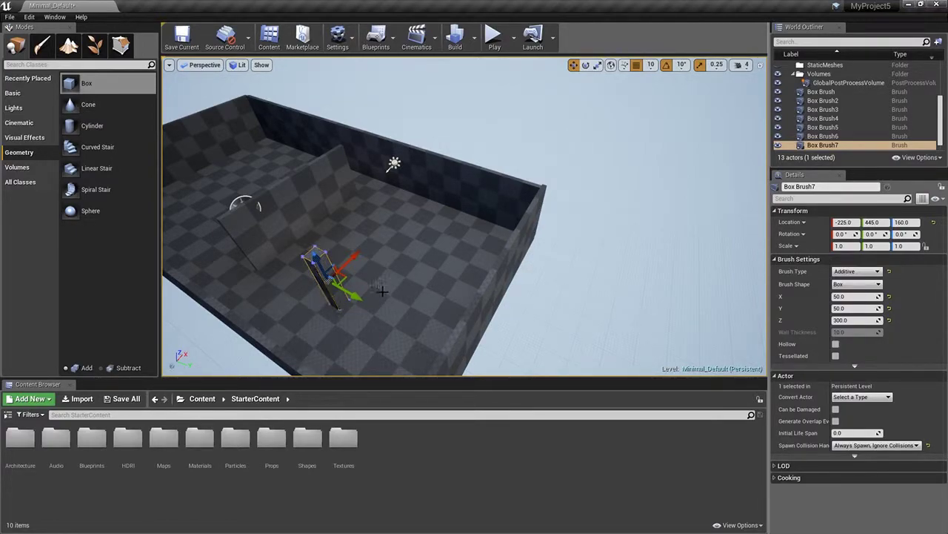
mouse_move(83, 83)
mouse_down()
mouse_move(383, 207)
mouse_move(402, 229)
mouse_move(400, 218)
mouse_up()
Set the eighth box brush's size to X 50, Y 50, Z 300 and move it to Y 450, Z 160.
click(842, 297)
text(50)
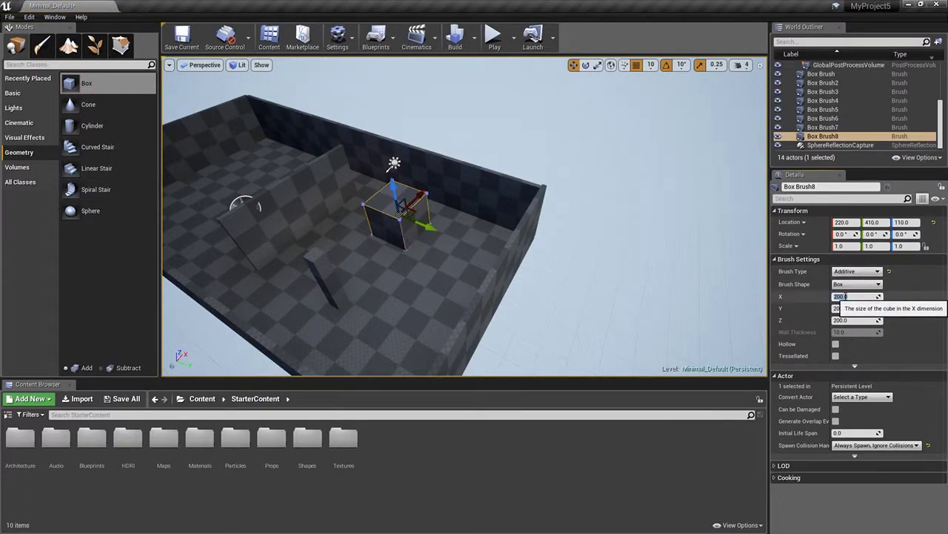
click(845, 309)
text(50)
click(841, 320)
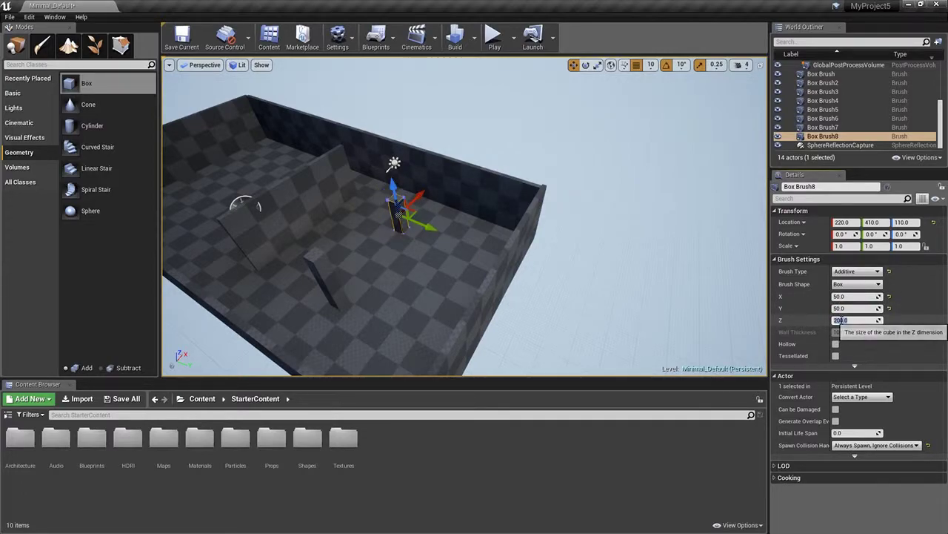
text(300)
key(Return)
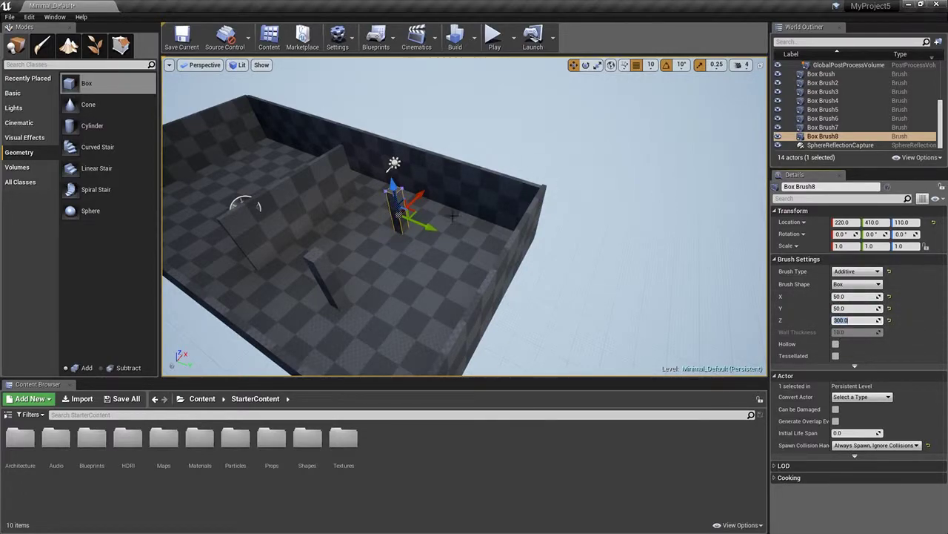
drag(394, 187, 392, 179)
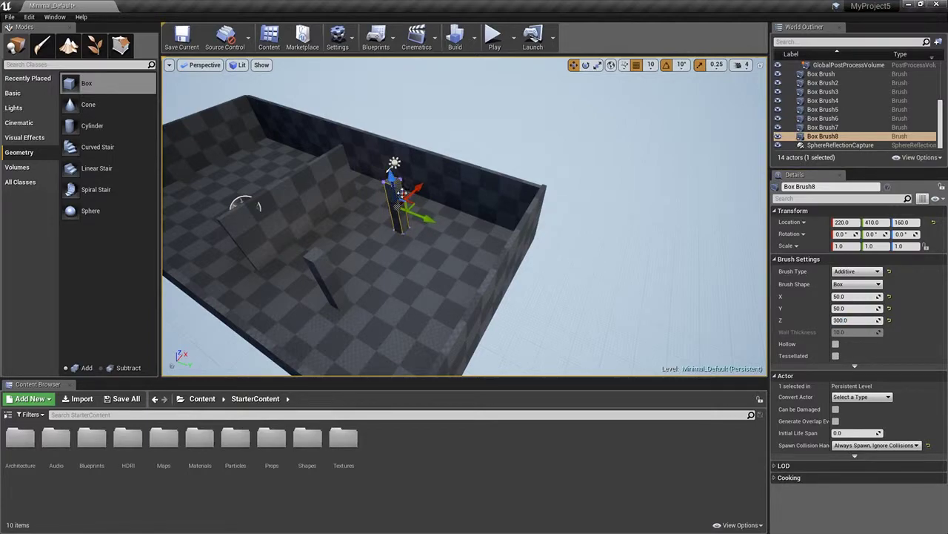
drag(434, 222, 435, 222)
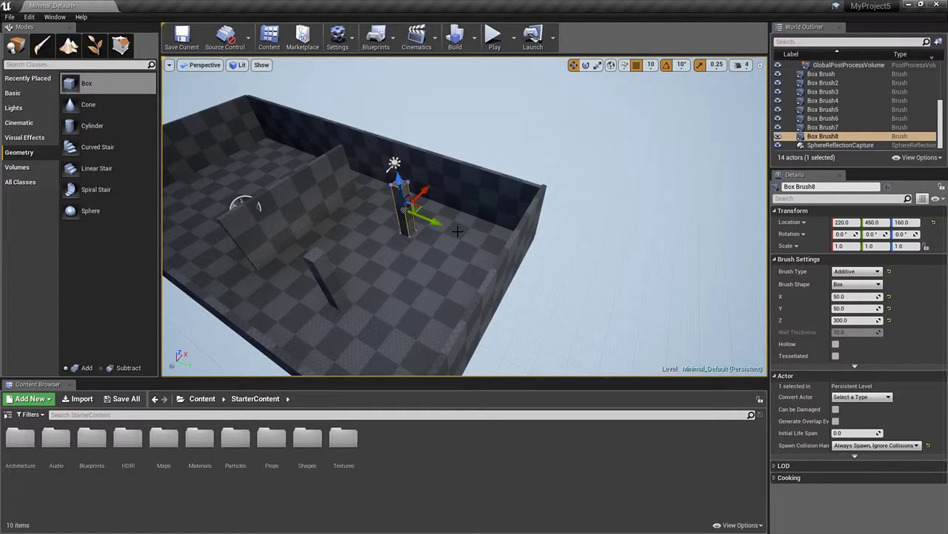
Move the inner partition wall along Y to location -50.
middle_drag(351, 273, 384, 278)
alt+drag(284, 218, 264, 220)
alt+drag(549, 251, 492, 239)
click(474, 173)
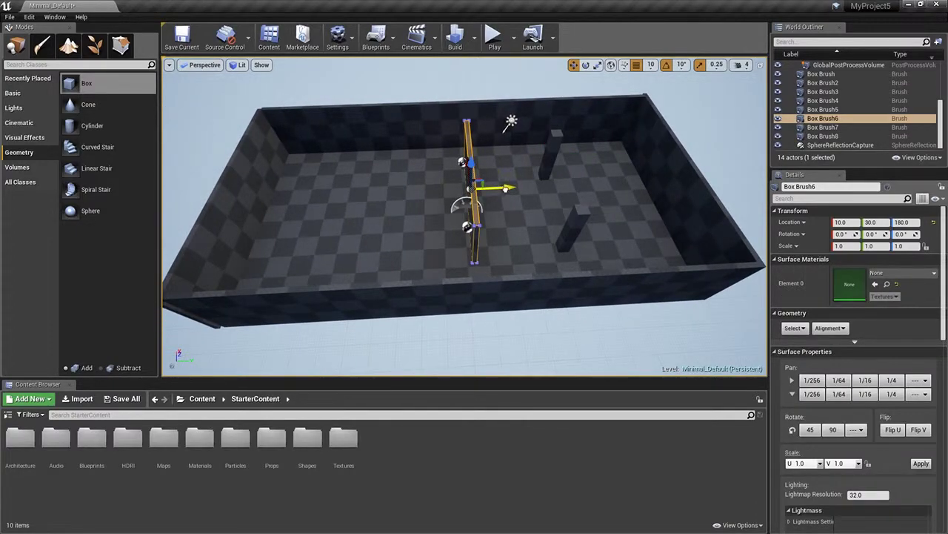
drag(491, 191, 494, 191)
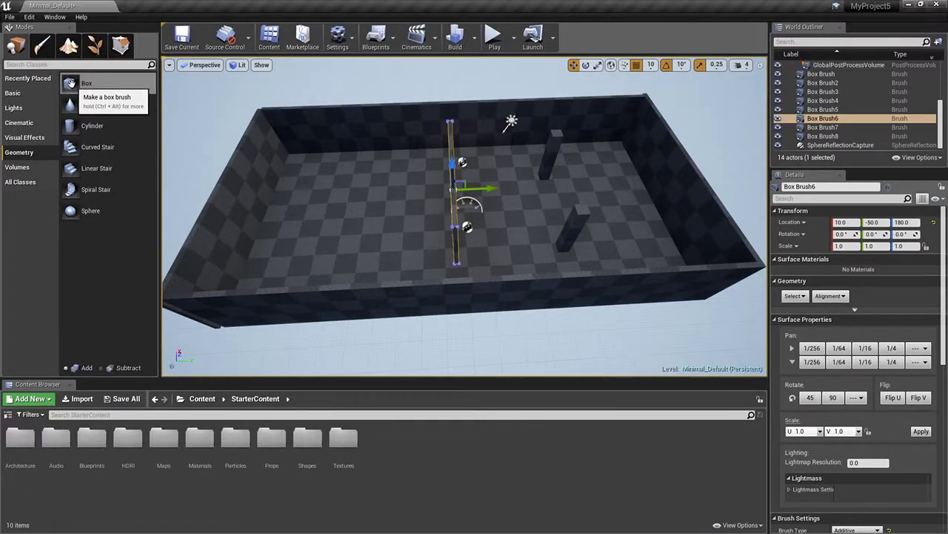
Check the second pillar's dimensions and place a ninth box brush beyond the partition wall at about X 260, Y -660.
mouse_move(70, 84)
mouse_down()
mouse_move(481, 154)
mouse_move(554, 143)
mouse_up()
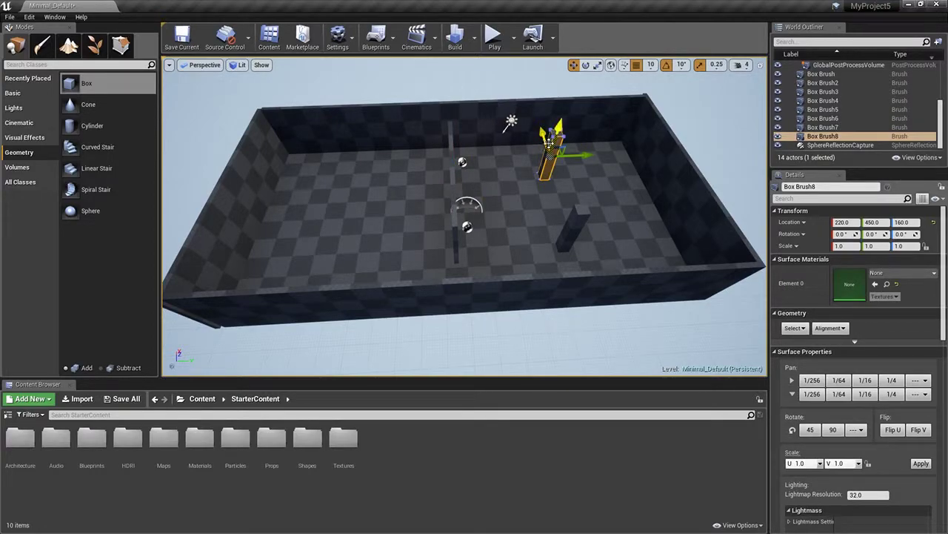
click(550, 141)
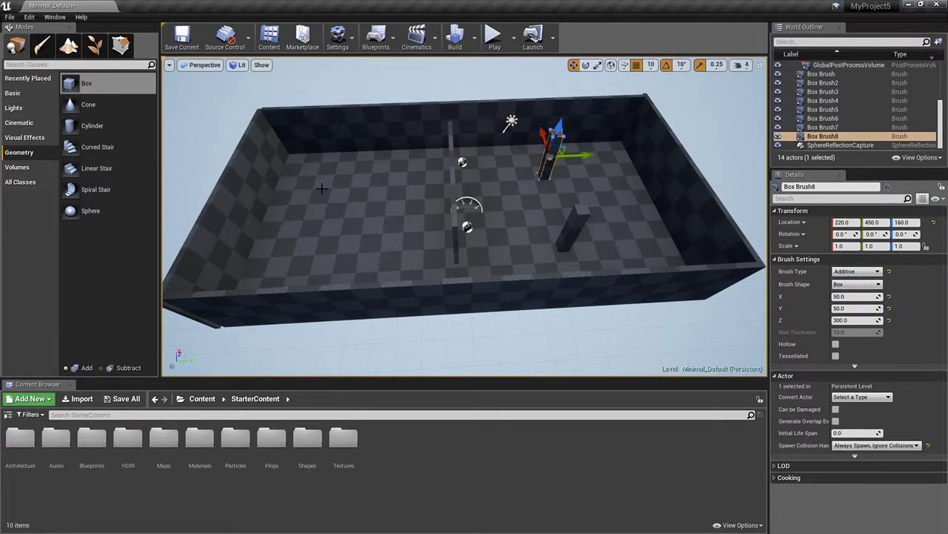
mouse_move(71, 85)
mouse_down()
mouse_move(264, 128)
mouse_move(337, 164)
mouse_up()
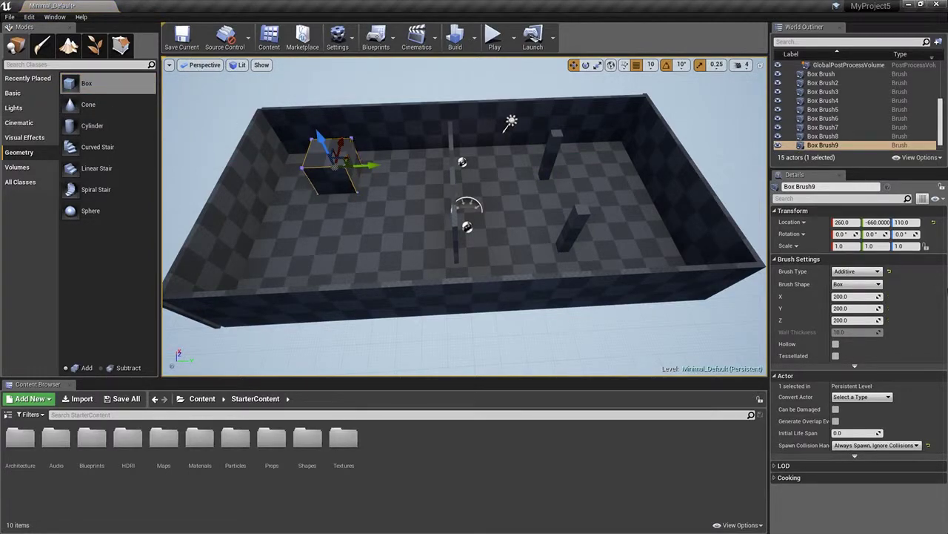
Set the ninth box brush's size to X 50, Y 50, Z 300 and raise it to Z location 160.
click(839, 296)
text(500)
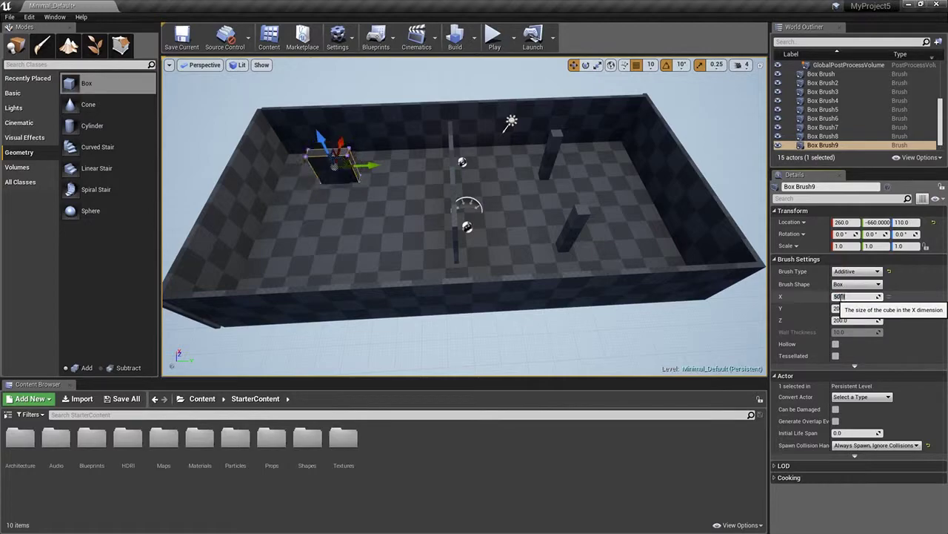
click(840, 308)
text(50)
key(Return)
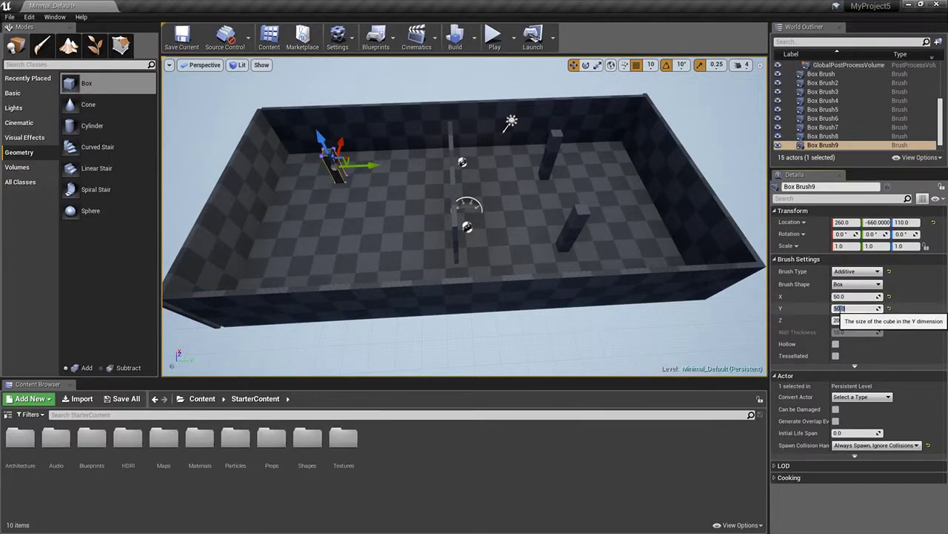
click(838, 320)
text(300)
key(Return)
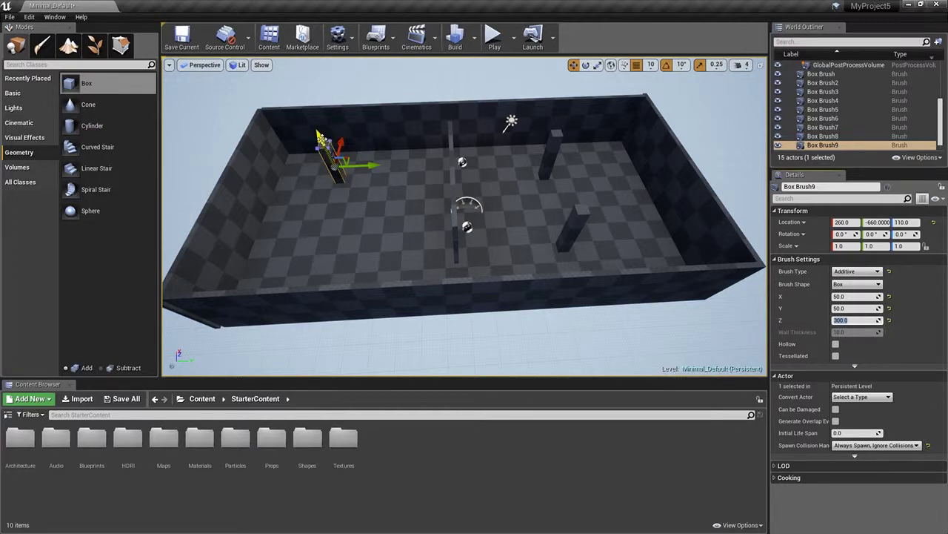
drag(321, 141, 317, 130)
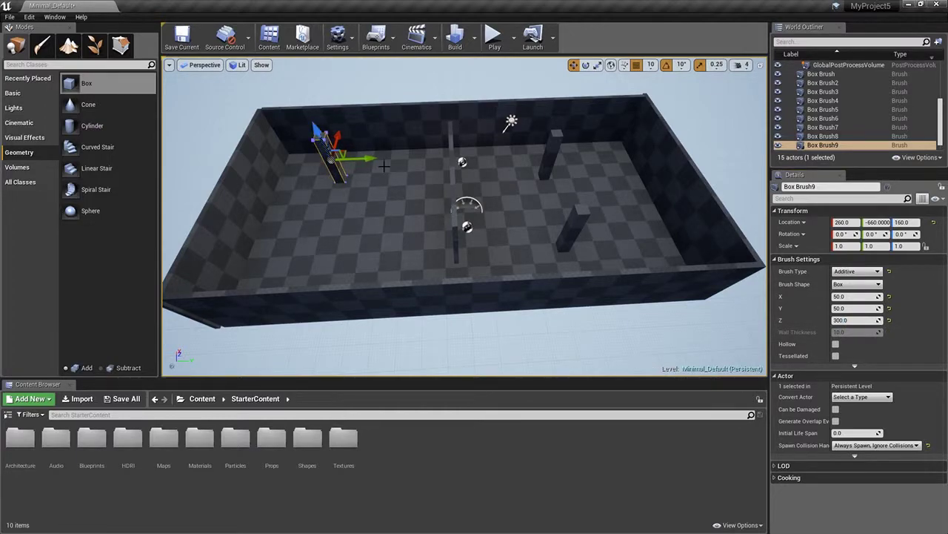
Place a tenth box brush at about X -90, Y -650 and size it to X 50, Y 50, Z 300.
drag(74, 84, 321, 216)
click(841, 297)
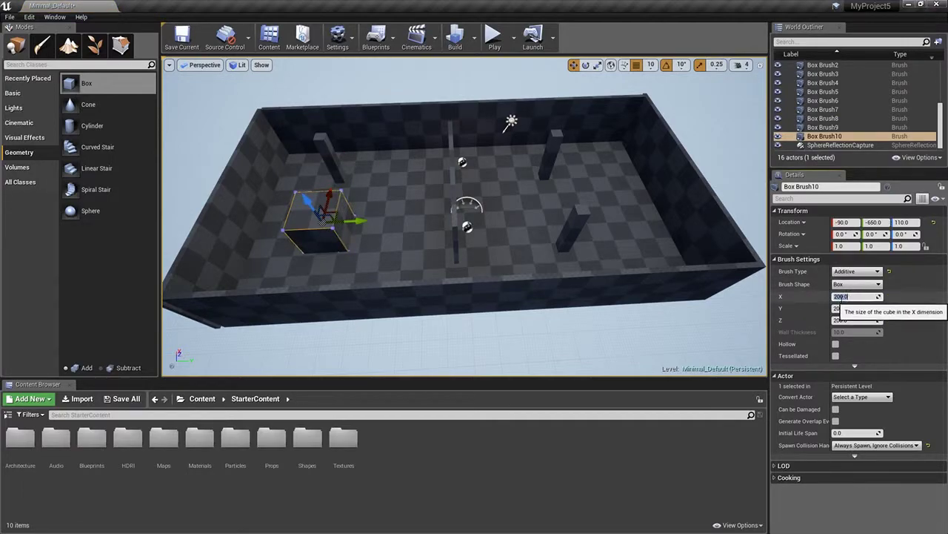
key(Tab)
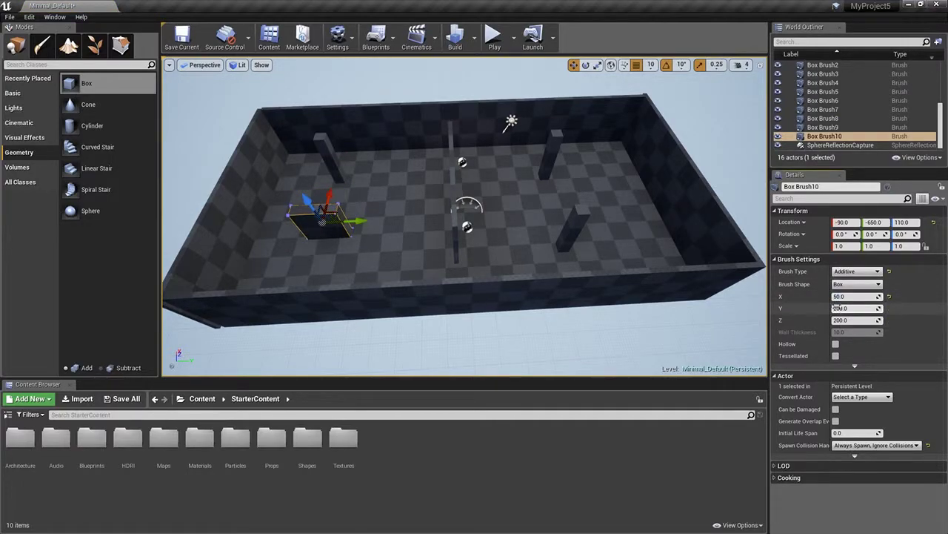
key(Tab)
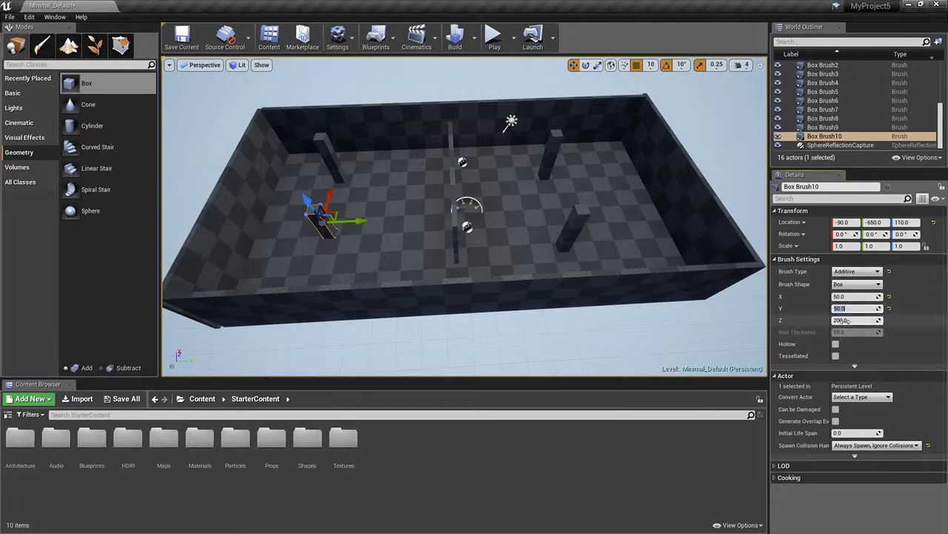
text(300)
key(Return)
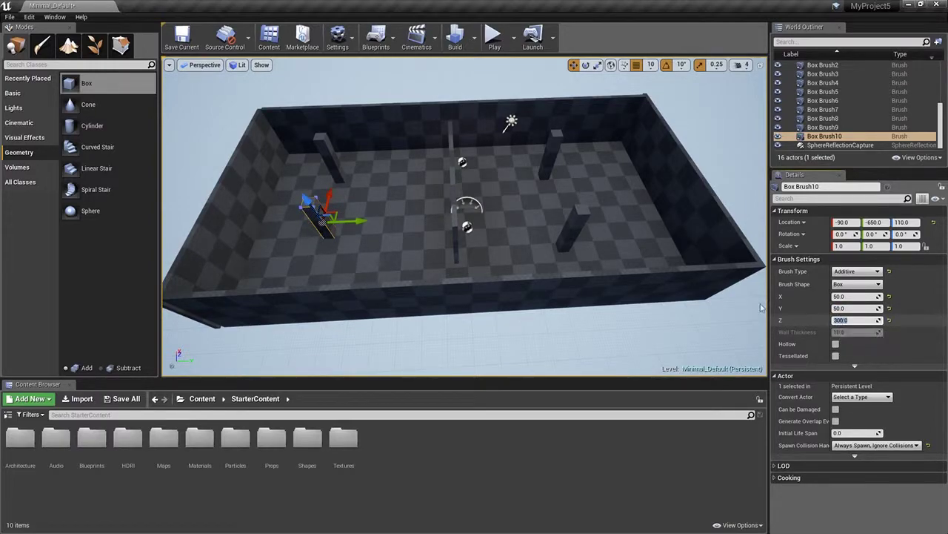
Move the tenth box brush nearer the front long wall and shift the ninth box brush to Y location -620.
mouse_move(307, 199)
mouse_down()
mouse_move(323, 190)
mouse_move(322, 216)
mouse_move(358, 244)
mouse_up()
click(333, 157)
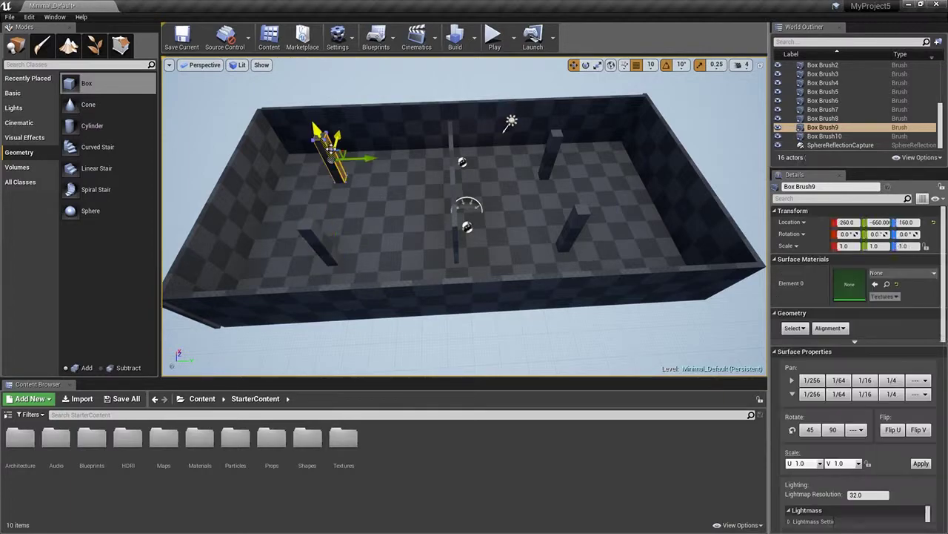
drag(371, 158, 378, 159)
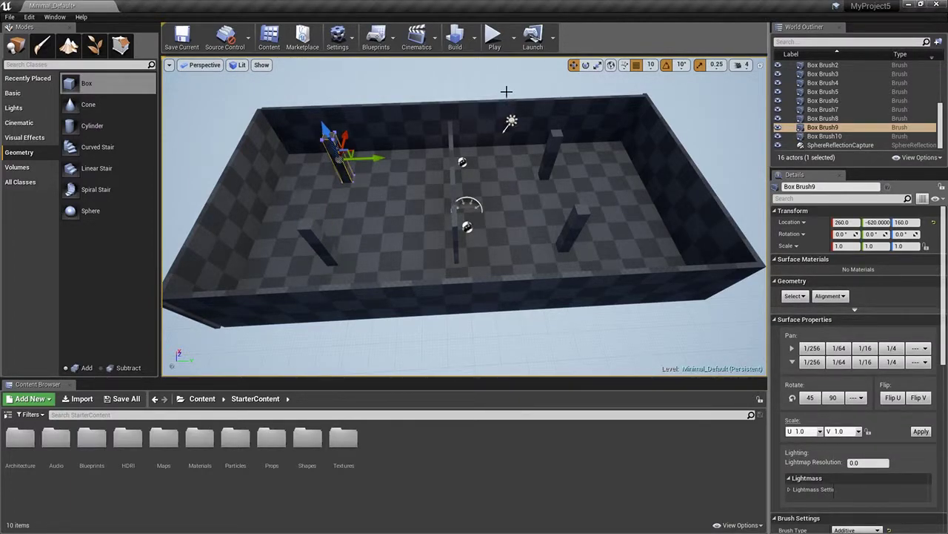
Start playing the level in the viewport and take mouse control to look around the room.
click(496, 38)
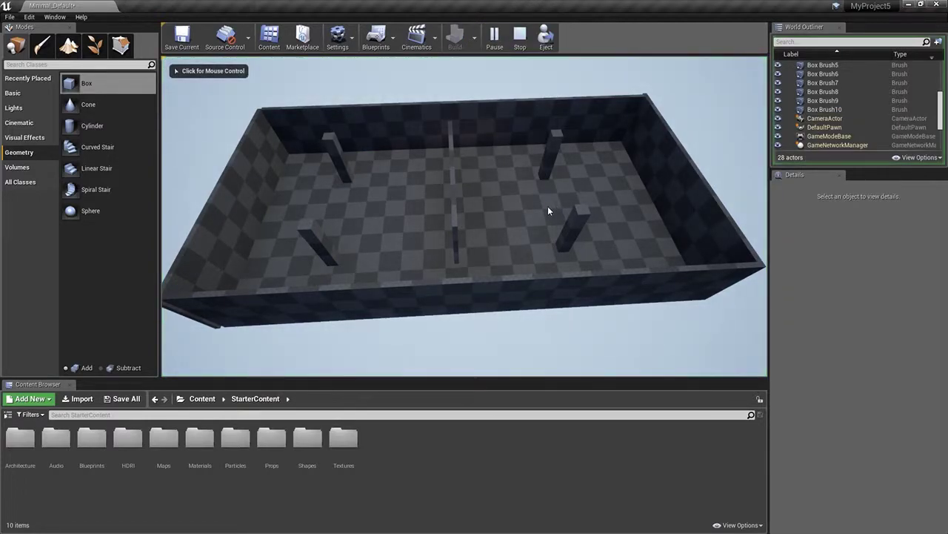
click(198, 79)
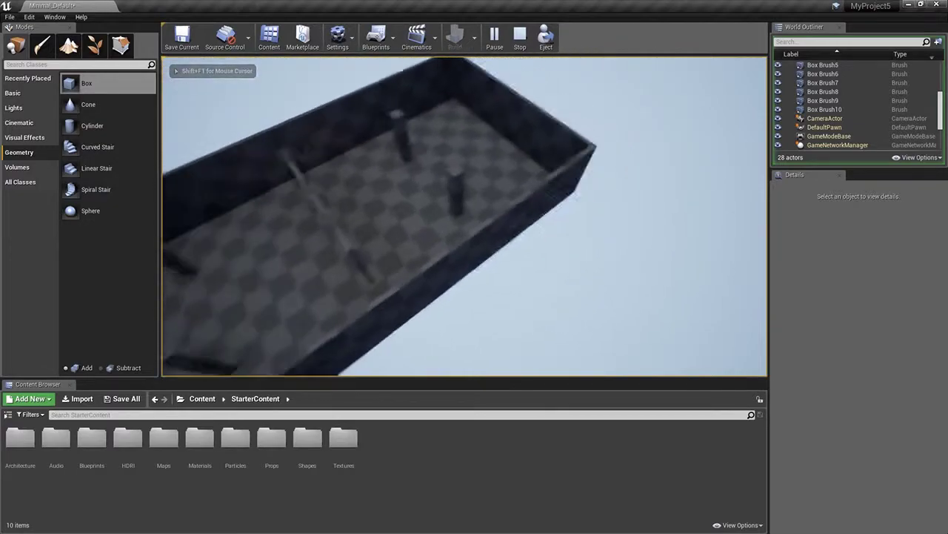
Move through the playing level to inspect the pillars, walls and partition up close, and end the play session.
key(w)
key(w)
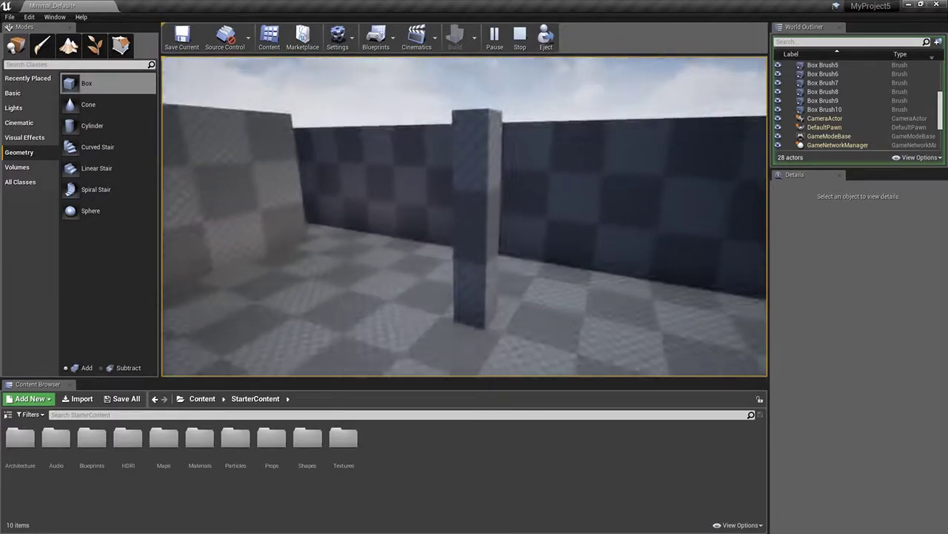
key(w)
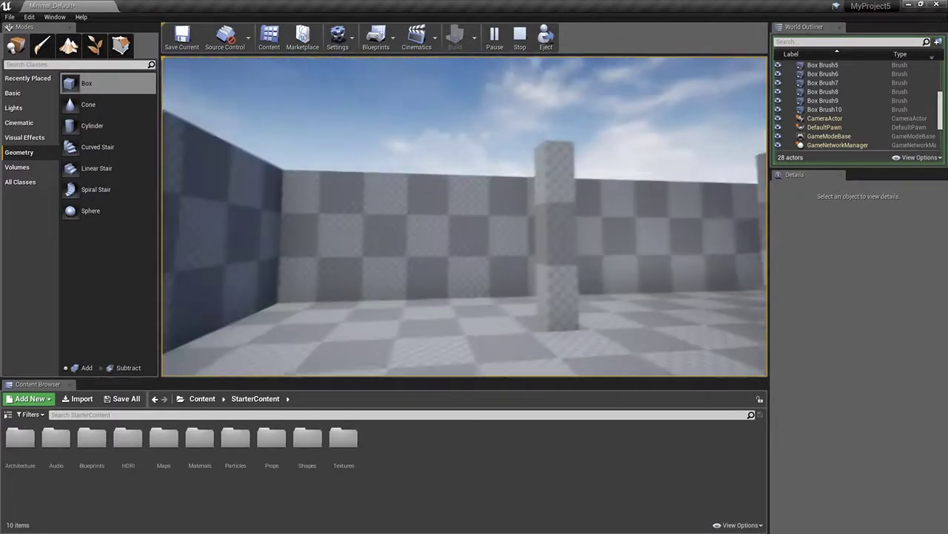
key(w)
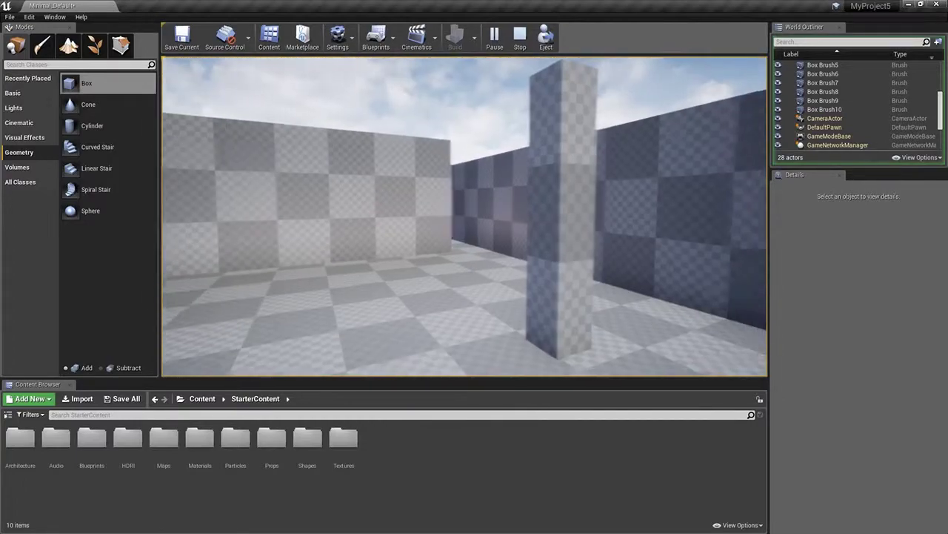
key(w)
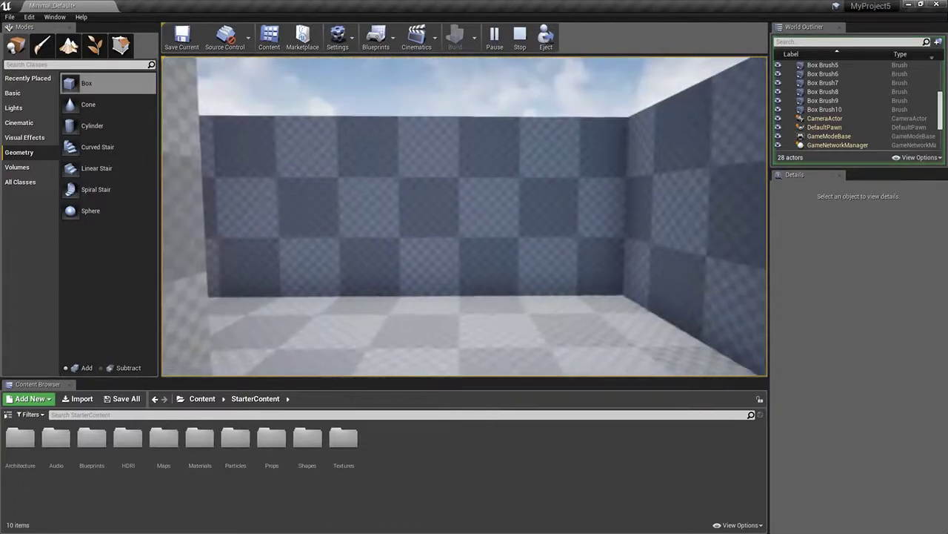
key(w)
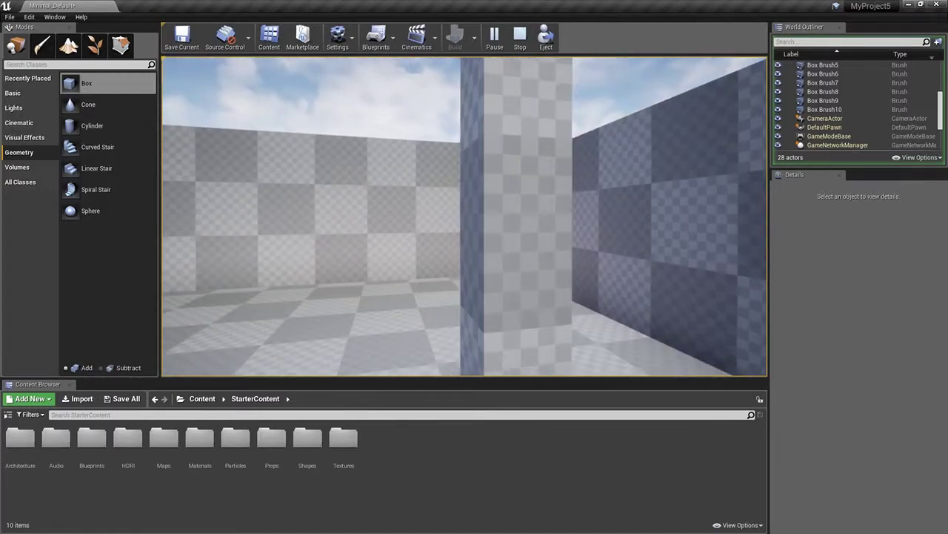
key(d)
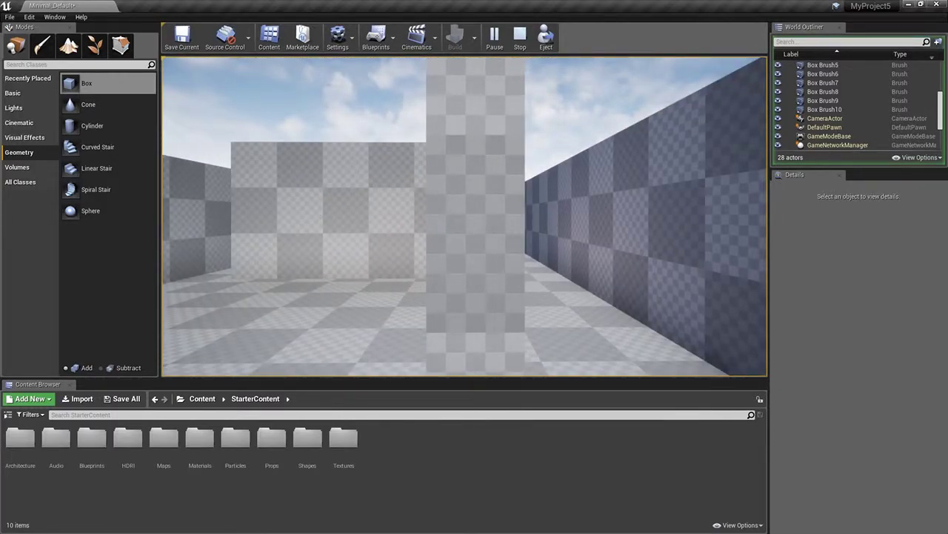
key(Escape)
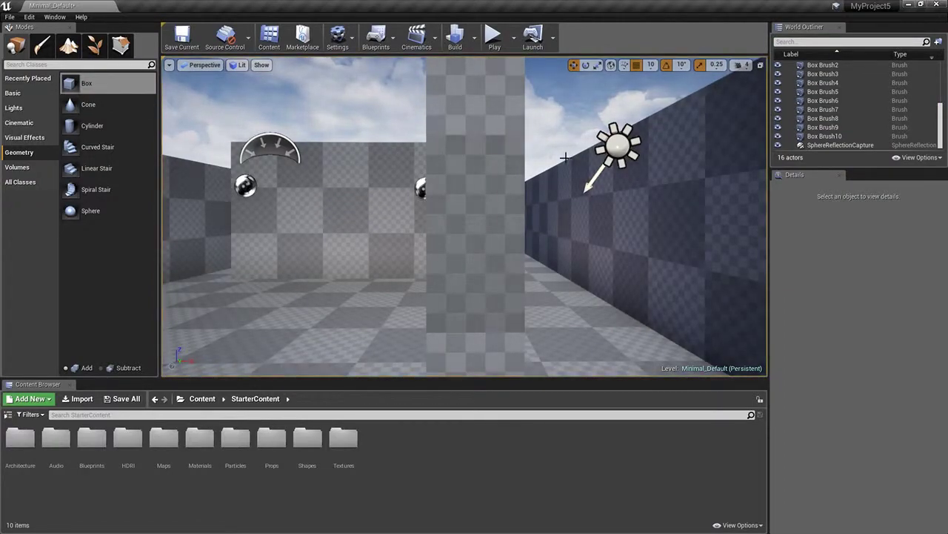
Set the eighth box brush, a pillar at X 220, Y 450, to size X 75 and Y 75.
scroll(526, 202, down, 10)
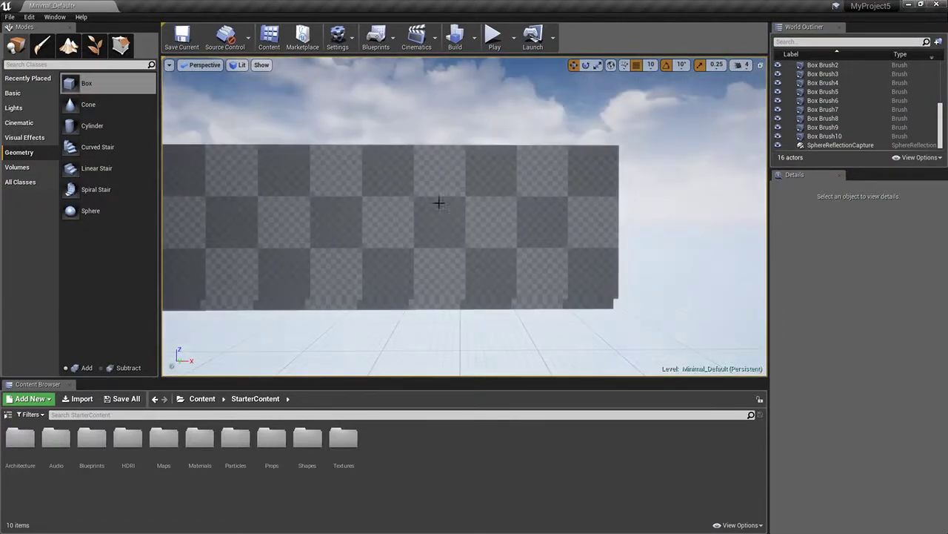
middle_drag(438, 201, 432, 96)
right_drag(432, 201, 435, 289)
click(446, 214)
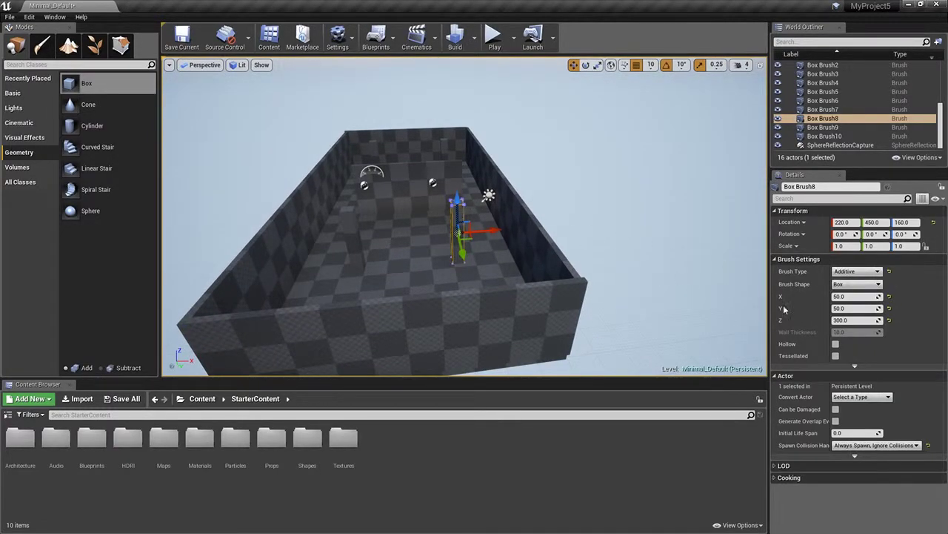
click(841, 296)
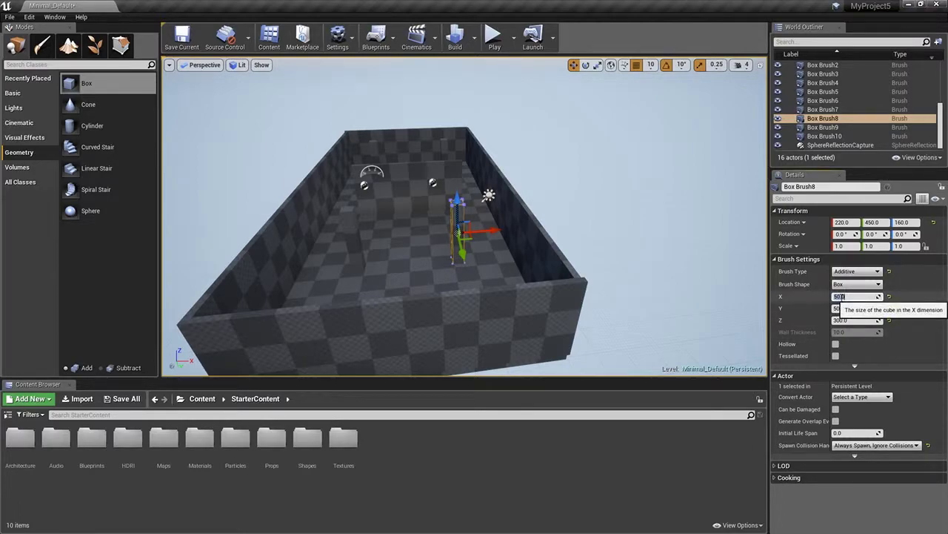
text(750)
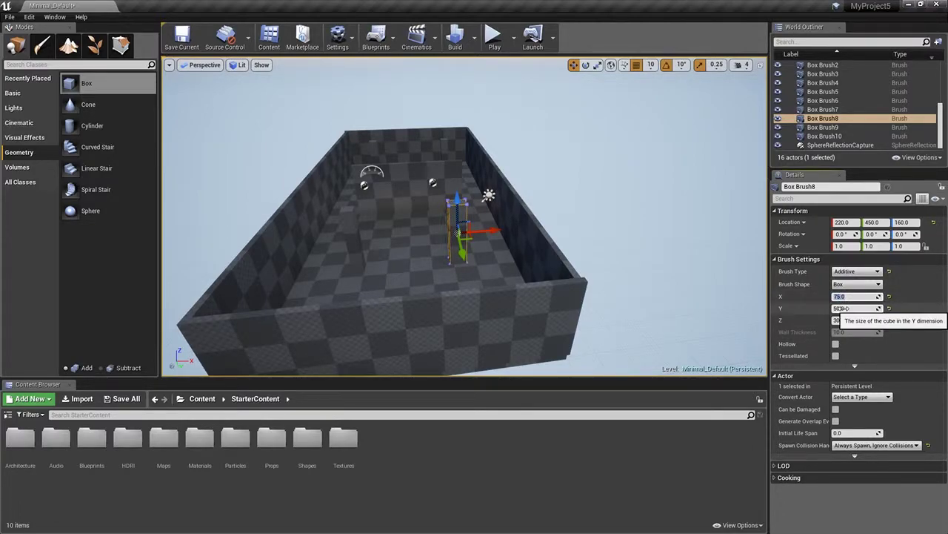
click(846, 309)
text(75)
key(Return)
Widen the seventh box brush, the other pillar near Y 450, to X 75 and Y 75.
click(348, 218)
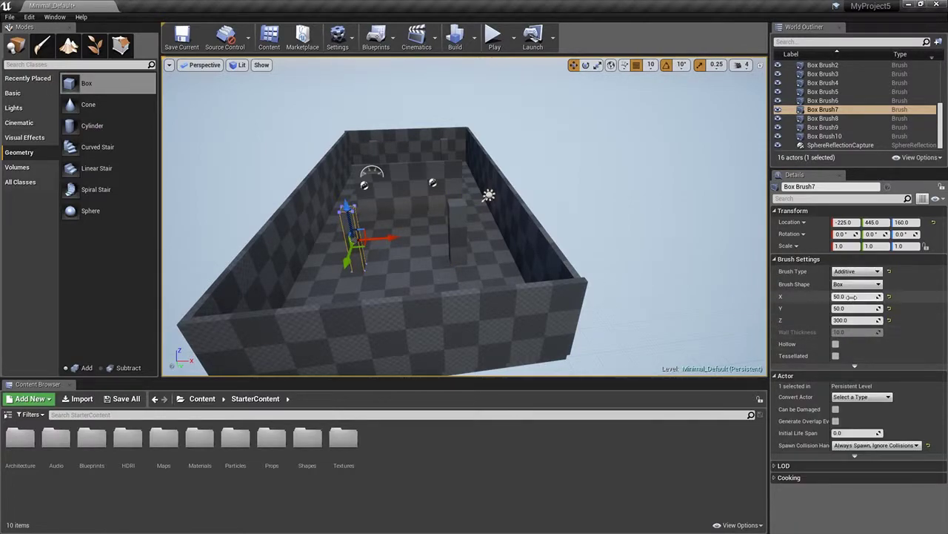
click(845, 298)
text(75)
click(846, 309)
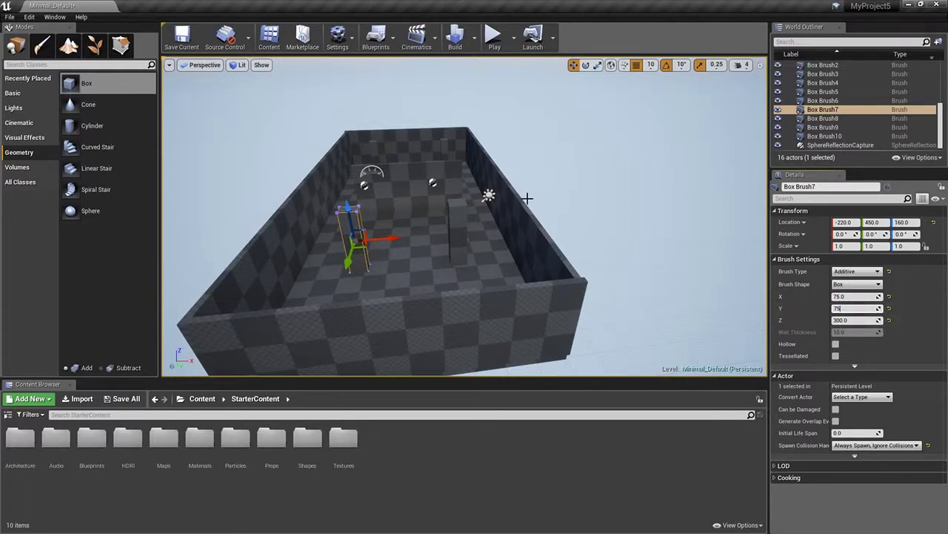
Resize the ninth box brush, the pillar at X 260, Y -620, to X 75 and Y 75.
click(445, 145)
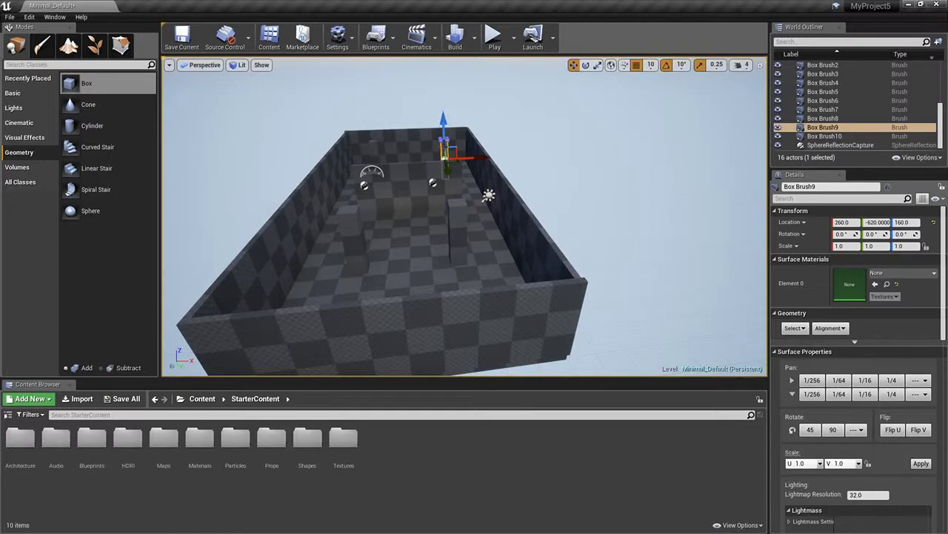
click(444, 145)
click(838, 296)
text(75)
key(Return)
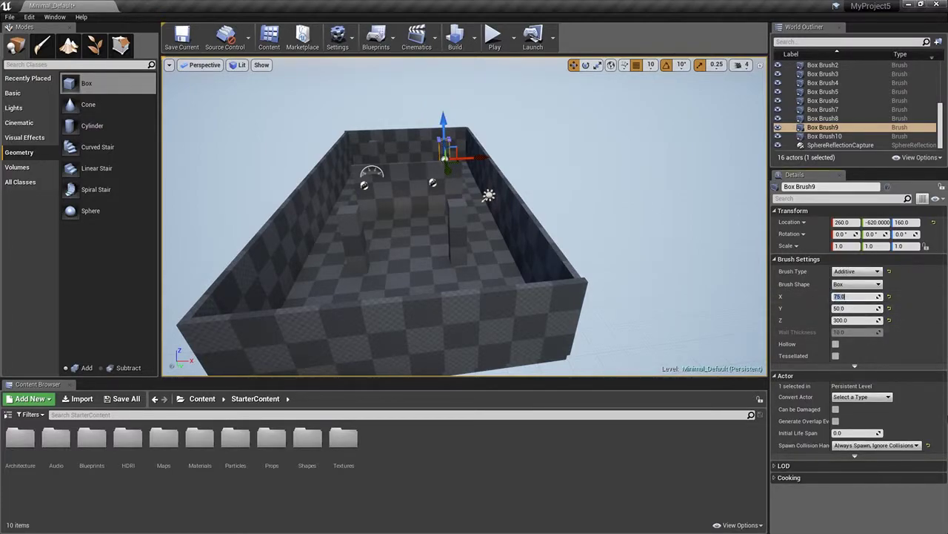
click(837, 308)
text(75)
key(Return)
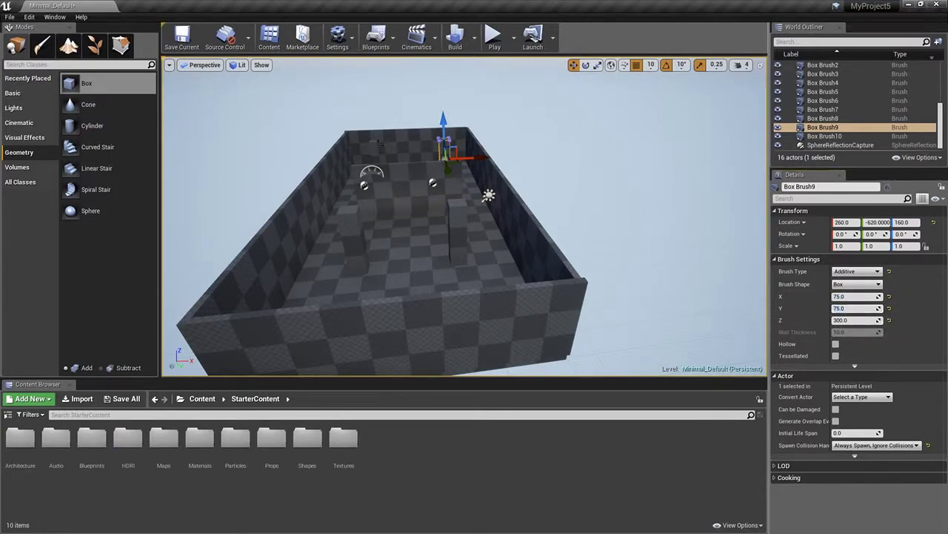
Change the tenth box brush, the pillar at X -240, Y -600, to size X 75 and Y 75.
click(377, 142)
click(375, 148)
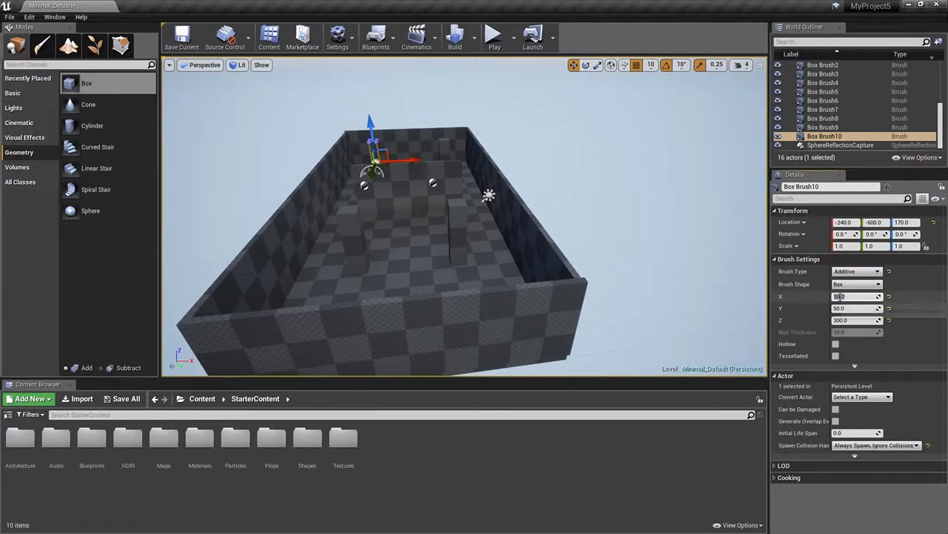
click(866, 295)
click(839, 307)
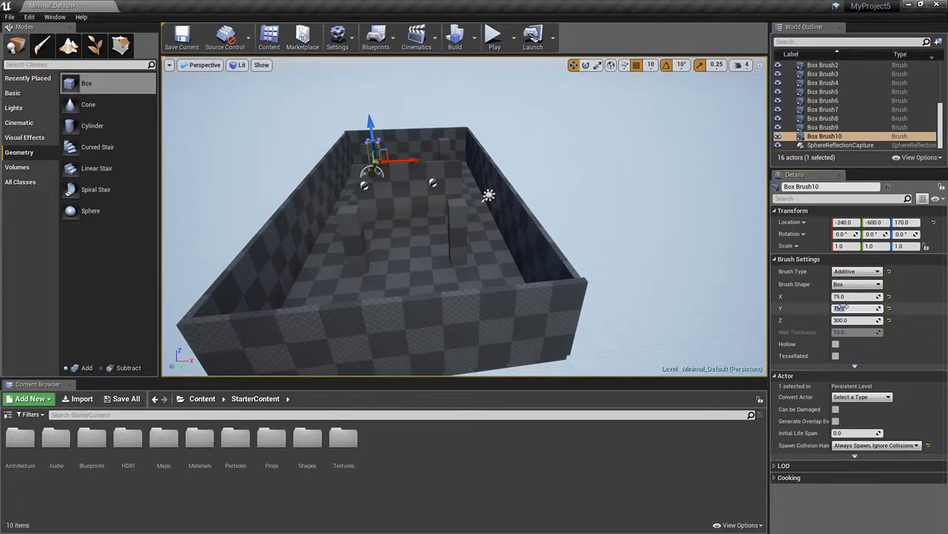
Play the level in the viewport and move around the room to examine the resized pillars and the partition wall.
click(495, 37)
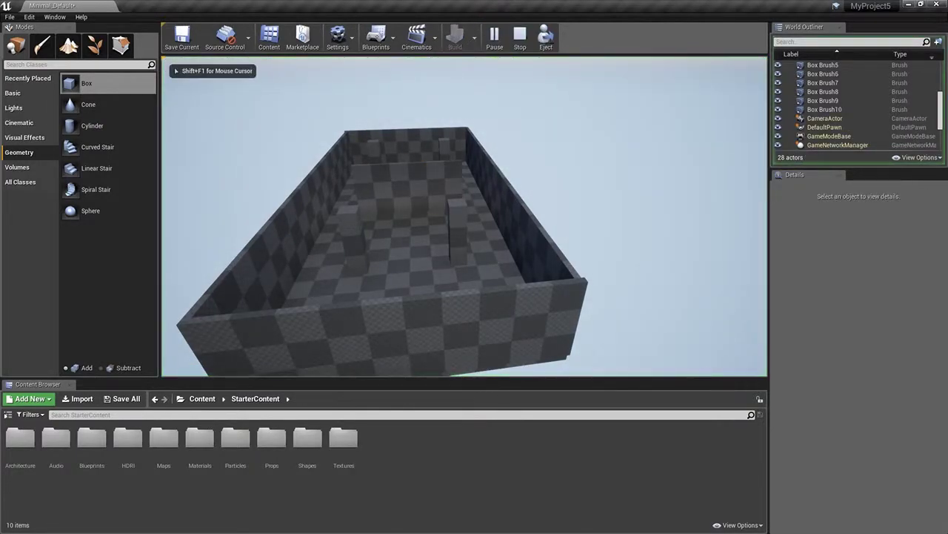
key(w)
key(w)
key(d)
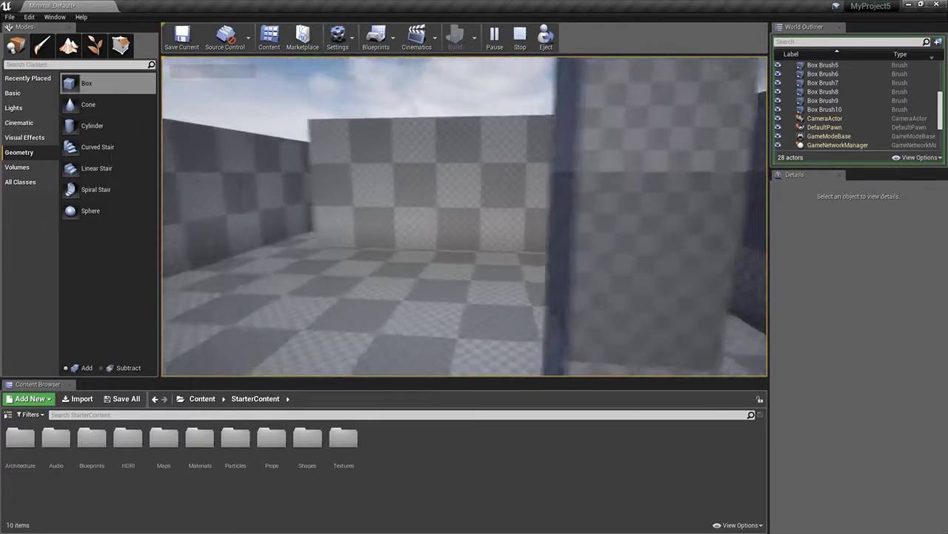
key(s)
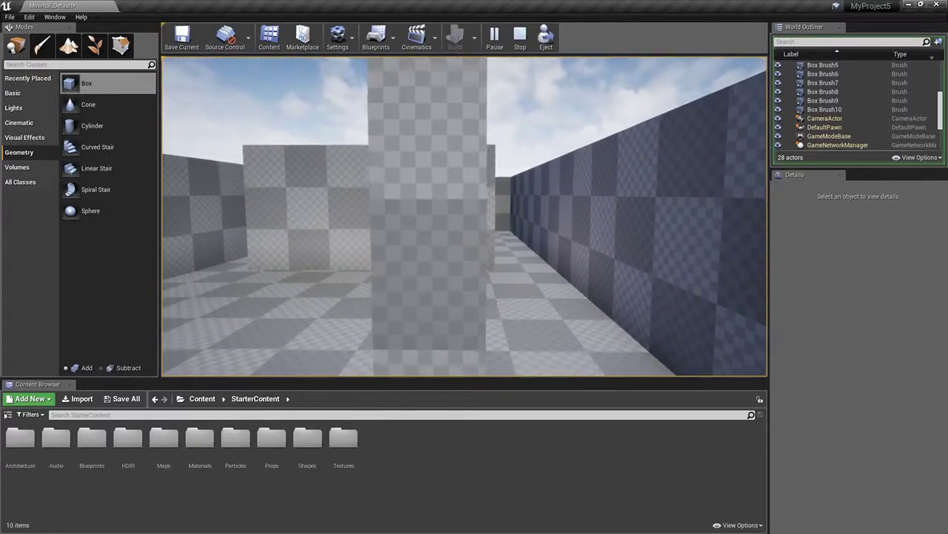
key(w)
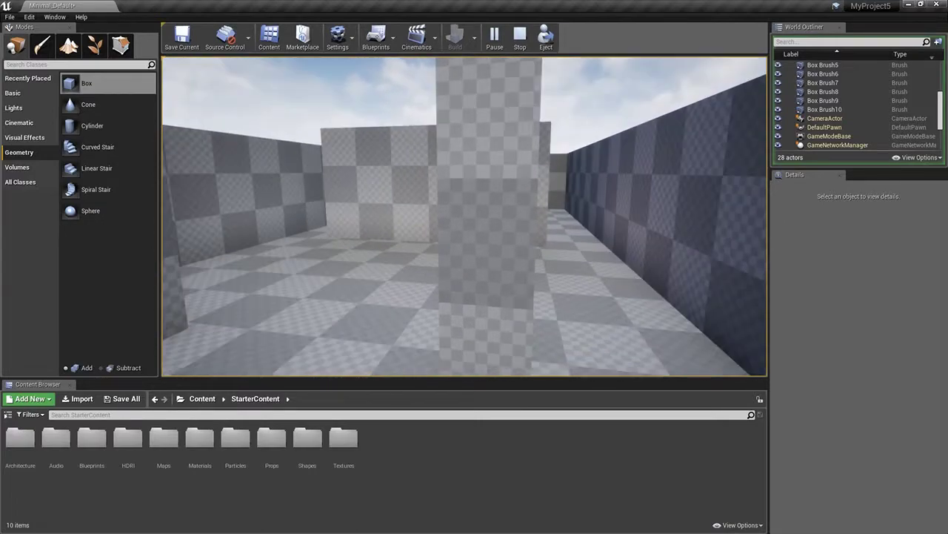
key(s)
key(a)
key(d)
key(w)
key(d)
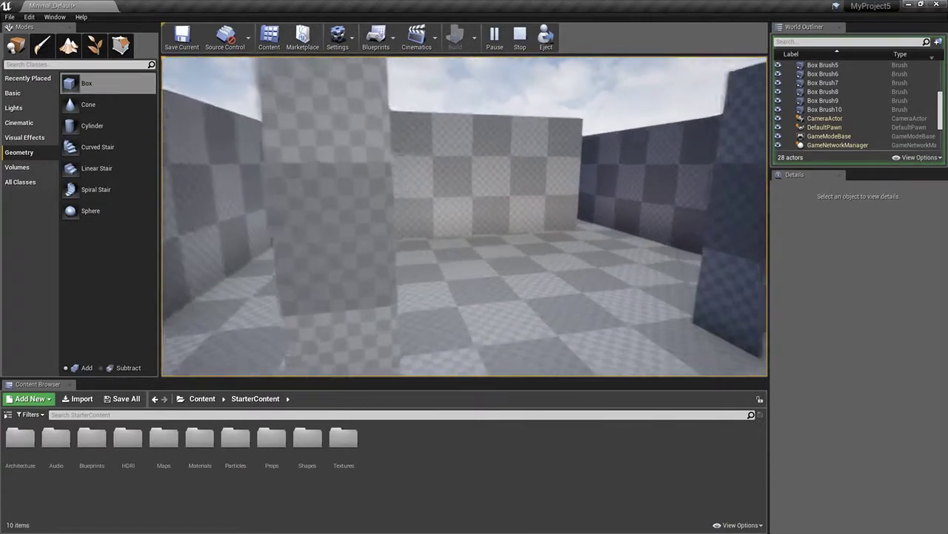
key(w)
key(s)
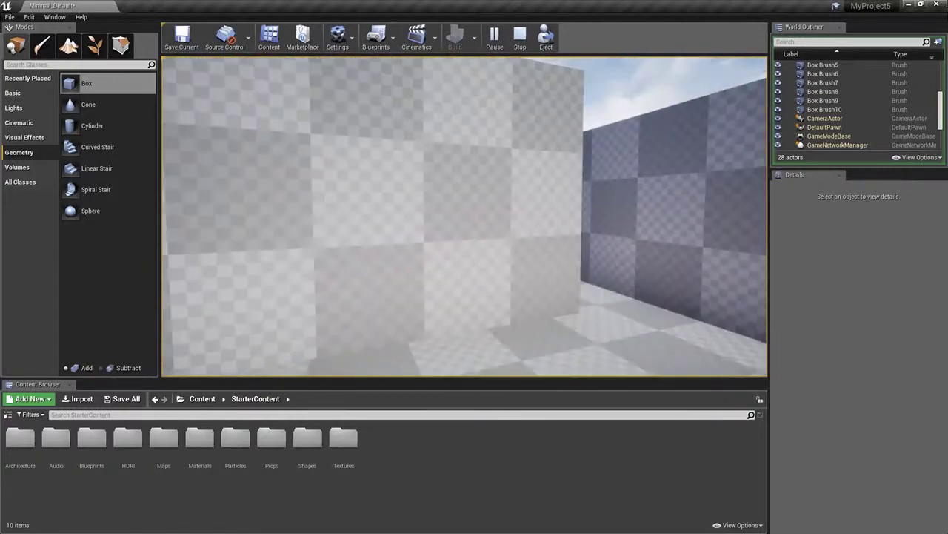
Fly out over the room to view the whole layout from above, and stop playing.
key(s)
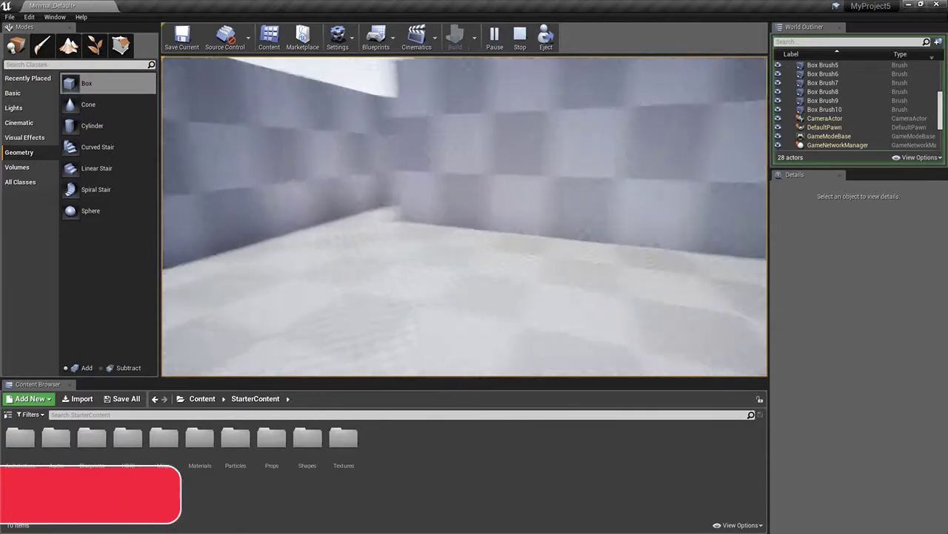
key(w)
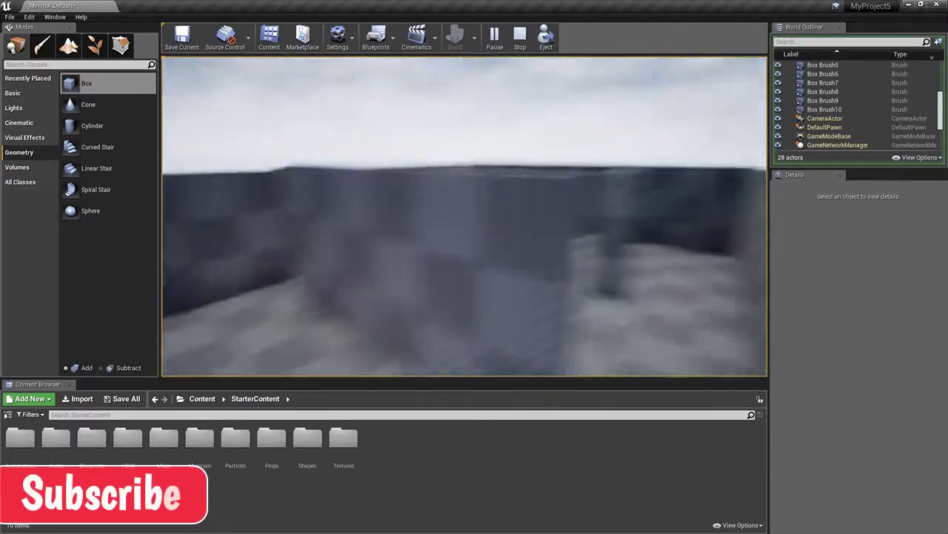
key(s)
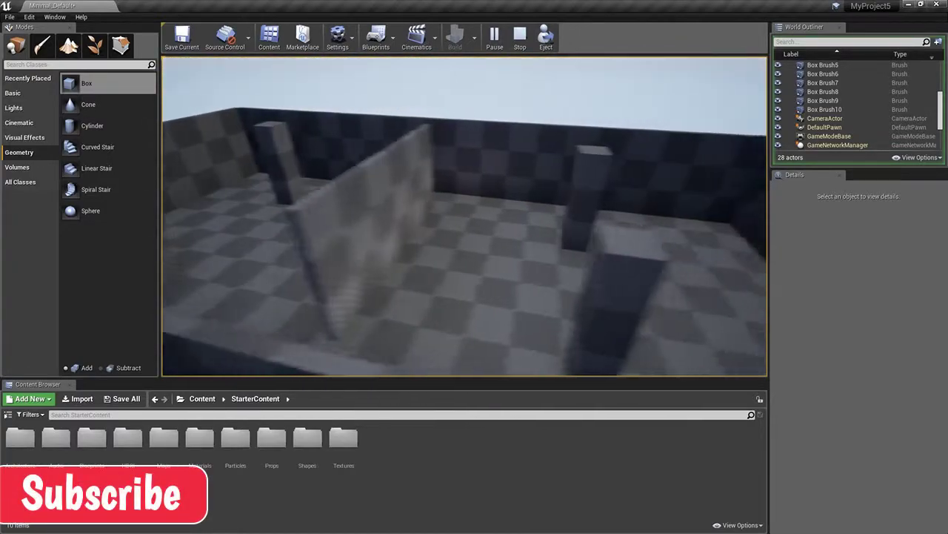
key(d)
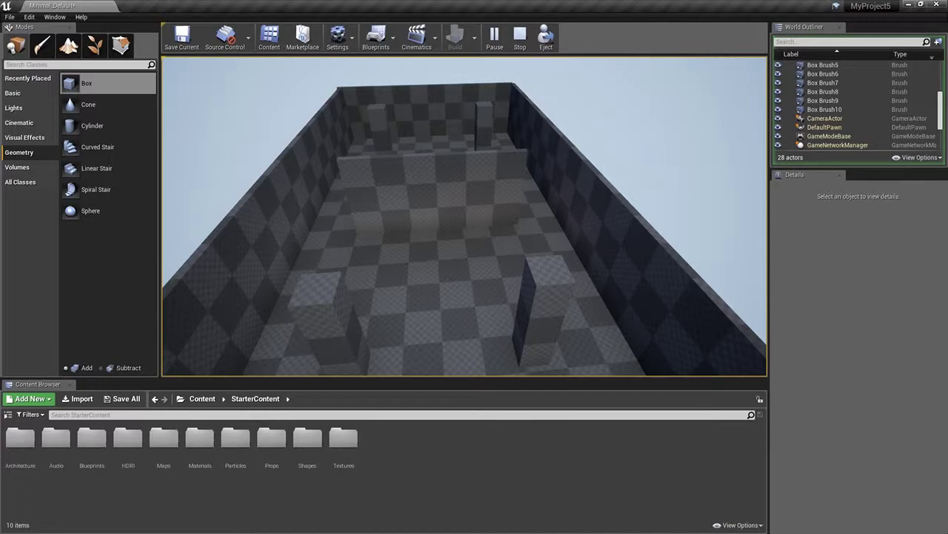
key(Escape)
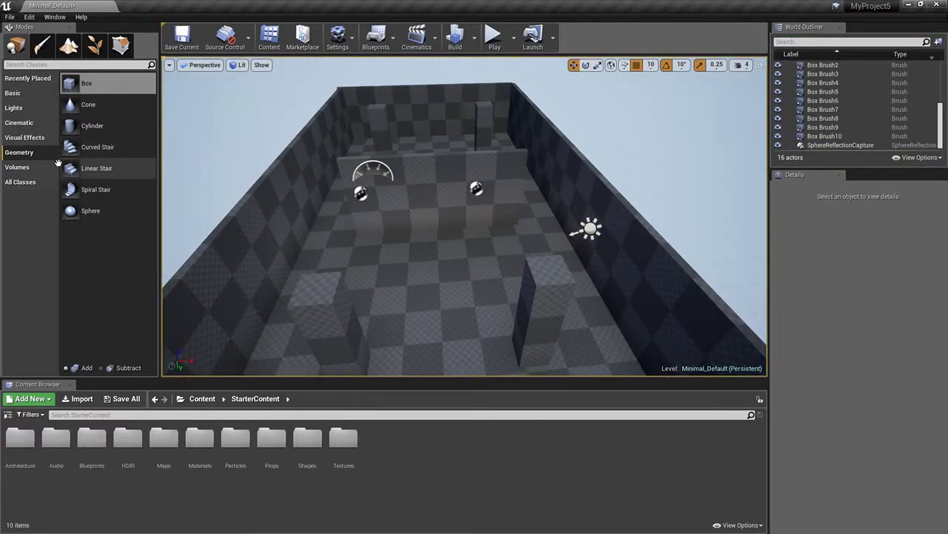
Place two spot lights near the partition wall, at about X 150, Y 10, Z 300 and X -170, Y 10, Z 280.
click(13, 109)
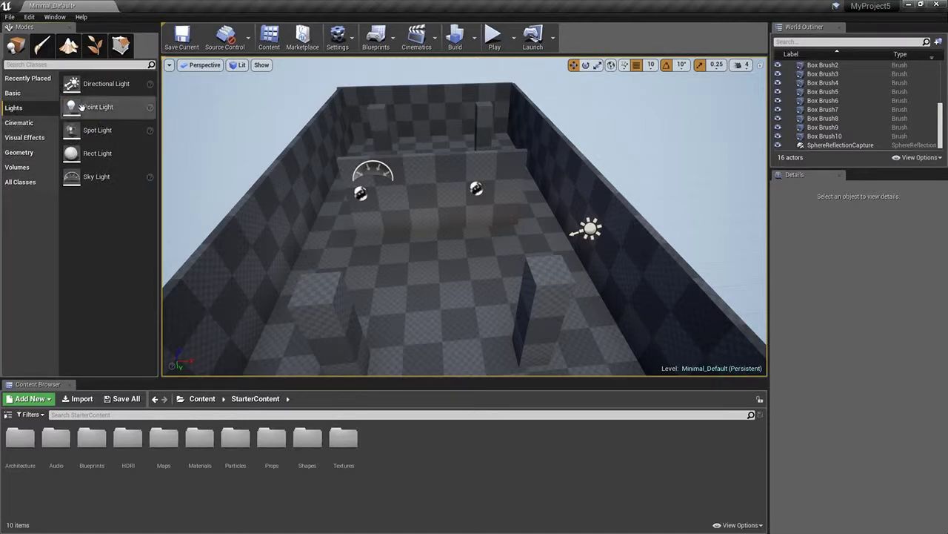
drag(92, 131, 476, 166)
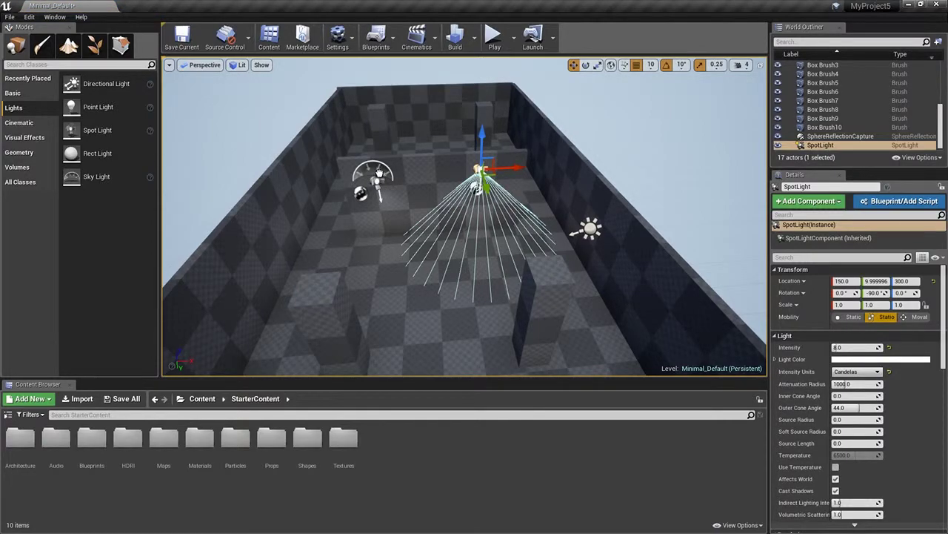
drag(380, 172, 380, 175)
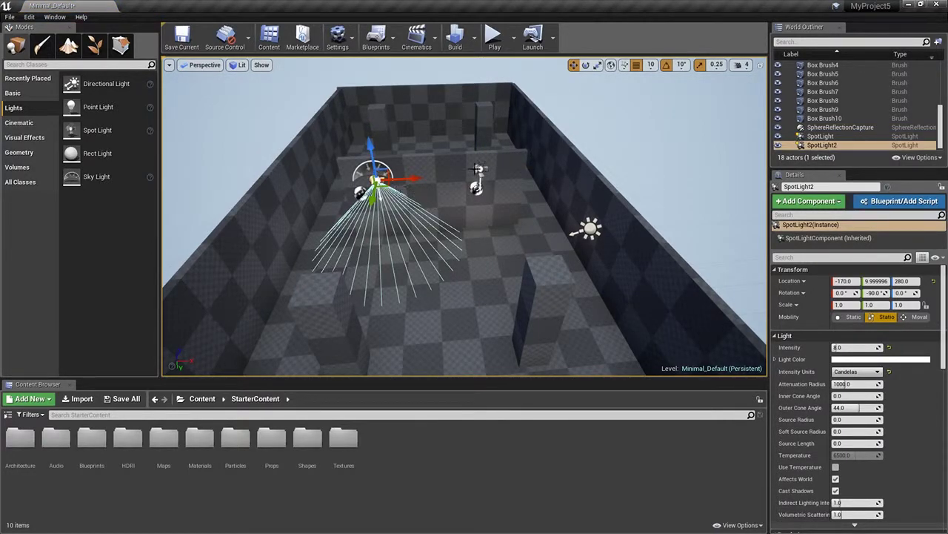
Tilt both spot lights toward the partition wall, the second to about -40° Y rotation and the first to about -50°.
click(586, 64)
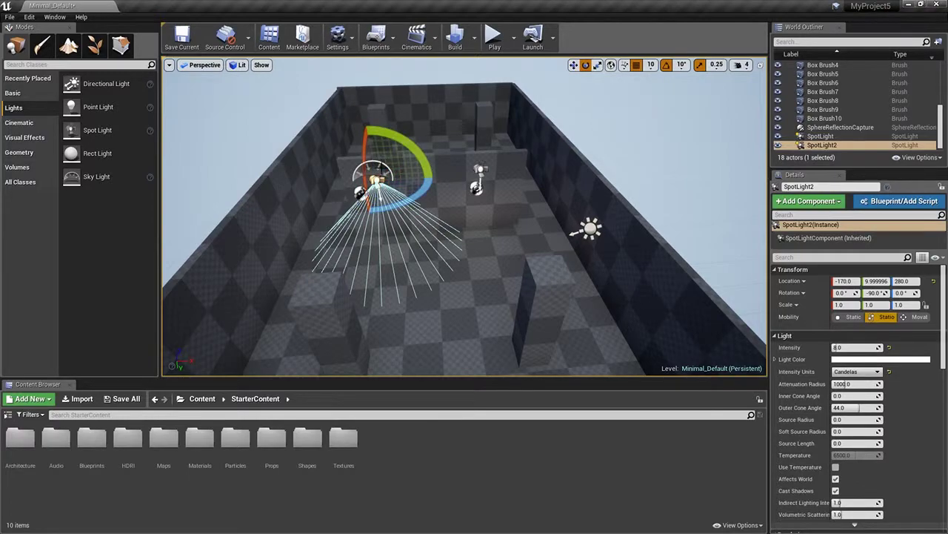
drag(365, 159, 342, 102)
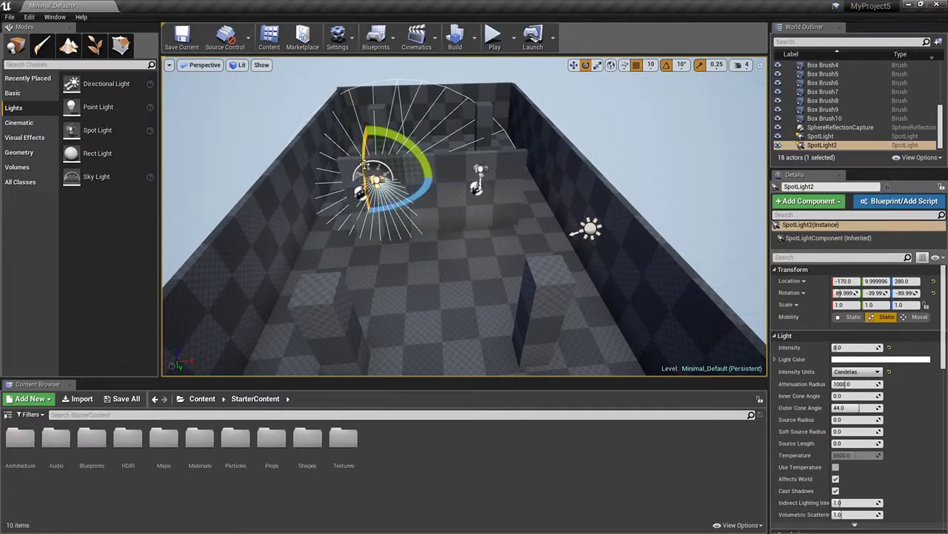
click(480, 171)
drag(484, 125, 489, 156)
scroll(421, 219, up, 2)
scroll(421, 220, up, 8)
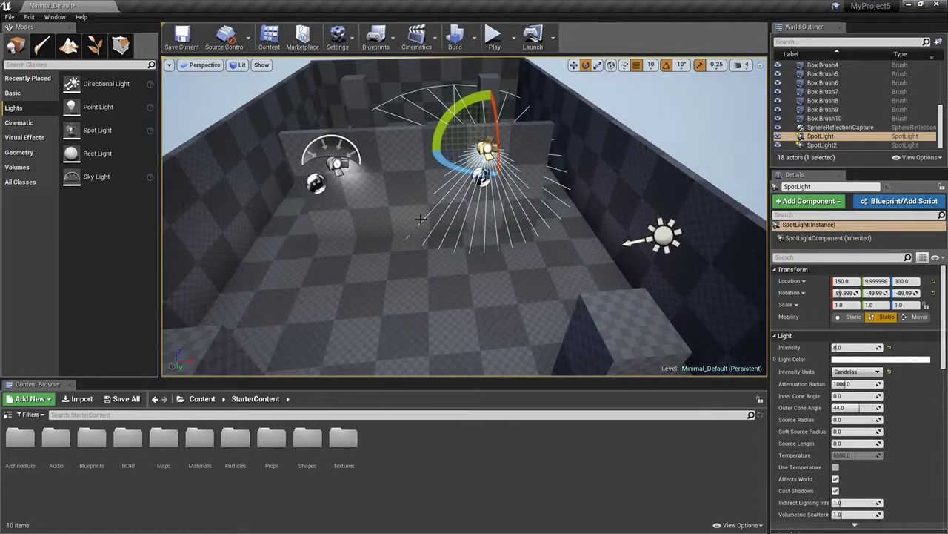
Play the level in the viewport and back away from the partition wall to examine the two spot lights' effect.
right_drag(420, 222, 422, 115)
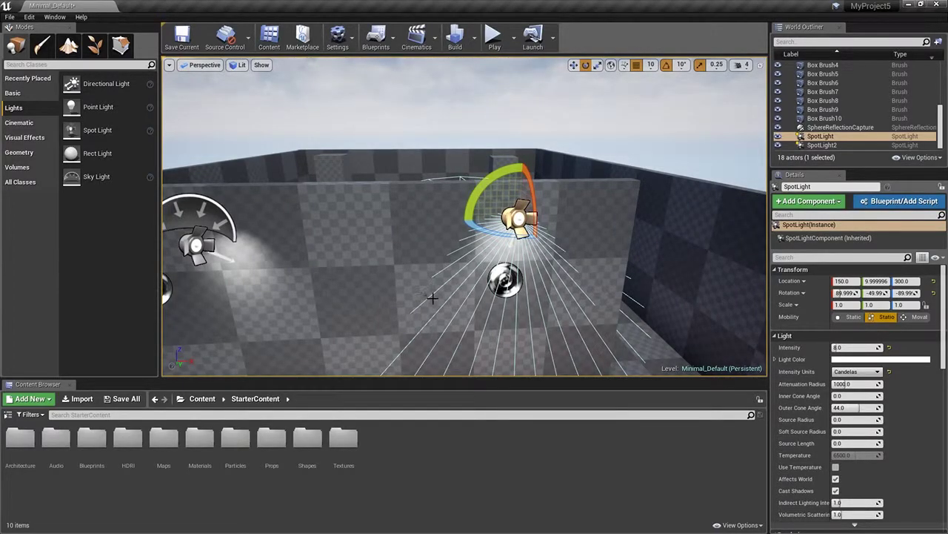
middle_drag(449, 319, 451, 296)
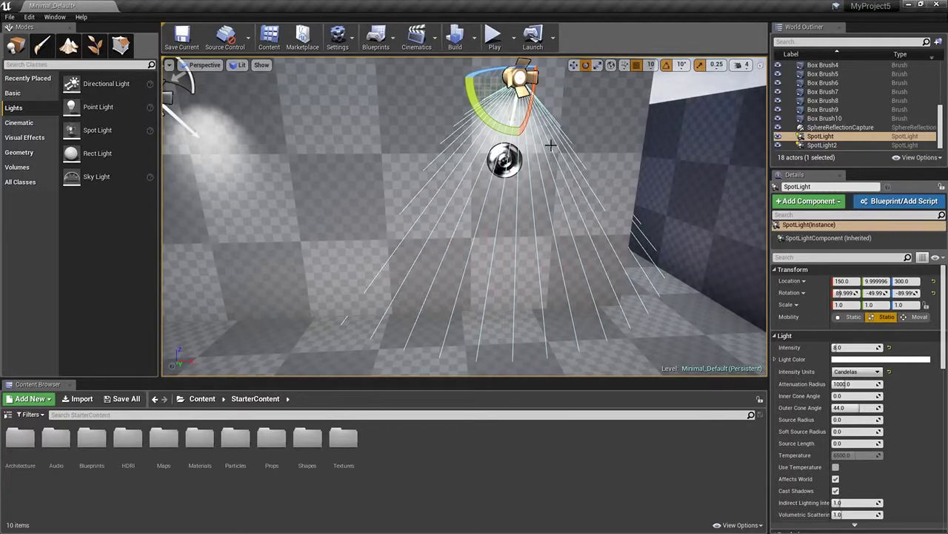
click(494, 37)
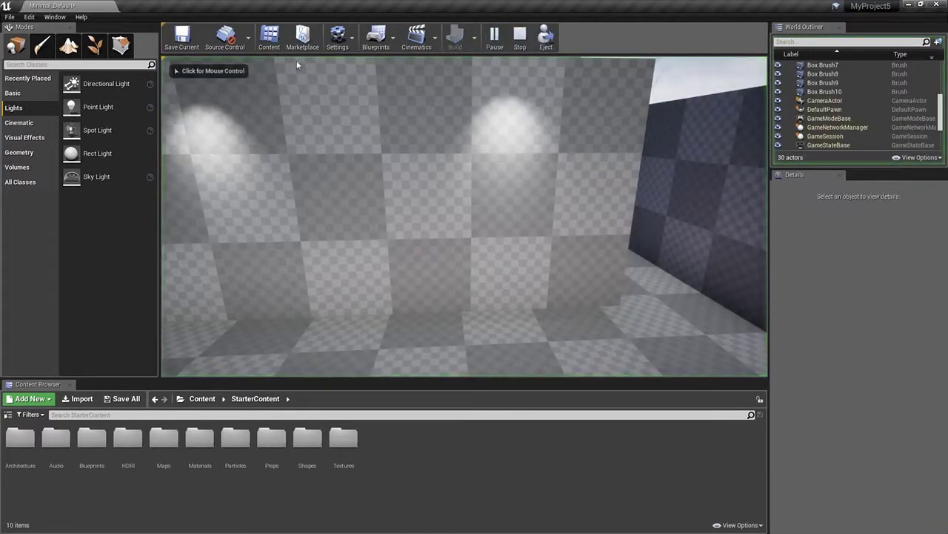
click(470, 159)
key(s)
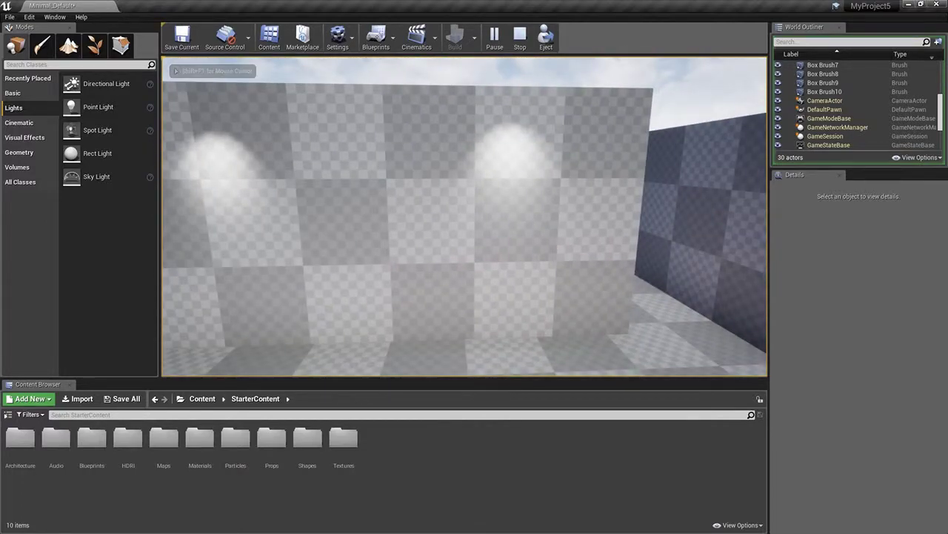
key(s)
key(s)
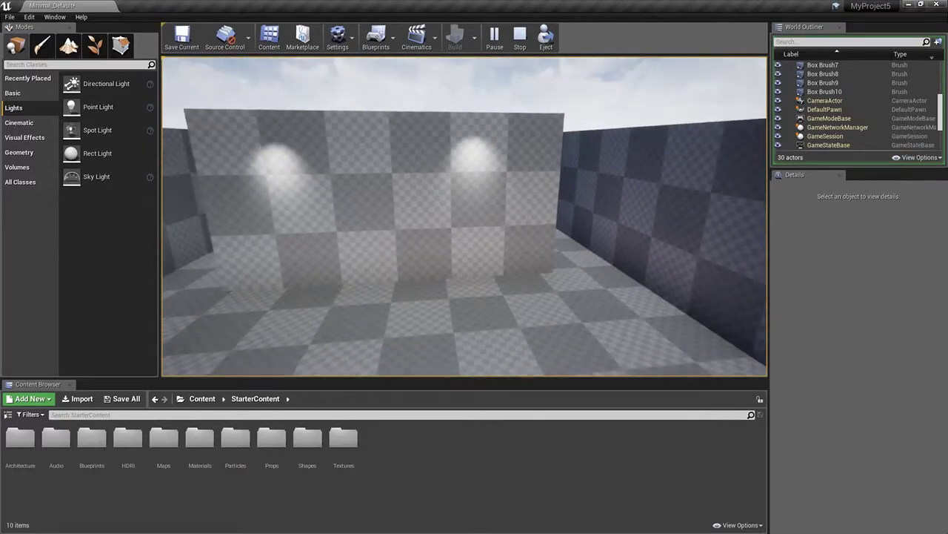
key(w)
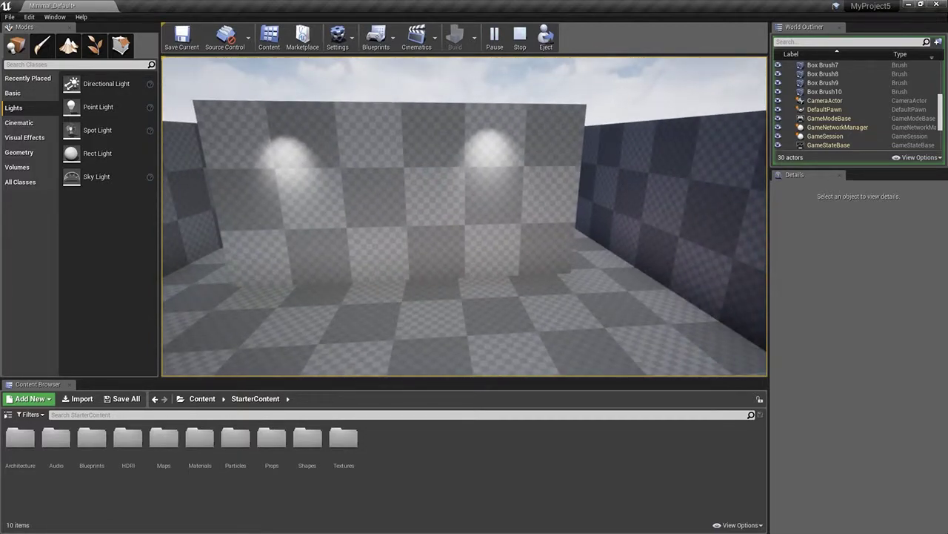
Walk around the pillars and back to face the lit partition wall, and stop playing.
key(w)
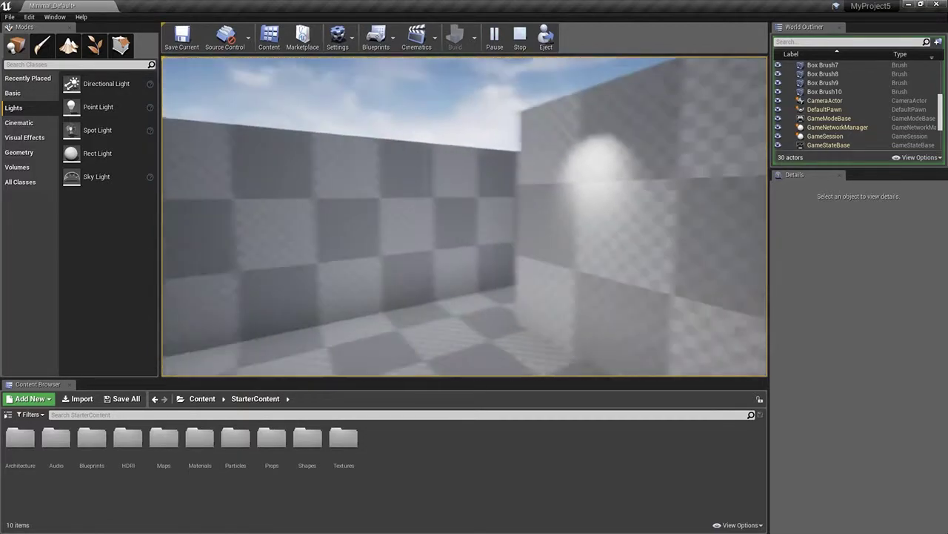
key(w)
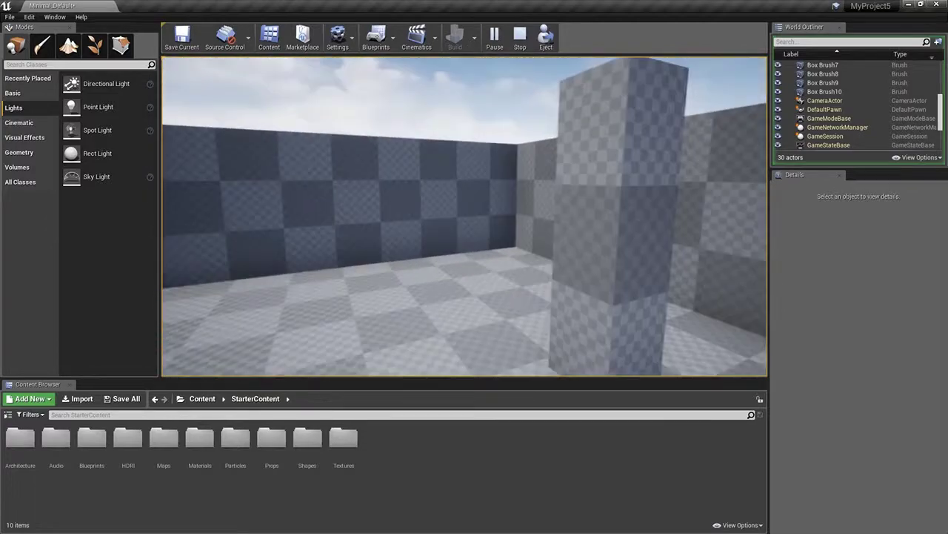
key(w)
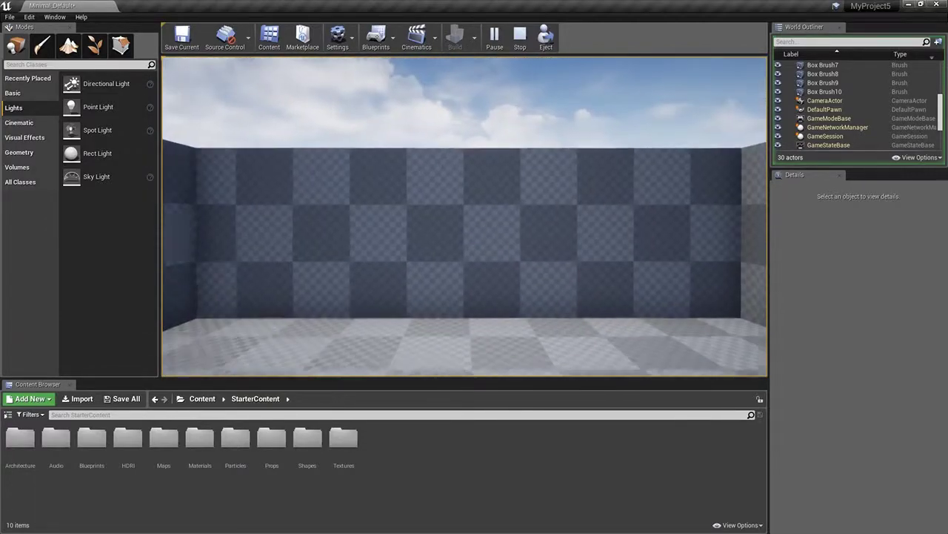
key(w)
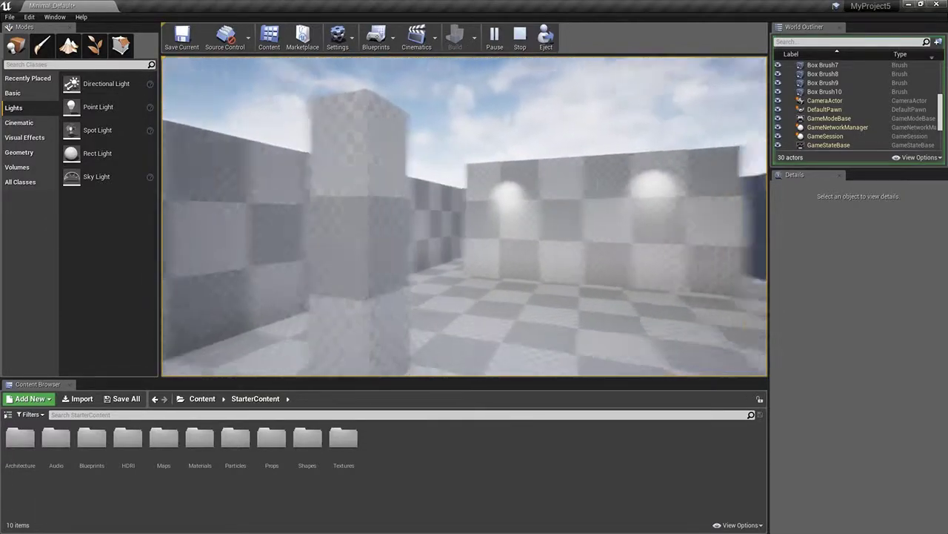
key(w)
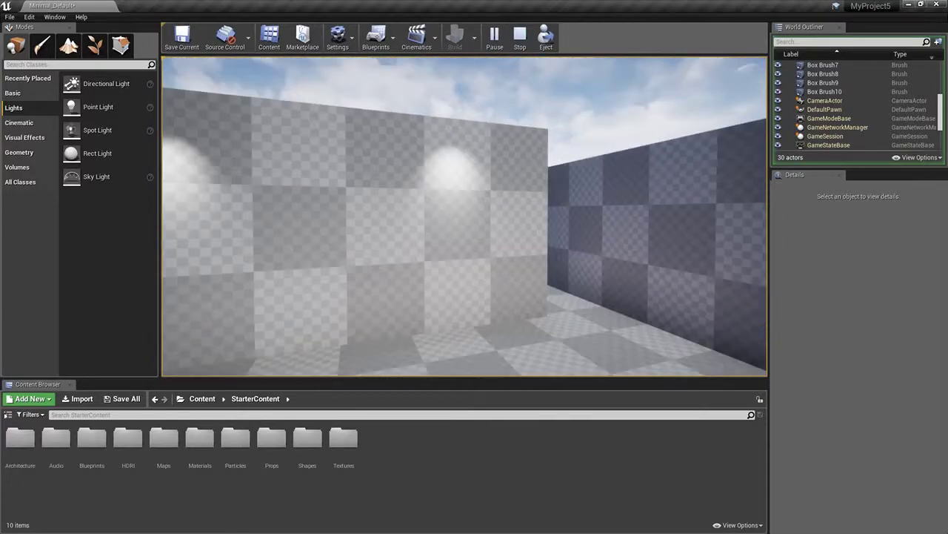
key(Right)
key(Left)
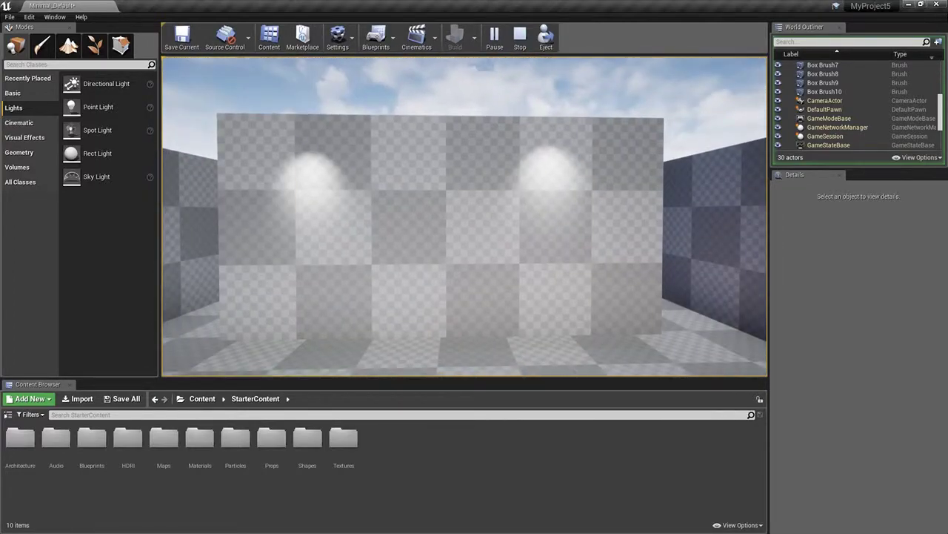
key(Left)
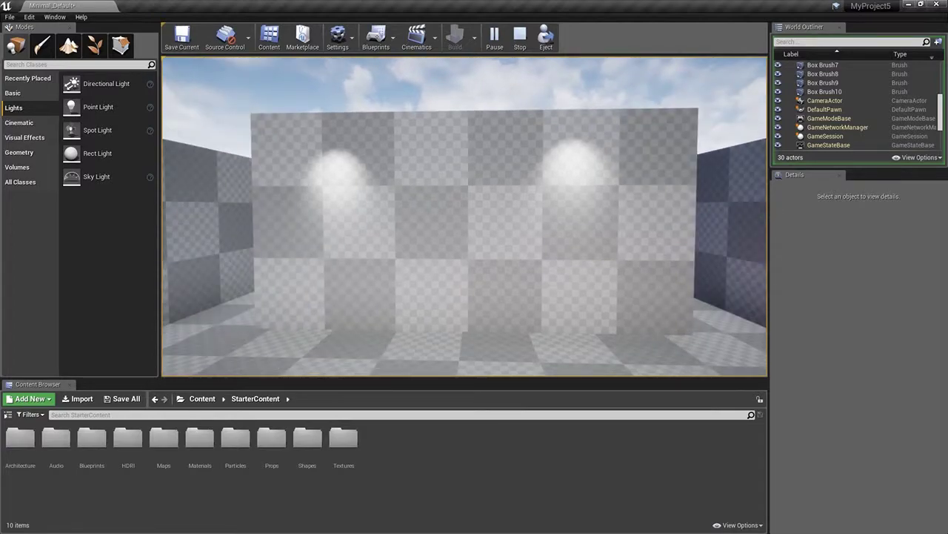
key(Escape)
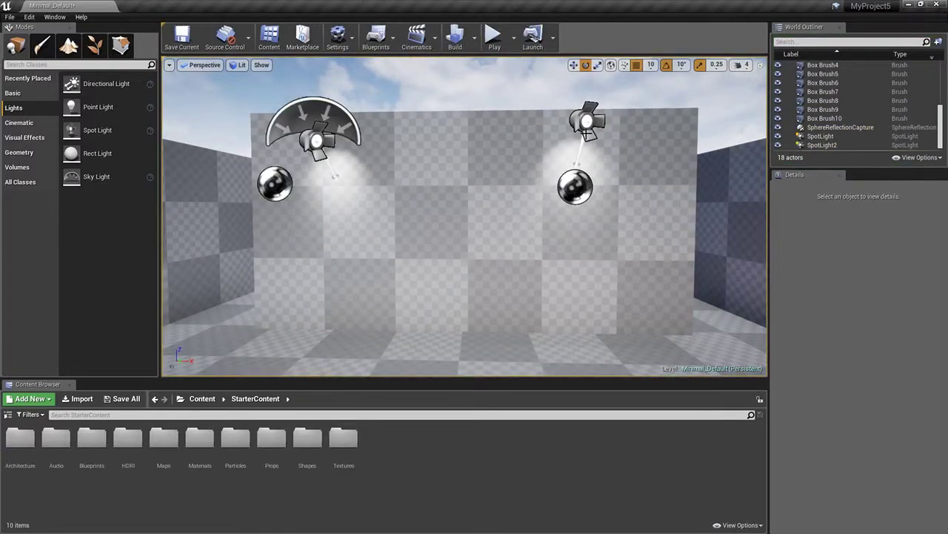
Lower the first spot light, the one at X 150, to Z 290 and deselect it.
click(586, 122)
click(574, 65)
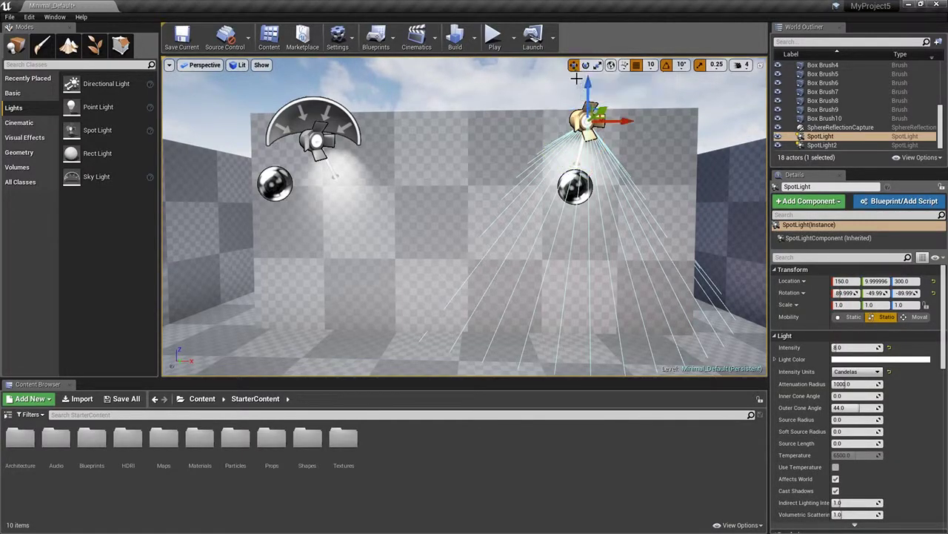
drag(586, 89, 586, 95)
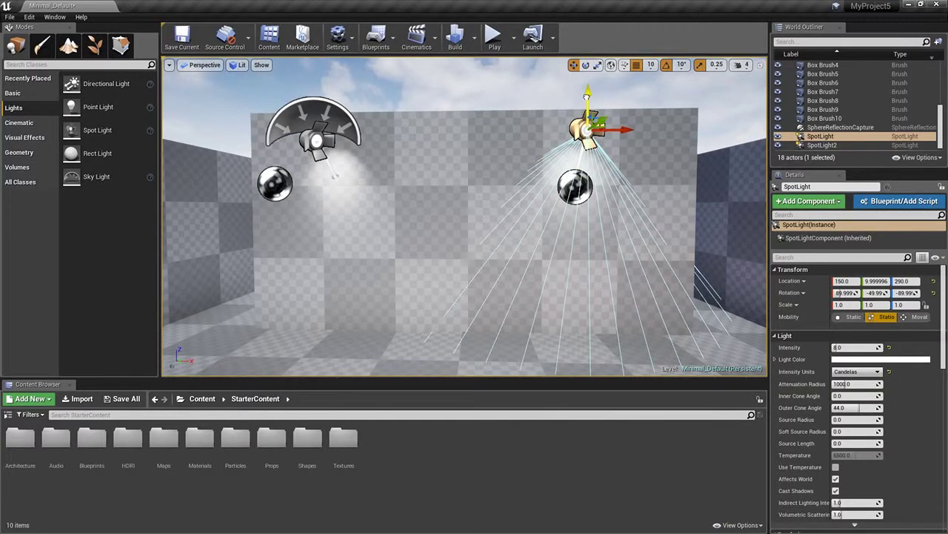
click(681, 114)
click(718, 125)
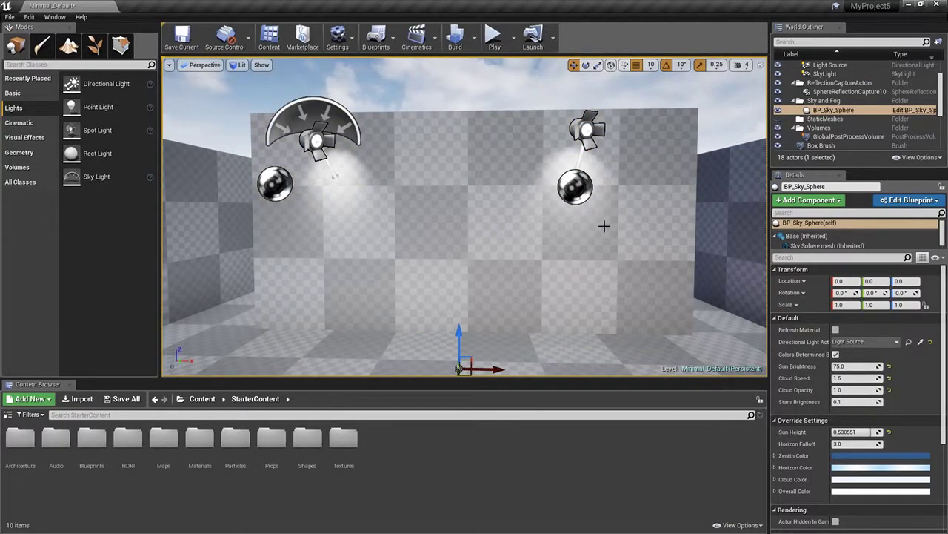
Examine the room from above, including the pillars, partition wall and both spot lights.
scroll(604, 226, down, 3)
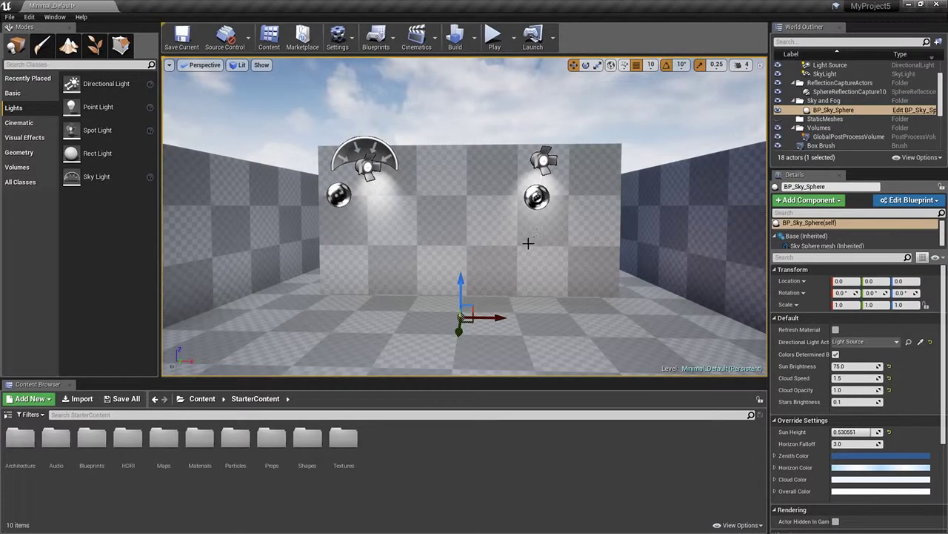
right_drag(521, 271, 521, 413)
key(e)
right_drag(472, 268, 506, 370)
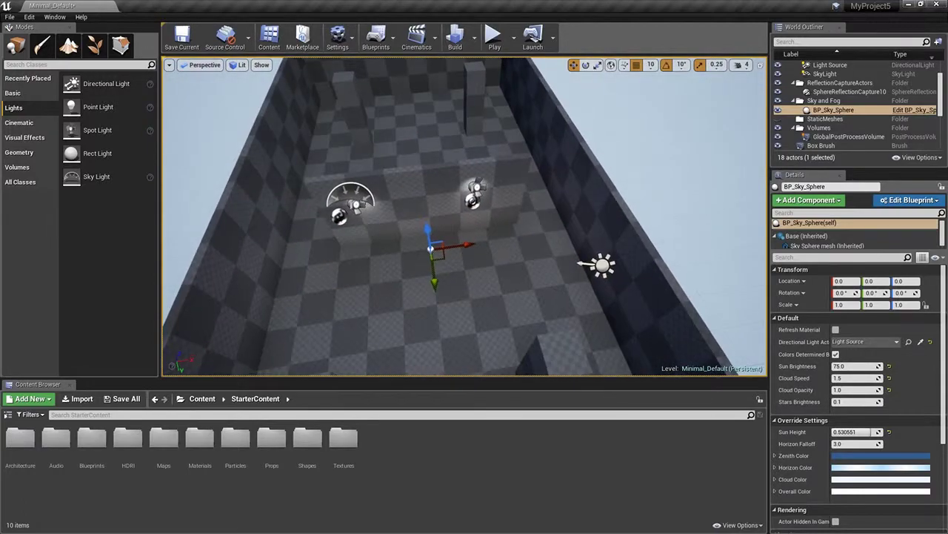
right_drag(524, 247, 271, 200)
middle_drag(465, 217, 682, 226)
right_drag(567, 211, 482, 215)
right_drag(646, 257, 645, 271)
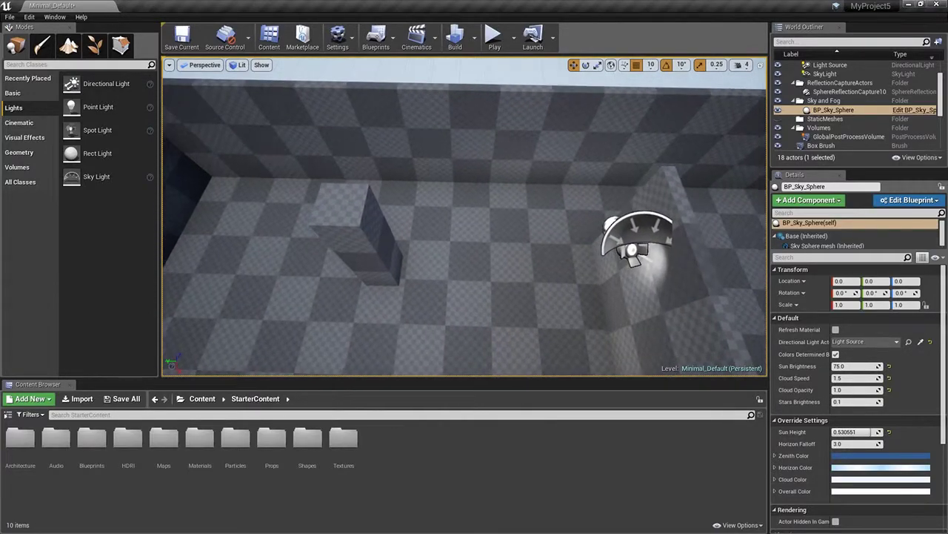
scroll(645, 257, down, 3)
right_drag(582, 268, 575, 286)
Move the sky sphere to X -80 and run the pending autosave immediately.
drag(580, 287, 578, 263)
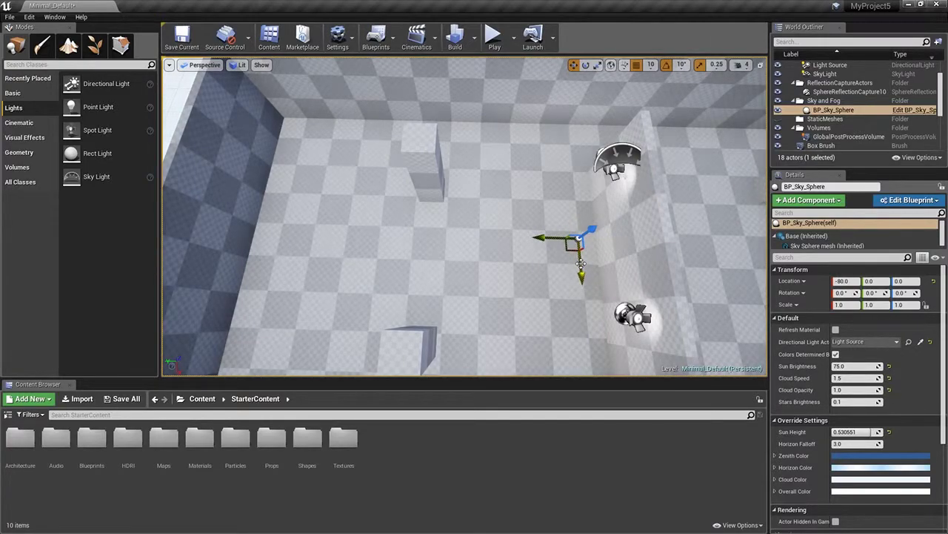
scroll(581, 263, down, 5)
scroll(594, 269, up, 3)
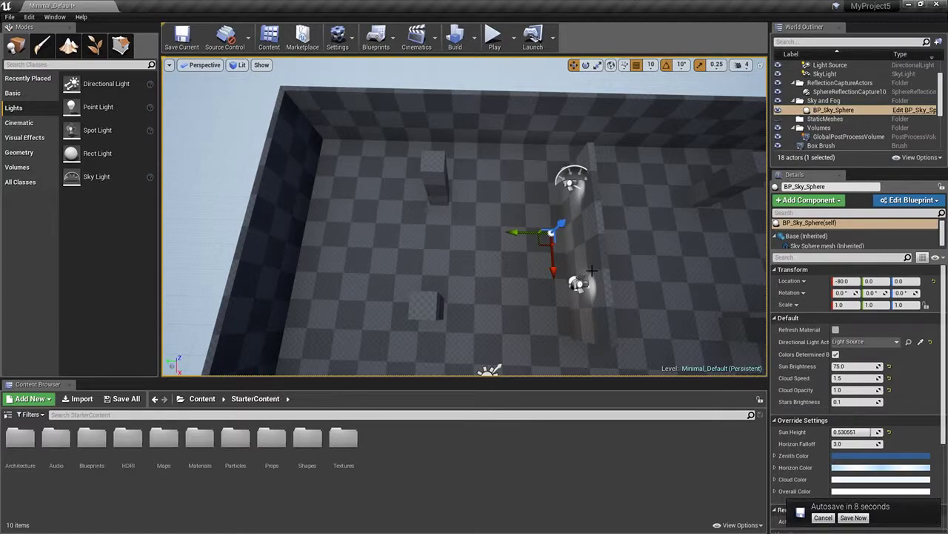
click(853, 517)
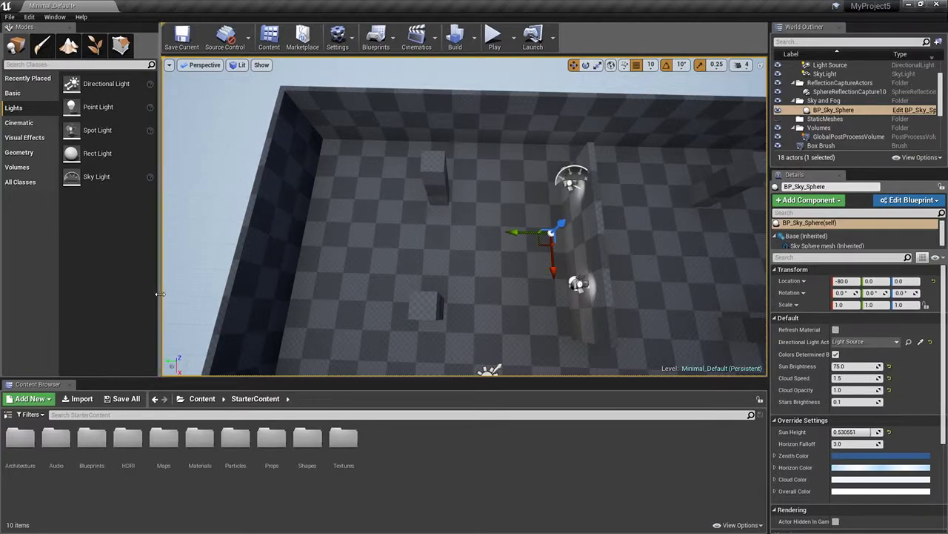
Apply the T_Wood_Oak_D texture from the StarterContent Textures folder to the room's floor.
double_click(344, 439)
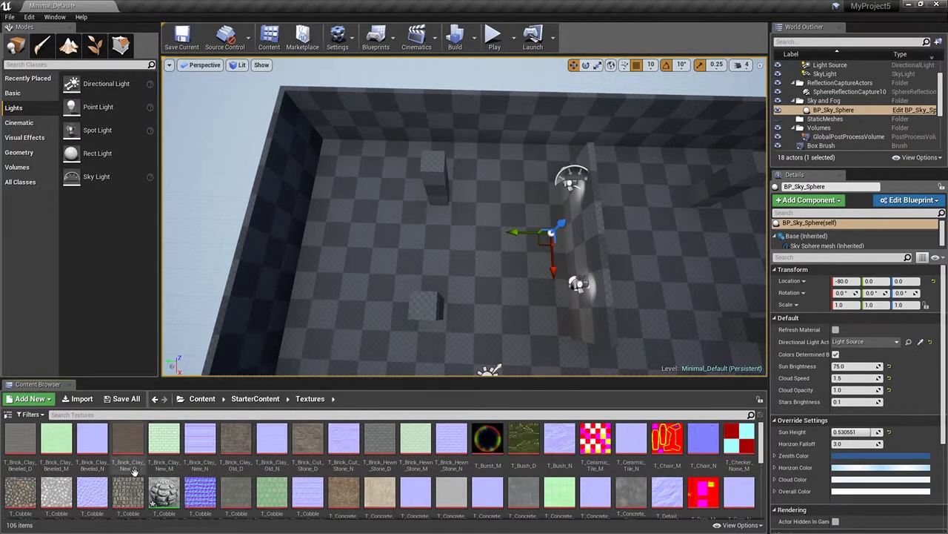
scroll(333, 482, down, 3)
scroll(239, 497, down, 2)
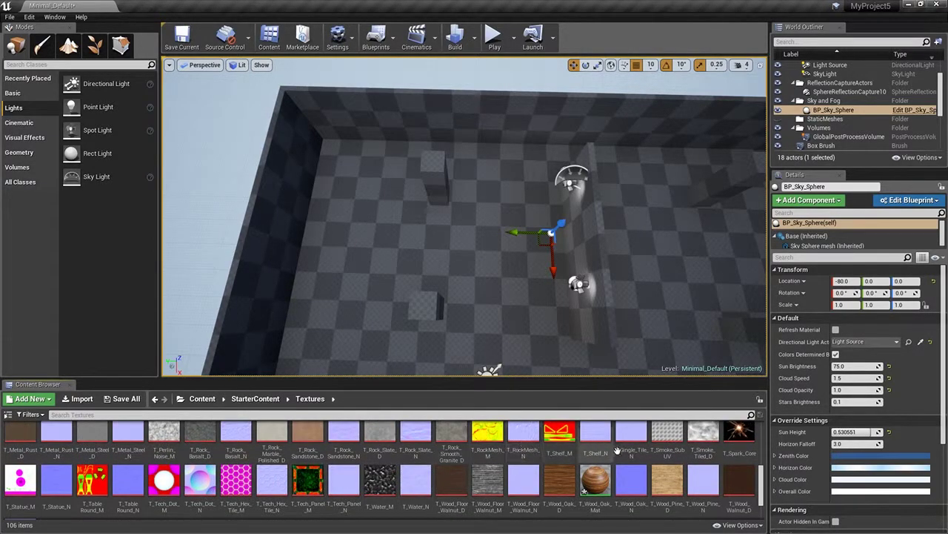
drag(560, 480, 503, 317)
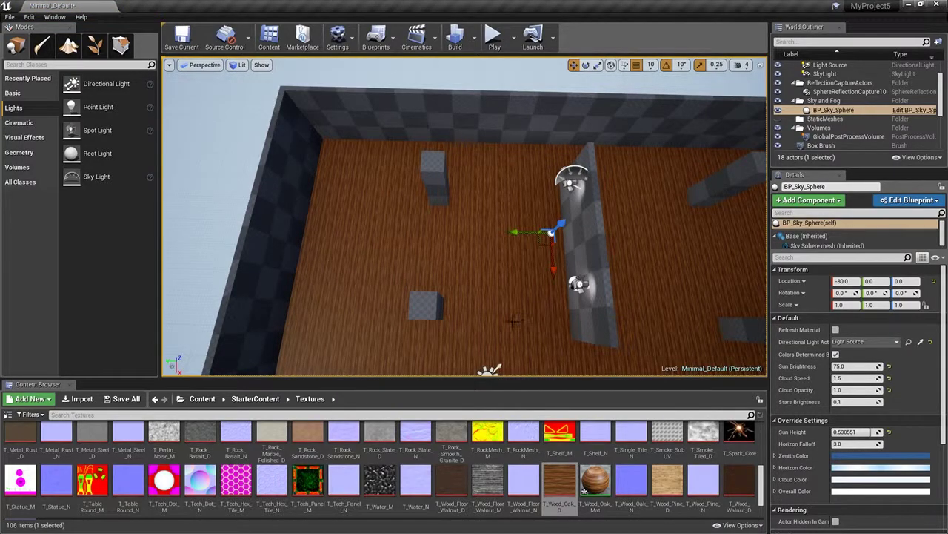
Examine the wooden floor up close and review the floor brush's surface and brush settings.
scroll(509, 324, up, 8)
right_drag(503, 326, 569, 296)
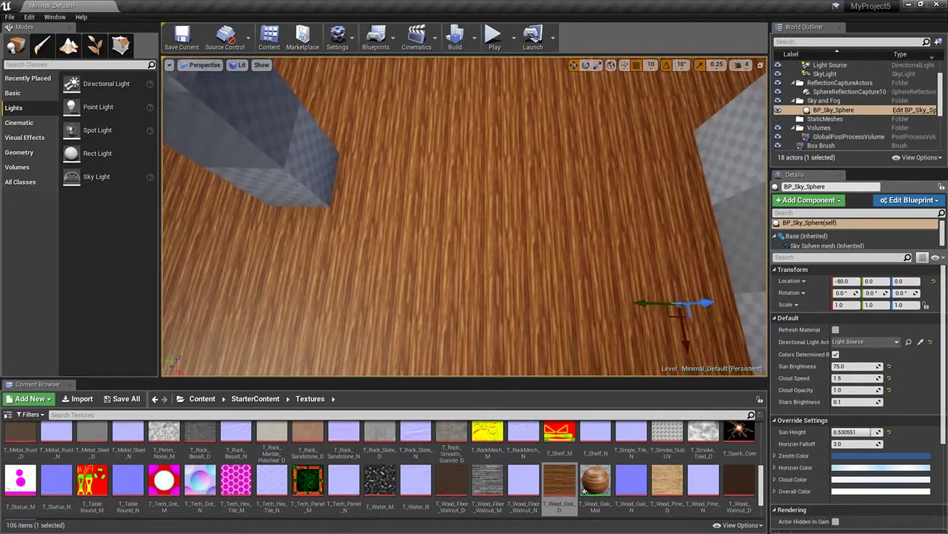
right_drag(503, 305, 491, 335)
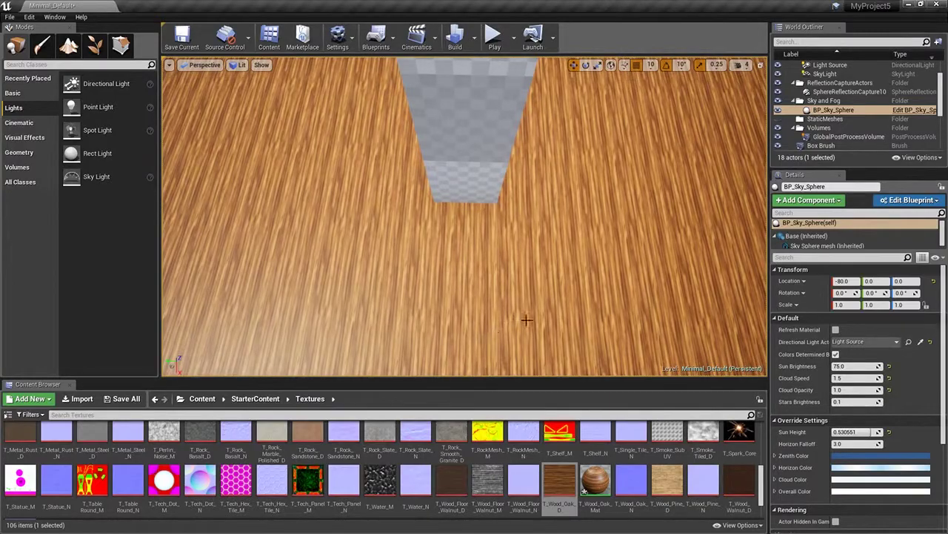
right_drag(608, 323, 587, 311)
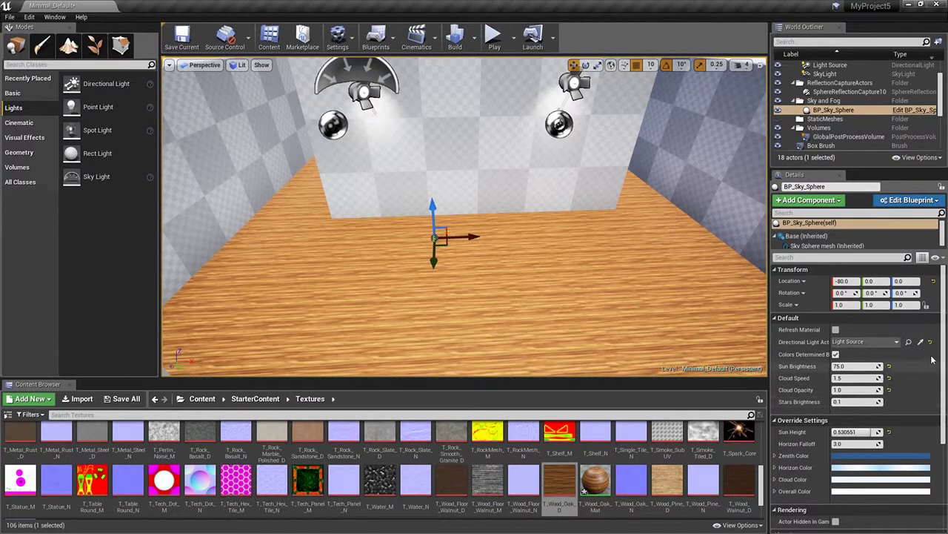
scroll(932, 357, down, 10)
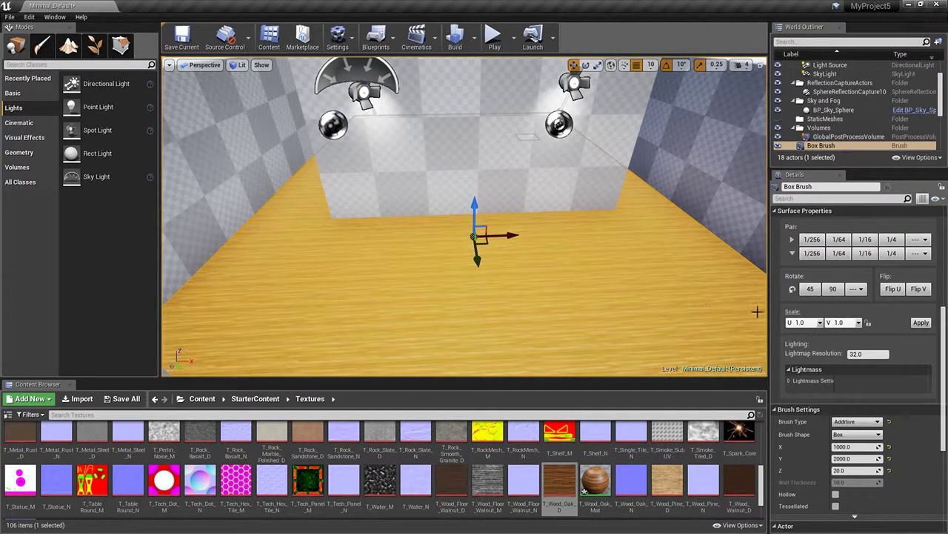
scroll(944, 378, down, 3)
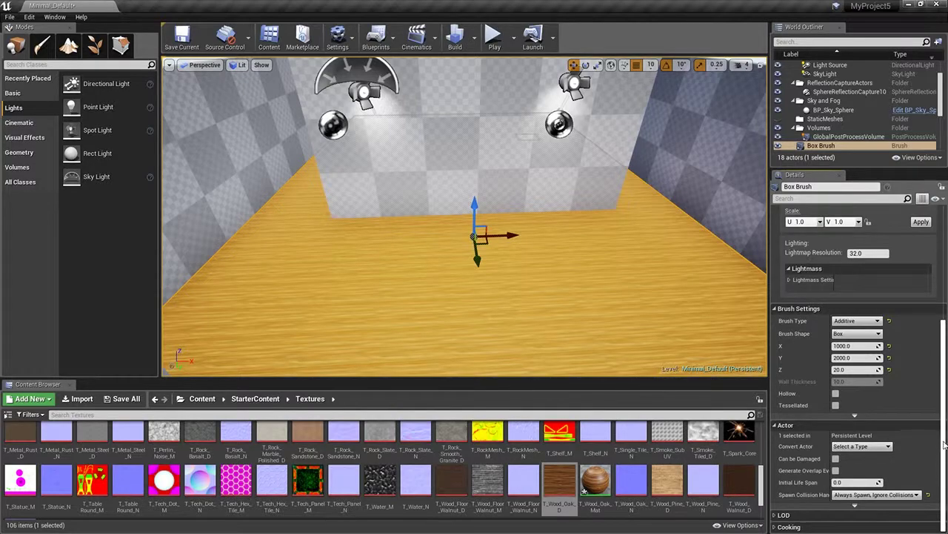
scroll(926, 371, up, 10)
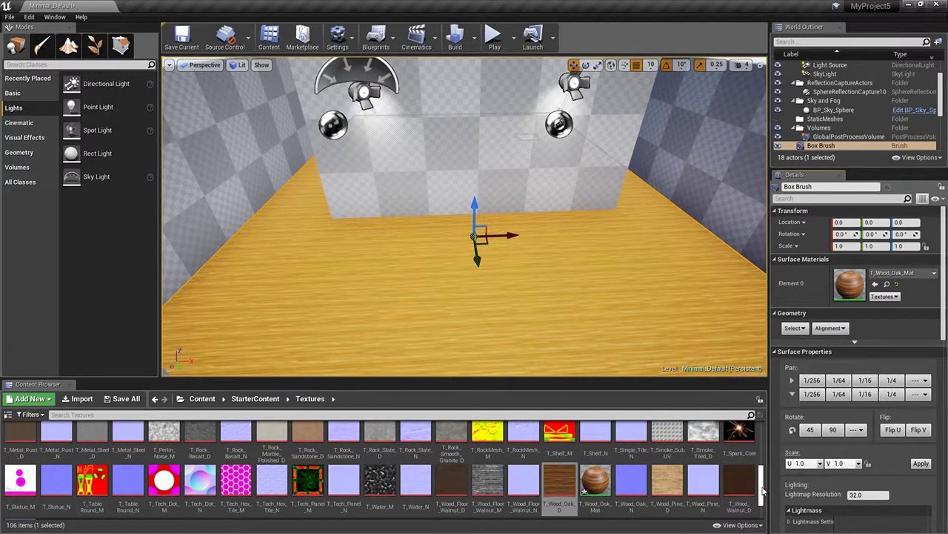
Apply the T_Brick_Clay_New_D texture to the front of the partition wall and select that wall.
drag(763, 491, 765, 433)
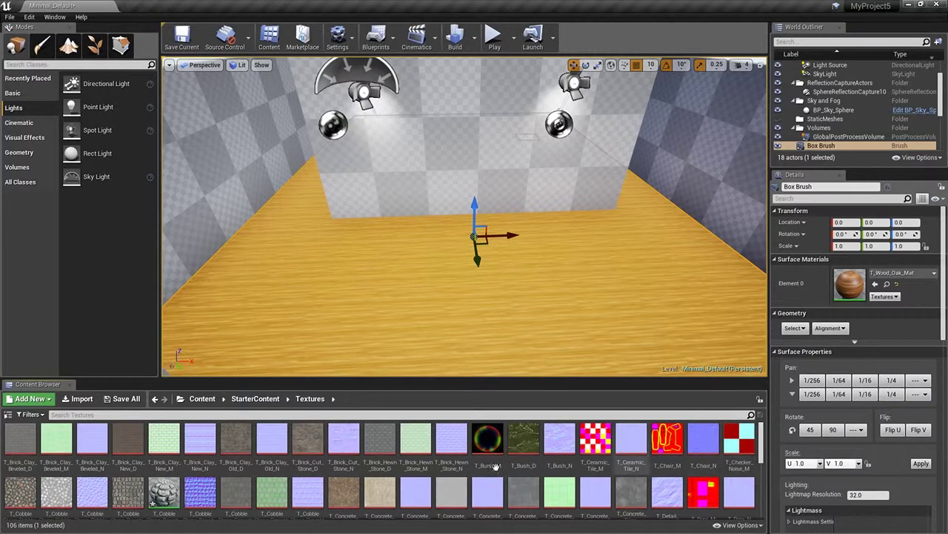
drag(127, 440, 376, 151)
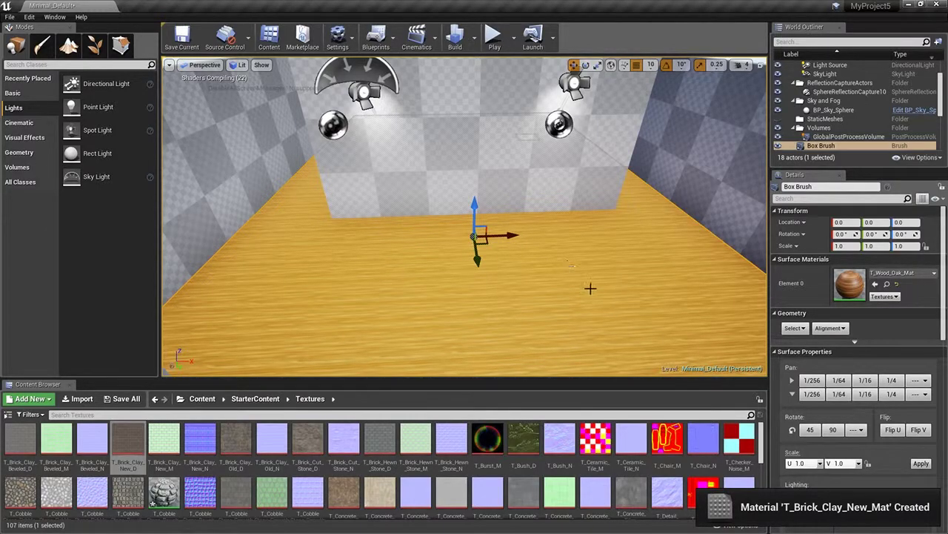
click(495, 99)
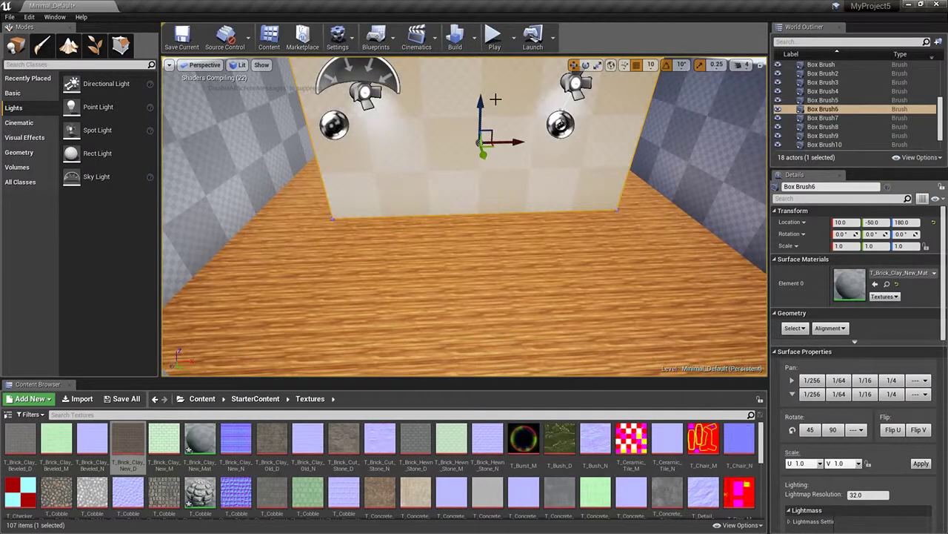
Apply the T_Brick_Clay_New_D texture to the whole partition wall and to the room's right-hand side wall.
drag(127, 439, 405, 130)
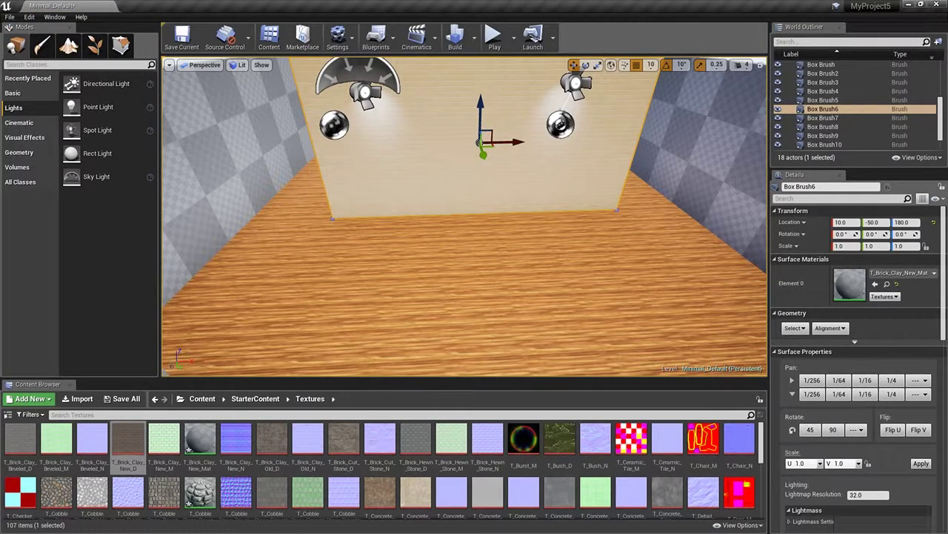
click(501, 252)
right_click(645, 209)
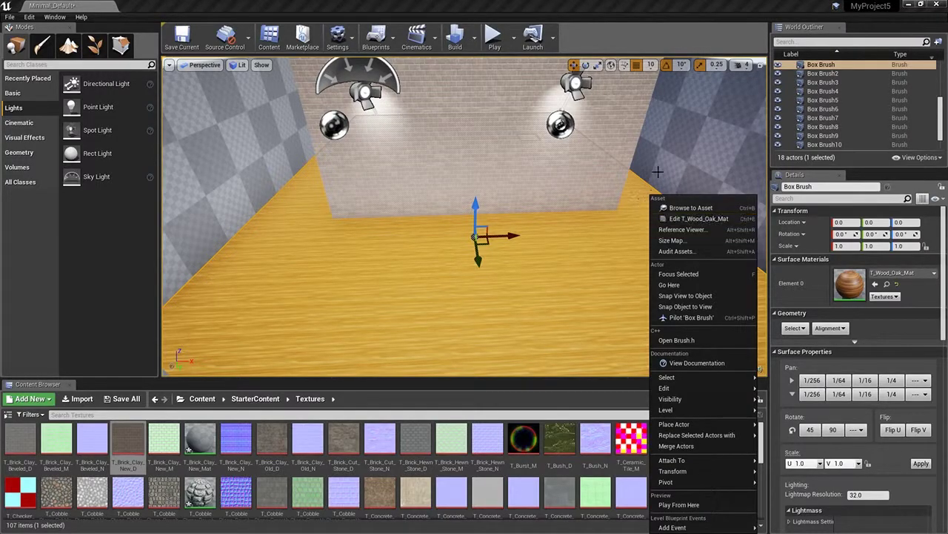
right_click(673, 158)
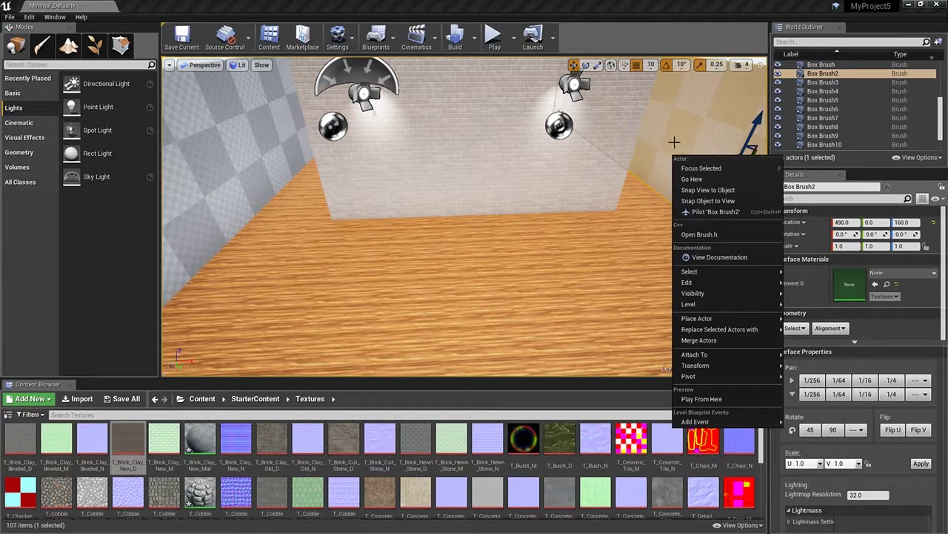
drag(128, 437, 713, 120)
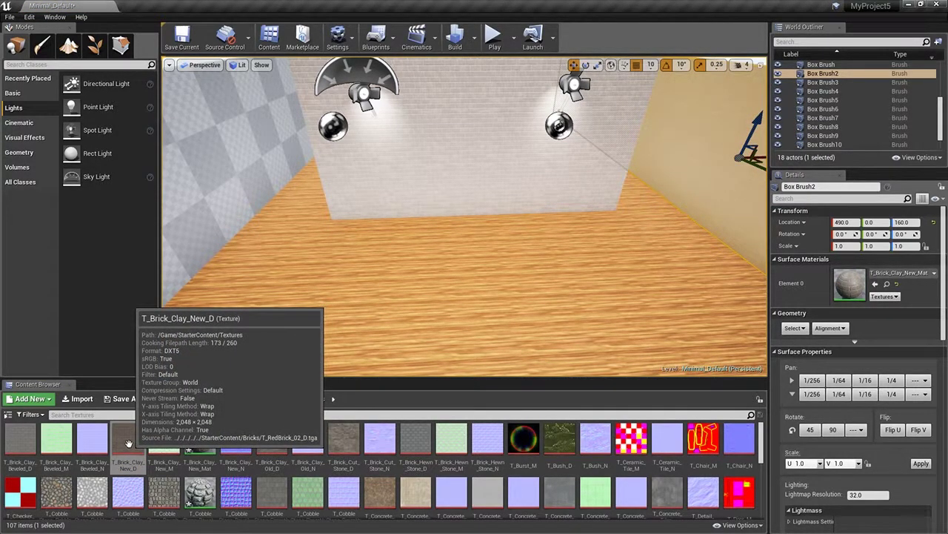
Apply the T_Brick_Clay_Beveled_D texture to the room's left-hand side wall.
click(170, 196)
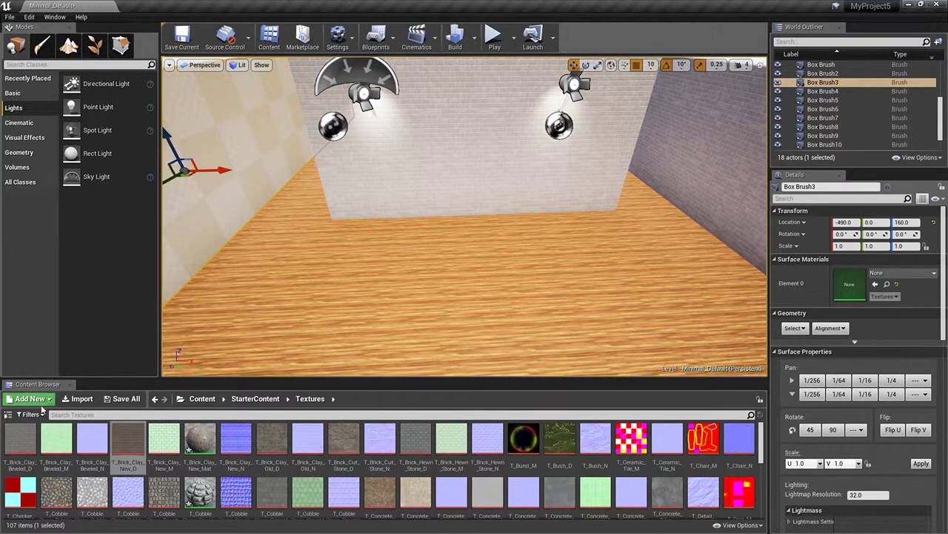
drag(20, 437, 247, 156)
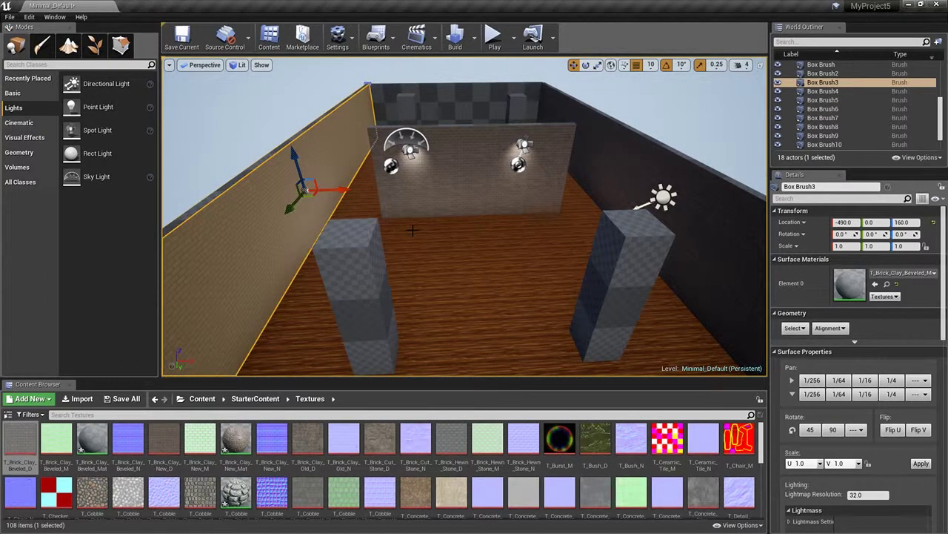
Examine the brick side walls, partition wall and wooden floor from above and at eye level, with the wall deselected.
scroll(474, 252, up, 6)
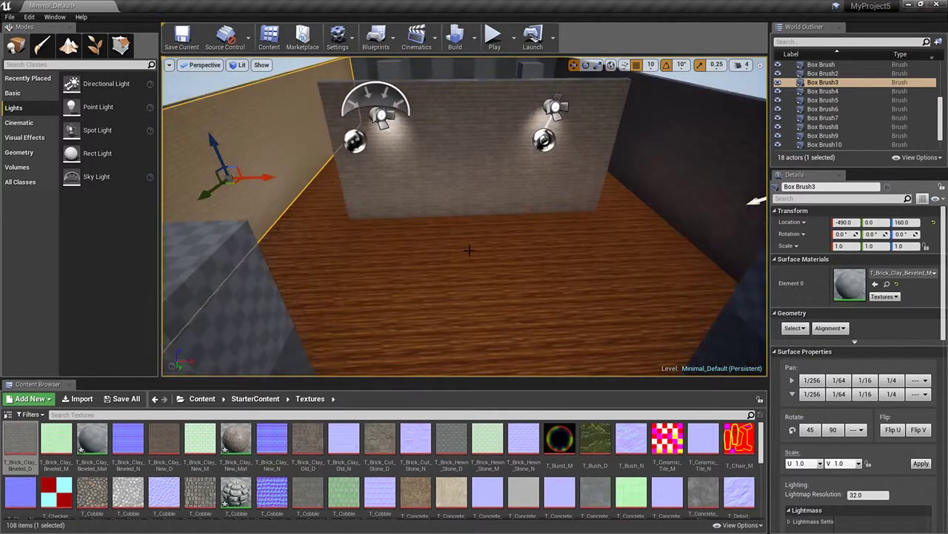
right_click(346, 252)
scroll(329, 269, down, 8)
right_click(275, 101)
click(239, 109)
scroll(538, 159, up, 6)
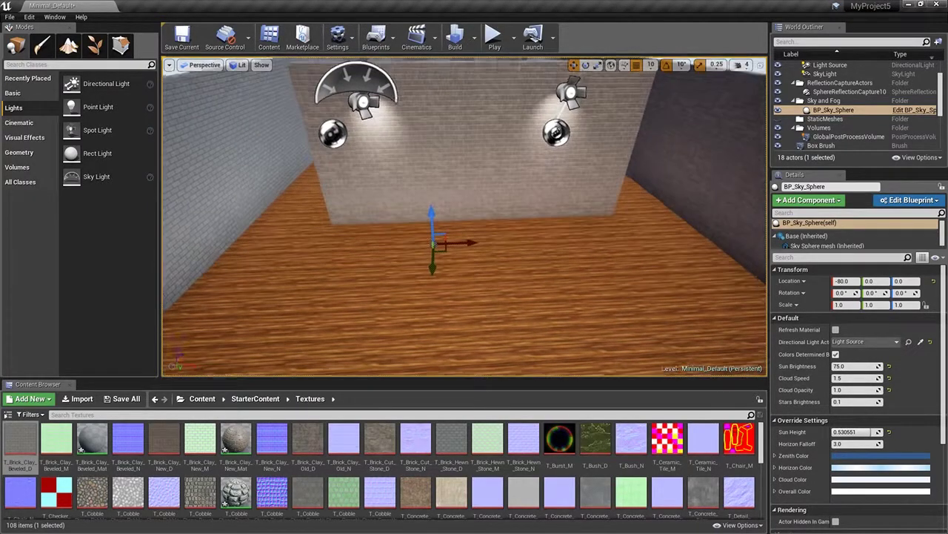
right_drag(464, 216, 465, 83)
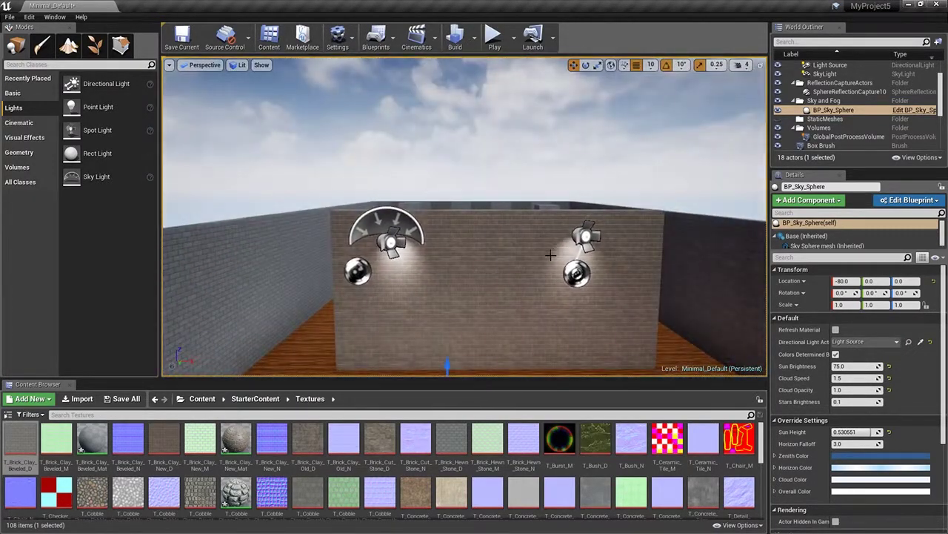
middle_drag(465, 217, 507, 322)
mouse_move(546, 260)
right_down()
mouse_move(538, 255)
mouse_move(546, 260)
right_up()
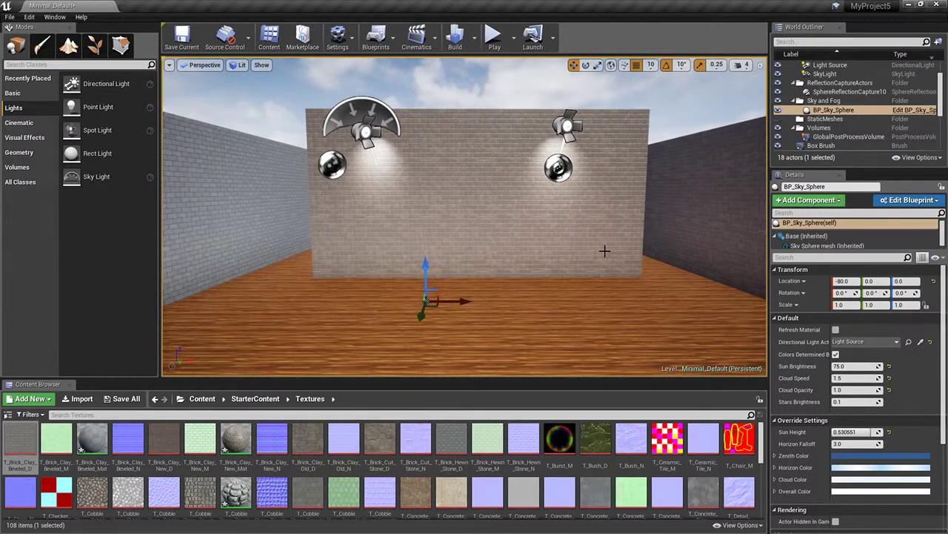